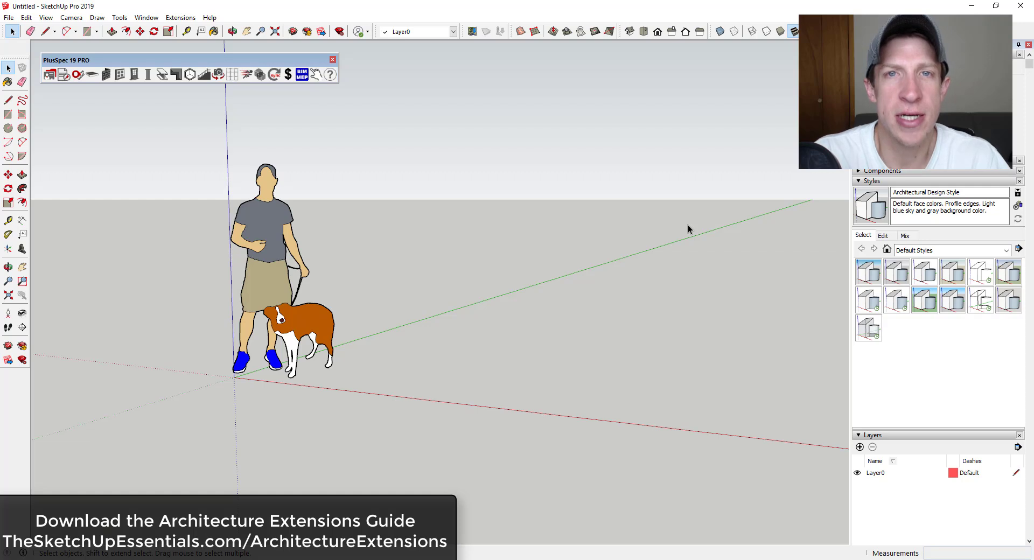
Step: Collapse the Styles and Layers sections of the tray
{"action": "middle_click_drag", "start_coordinate": [463, 372], "coordinate": [446, 406]}
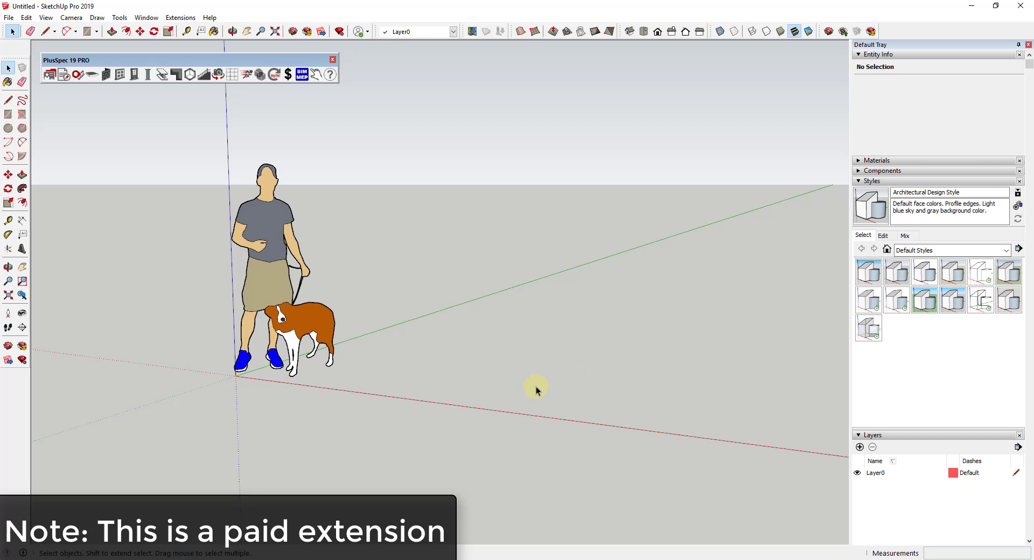
{"action": "left_click", "coordinate": [856, 182]}
{"action": "left_click", "coordinate": [859, 192]}
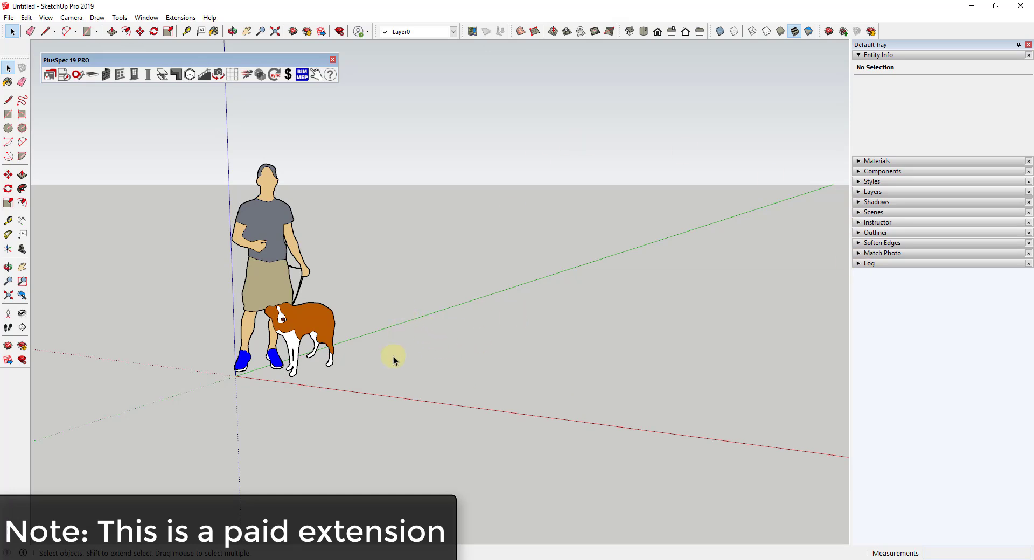
Step: Draw a long narrow rectangle on the ground beside the figure and push/pull it up 9' into a wall
{"action": "key", "text": "r"}
{"action": "left_click", "coordinate": [384, 392]}
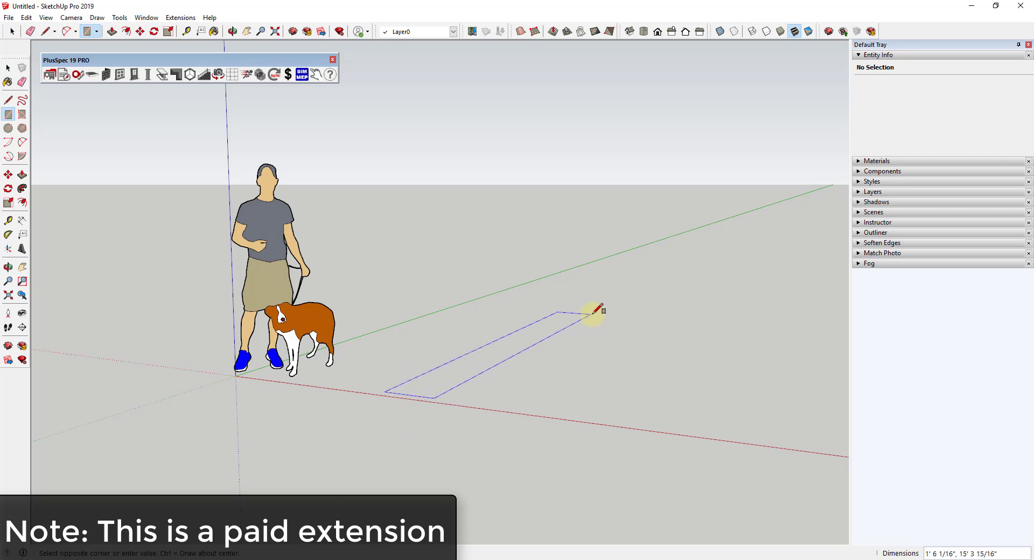
{"action": "mouse_move", "coordinate": [652, 272]}
{"action": "middle_mouse_down"}
{"action": "mouse_move", "coordinate": [644, 305]}
{"action": "mouse_move", "coordinate": [653, 254]}
{"action": "middle_mouse_up"}
{"action": "left_click", "coordinate": [647, 249]}
{"action": "key", "text": "space"}
{"action": "key", "text": "p"}
{"action": "left_click_drag", "start_coordinate": [584, 281], "coordinate": [582, 83]}
{"action": "scroll", "coordinate": [633, 247], "scroll_direction": "down", "scroll_amount": 3}
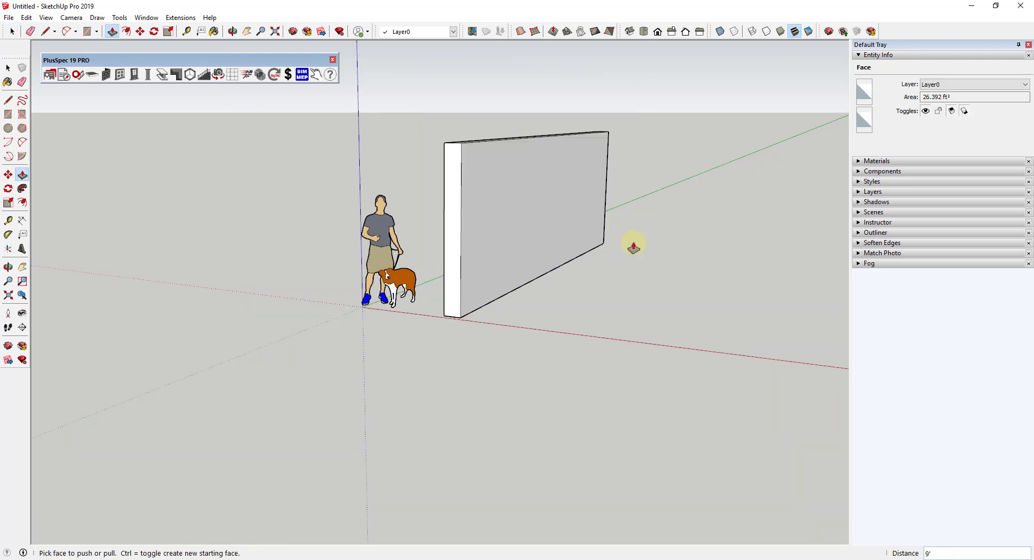
{"action": "scroll", "coordinate": [634, 246], "scroll_direction": "up", "scroll_amount": 2}
{"action": "key", "text": "space"}
Step: Apply the Brick Antique 01 material from the Brick, Cladding and Siding collection to the wall's long front face
{"action": "left_click", "coordinate": [875, 161]}
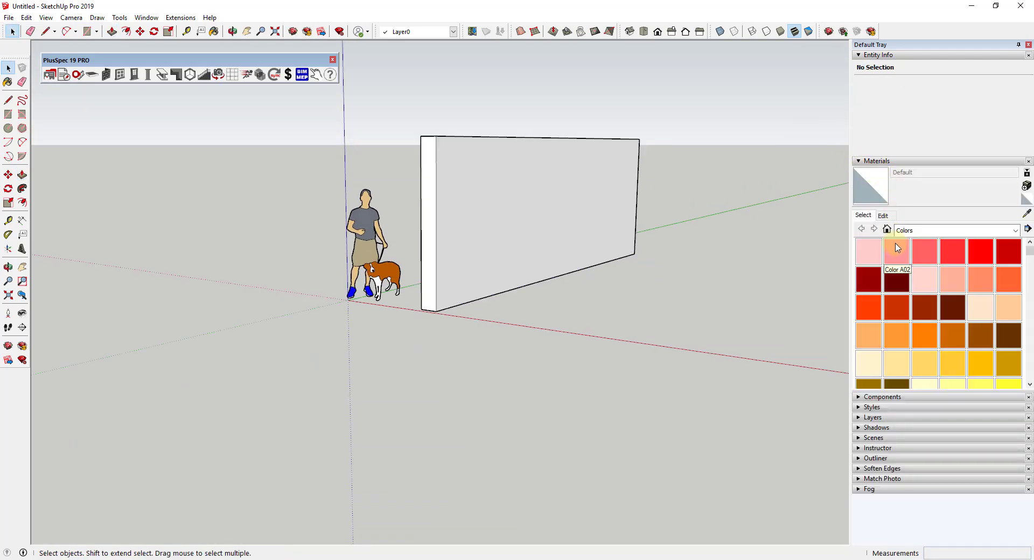
{"action": "left_click", "coordinate": [911, 230]}
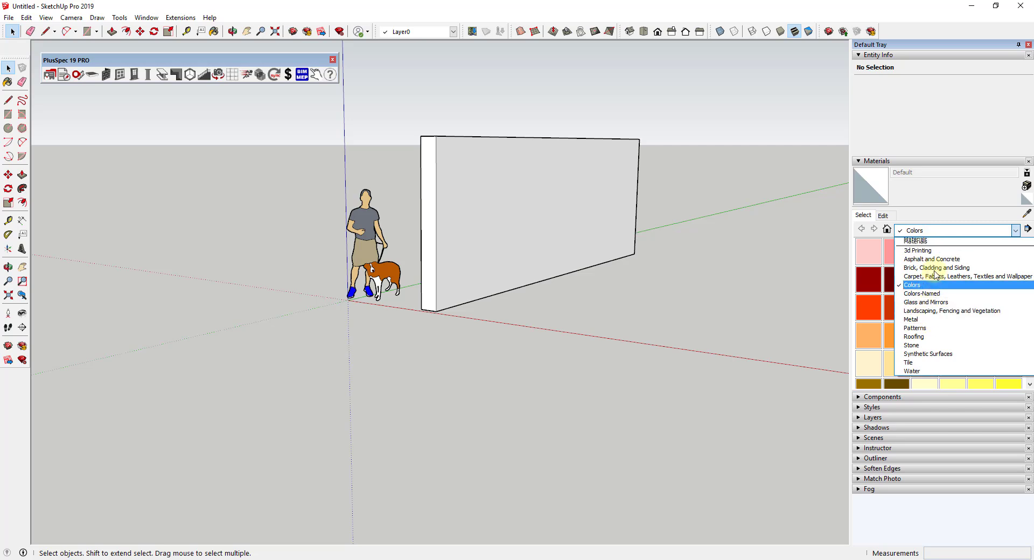
{"action": "left_click", "coordinate": [935, 268]}
{"action": "left_click", "coordinate": [897, 252]}
{"action": "left_click", "coordinate": [570, 195]}
{"action": "key", "text": "space"}
Step: Push the wall's brick face inward by about 7 13/16" to make the wall thinner
{"action": "mouse_move", "coordinate": [570, 195]}
{"action": "middle_mouse_down"}
{"action": "mouse_move", "coordinate": [605, 231]}
{"action": "mouse_move", "coordinate": [480, 190]}
{"action": "middle_mouse_up"}
{"action": "scroll", "coordinate": [495, 212], "scroll_direction": "up", "scroll_amount": 2}
{"action": "left_click", "coordinate": [496, 212]}
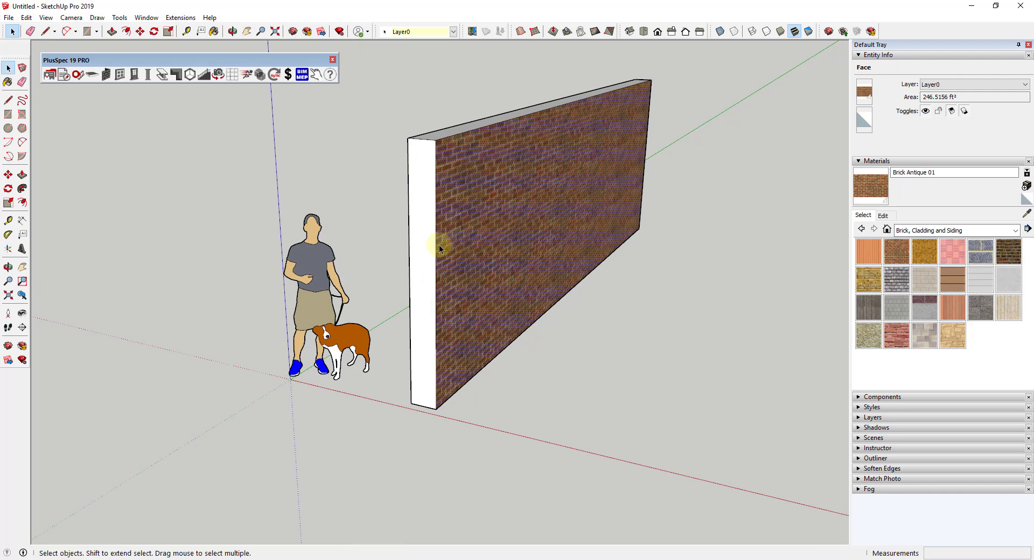
{"action": "key", "text": "p"}
{"action": "left_click", "coordinate": [501, 224]}
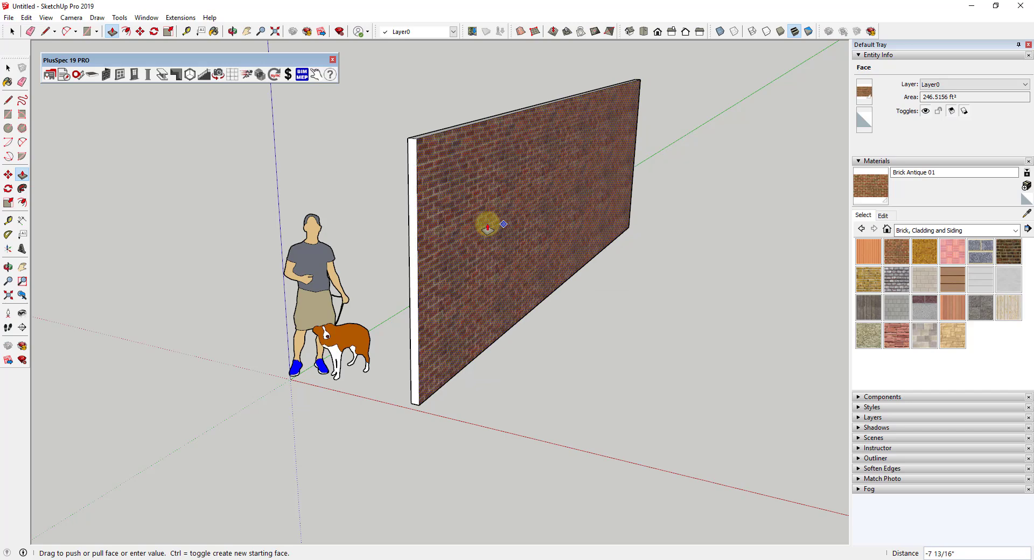
{"action": "left_click", "coordinate": [489, 227]}
{"action": "key", "text": "space"}
{"action": "middle_click_drag", "start_coordinate": [573, 185], "coordinate": [494, 157]}
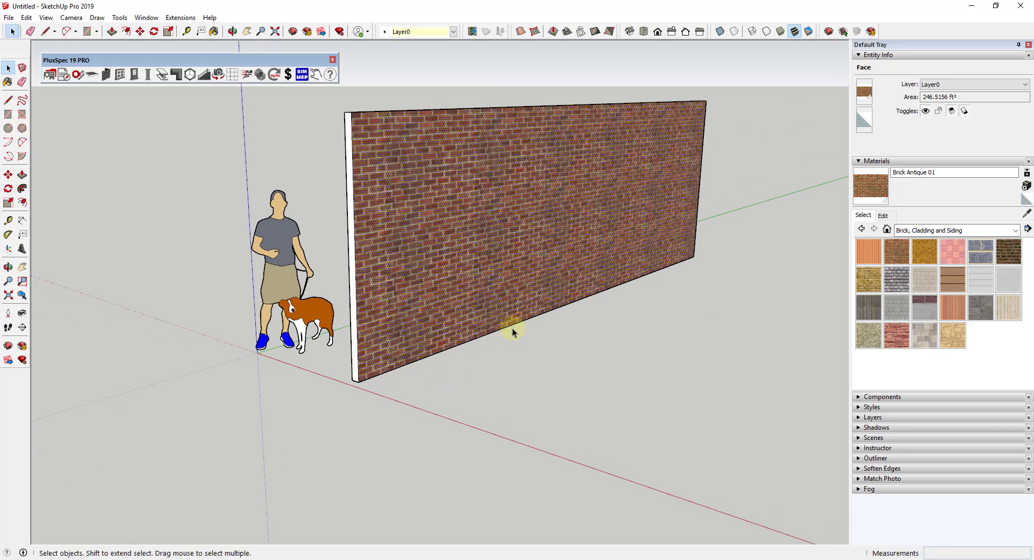
Step: Cut a door opening about 2' 7" wide and 4' 9" high through the brick wall from its lower edge
{"action": "key", "text": "r"}
{"action": "left_click", "coordinate": [472, 339]}
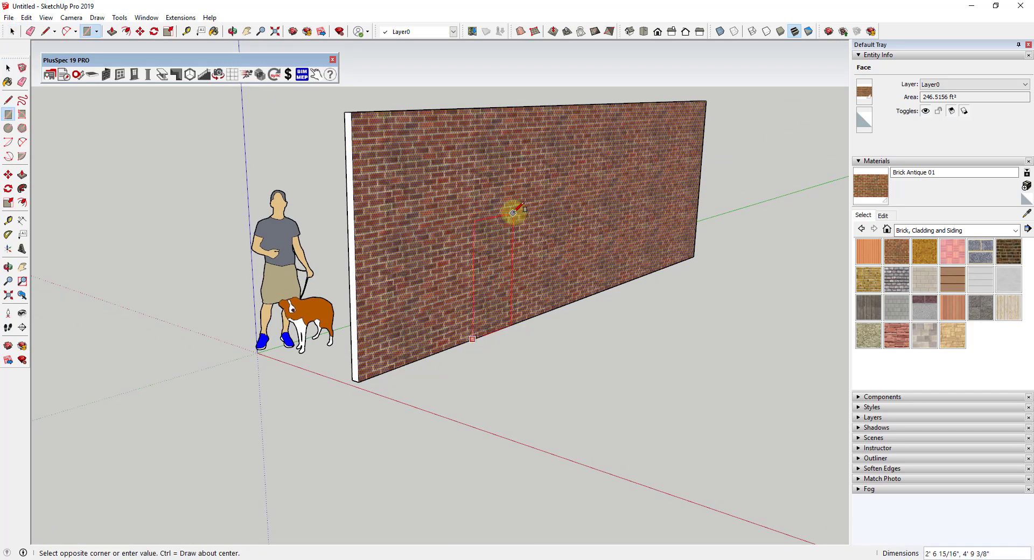
{"action": "left_click", "coordinate": [514, 212]}
{"action": "key", "text": "space"}
{"action": "left_click", "coordinate": [494, 274]}
{"action": "key", "text": "p"}
{"action": "left_click", "coordinate": [493, 274]}
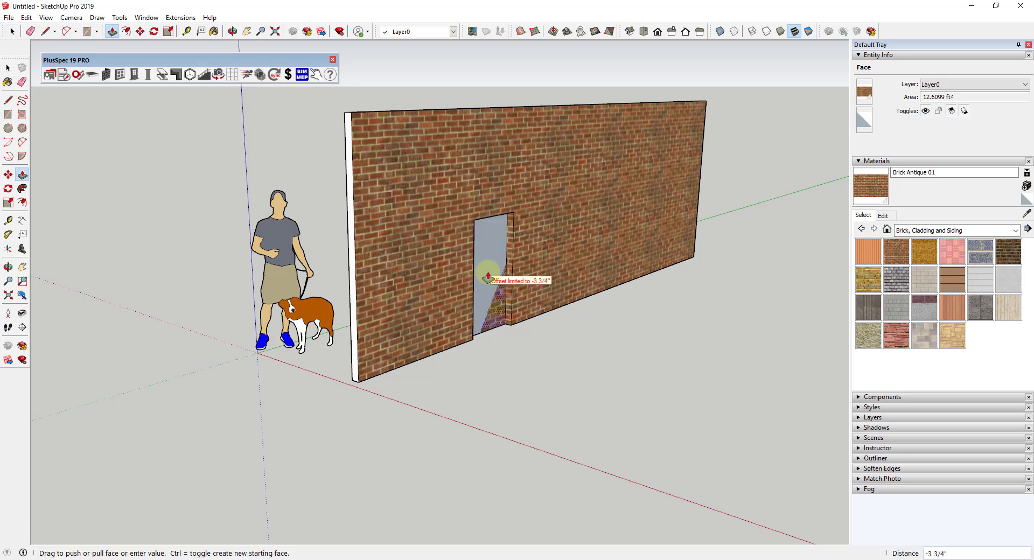
{"action": "left_click", "coordinate": [487, 272]}
{"action": "key", "text": "space"}
{"action": "middle_click_drag", "start_coordinate": [533, 282], "coordinate": [491, 249]}
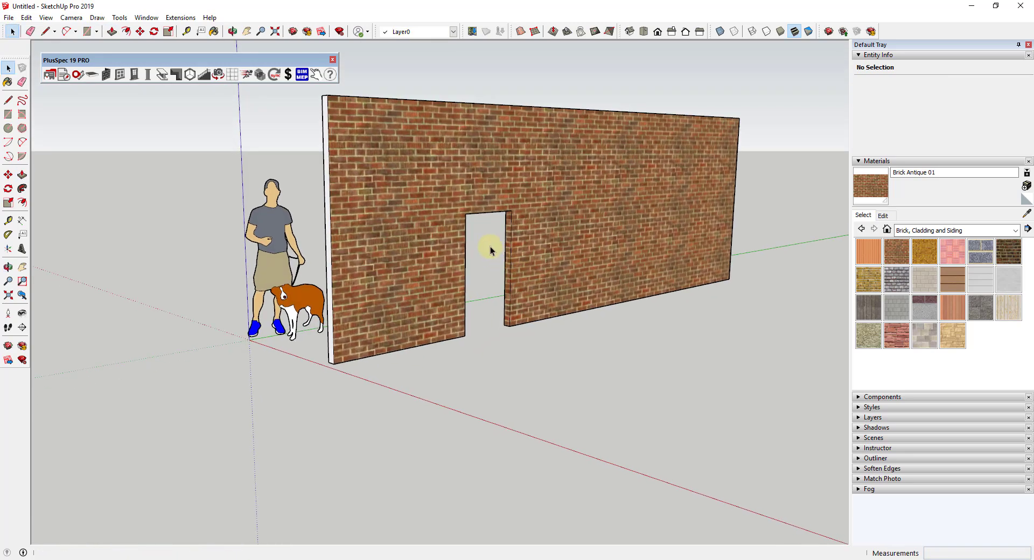
Step: Repaint the wall's front face with the Cladding Siding White material
{"action": "scroll", "coordinate": [511, 216], "scroll_direction": "up", "scroll_amount": 4}
{"action": "scroll", "coordinate": [513, 225], "scroll_direction": "down", "scroll_amount": 5}
{"action": "middle_click_drag", "start_coordinate": [525, 211], "coordinate": [432, 126]}
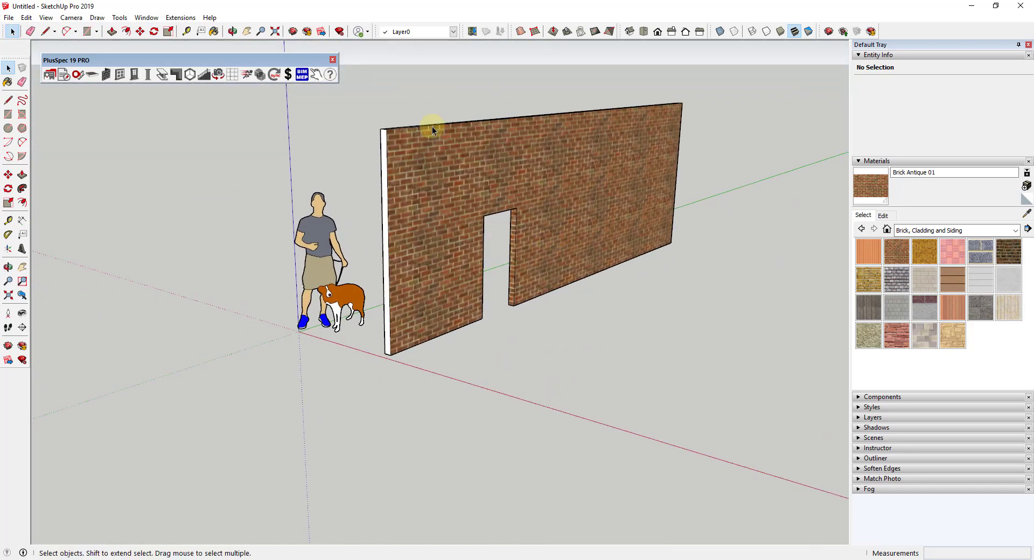
{"action": "middle_click_drag", "start_coordinate": [422, 202], "coordinate": [474, 168]}
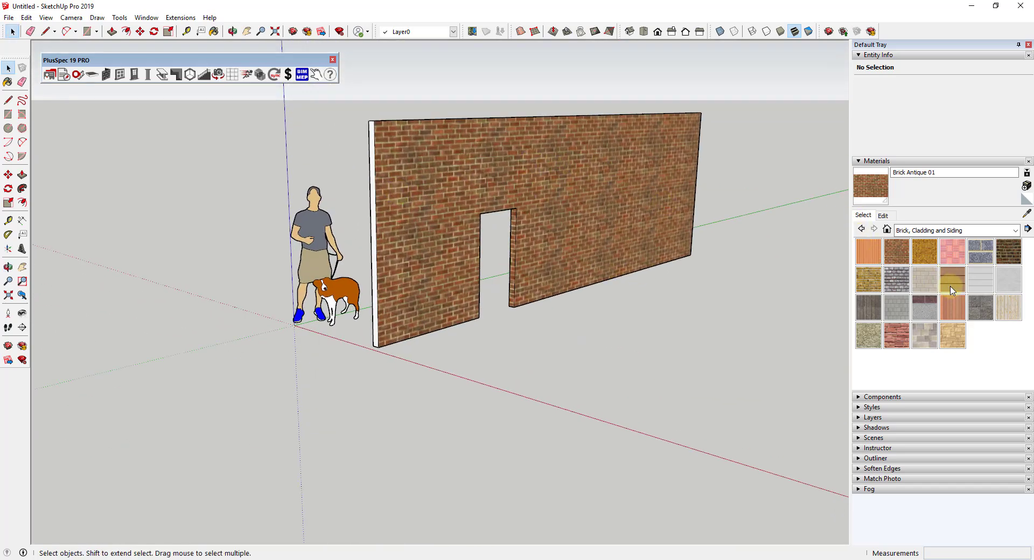
{"action": "left_click", "coordinate": [980, 279]}
{"action": "left_click", "coordinate": [656, 192]}
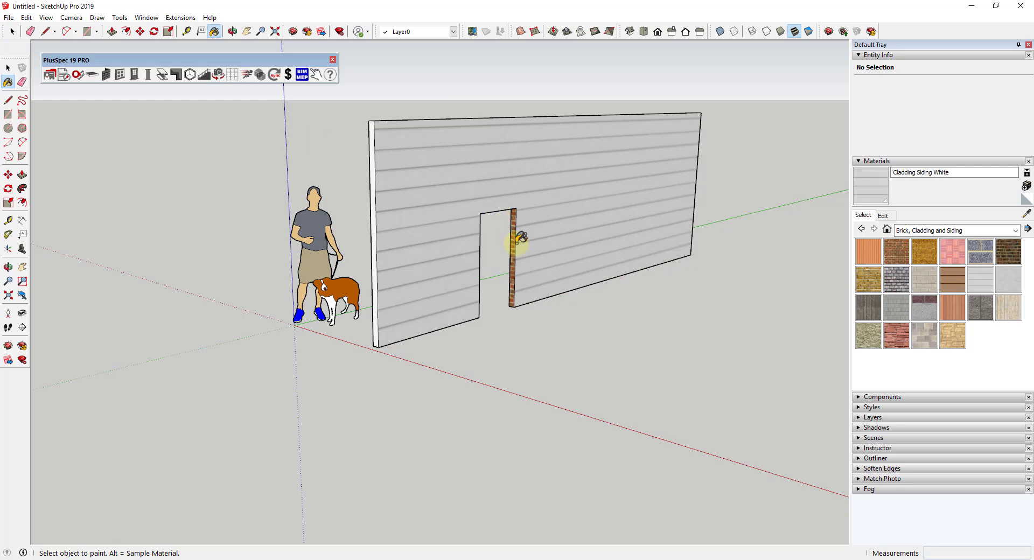
{"action": "scroll", "coordinate": [709, 231], "scroll_direction": "down", "scroll_amount": 3}
{"action": "scroll", "coordinate": [412, 169], "scroll_direction": "up", "scroll_amount": 2}
{"action": "key", "text": "space"}
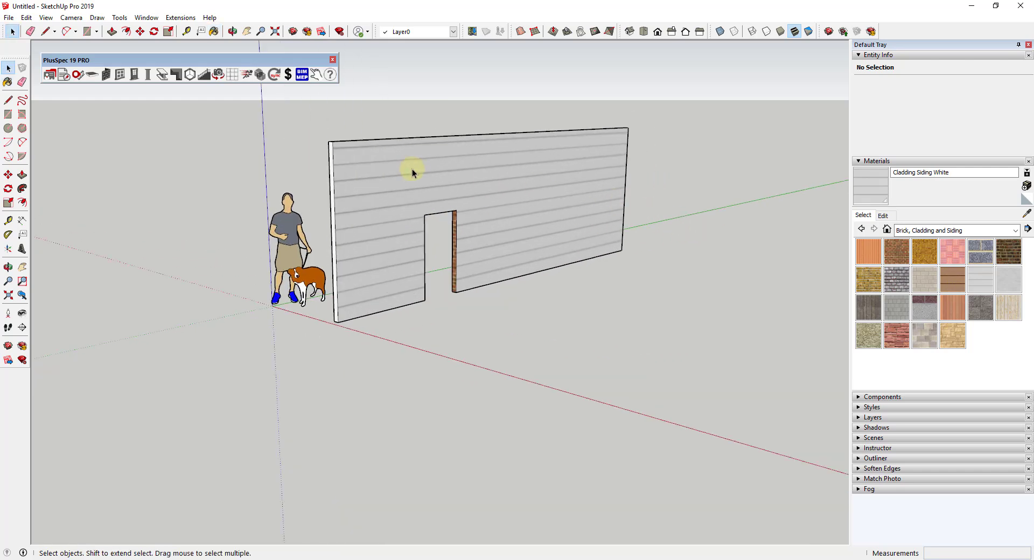
Step: Delete the entire hand-modelled wall with all its connected faces and edges
{"action": "scroll", "coordinate": [477, 167], "scroll_direction": "down", "scroll_amount": 1}
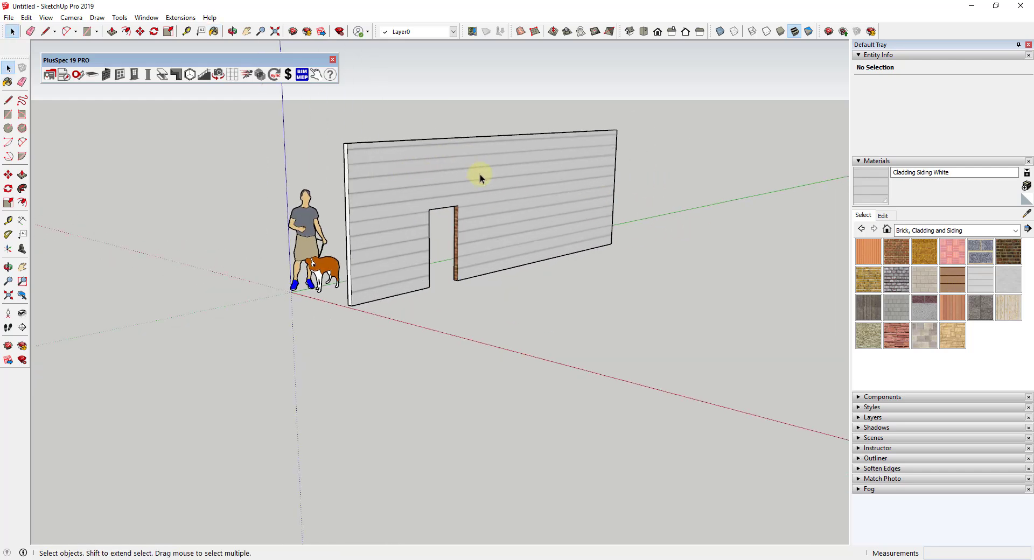
{"action": "middle_click_drag", "start_coordinate": [483, 167], "coordinate": [499, 176]}
{"action": "triple_click", "coordinate": [499, 176]}
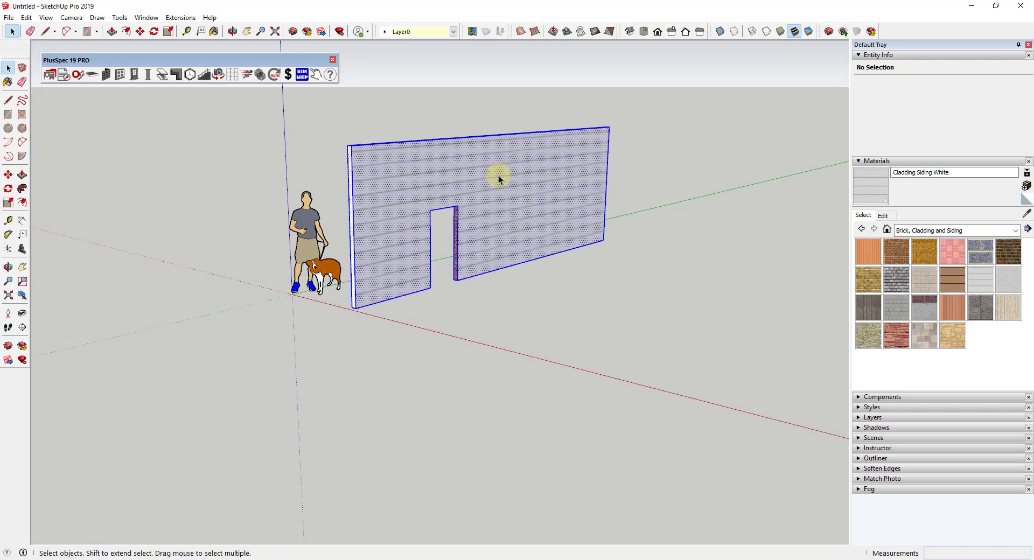
{"action": "key", "text": "Delete"}
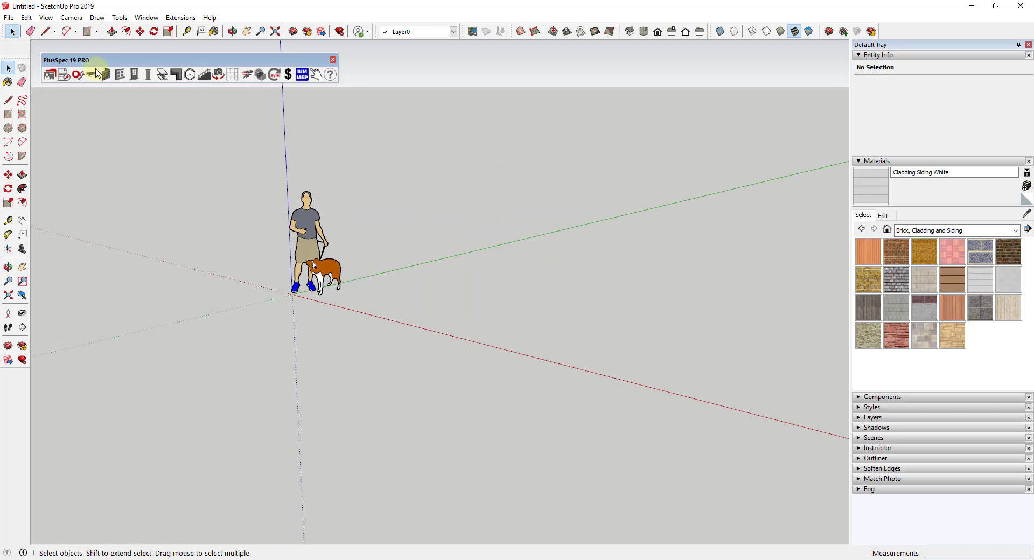
Step: Start the PlusSpec Wall Tool and set its construction type to Masonry Veneer
{"action": "left_click", "coordinate": [108, 78]}
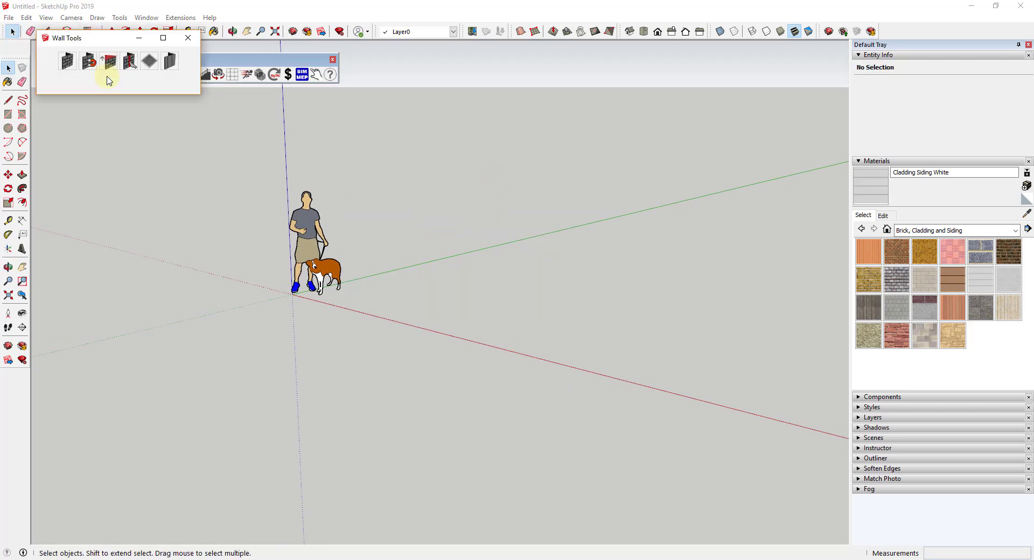
{"action": "left_click", "coordinate": [67, 61]}
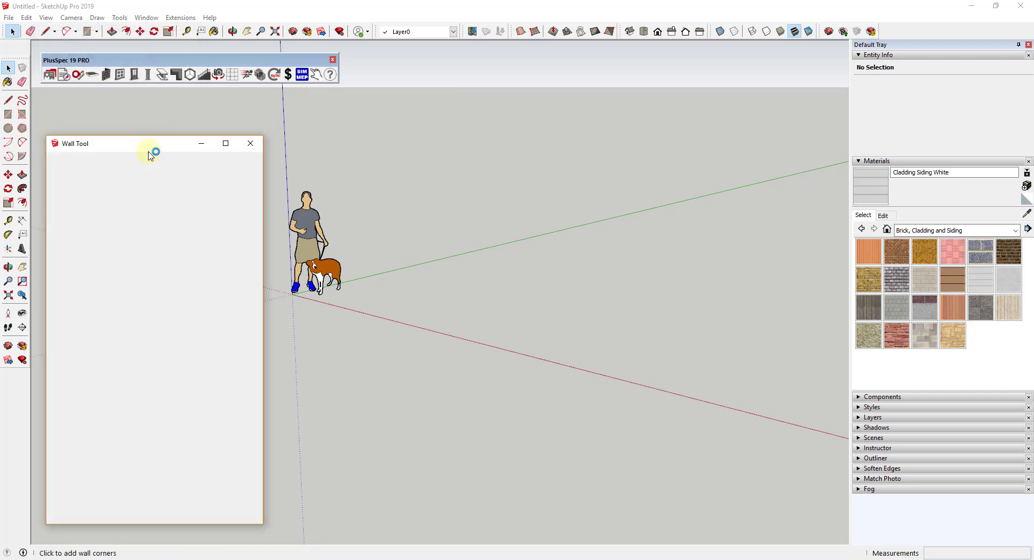
{"action": "left_click_drag", "start_coordinate": [146, 141], "coordinate": [143, 125]}
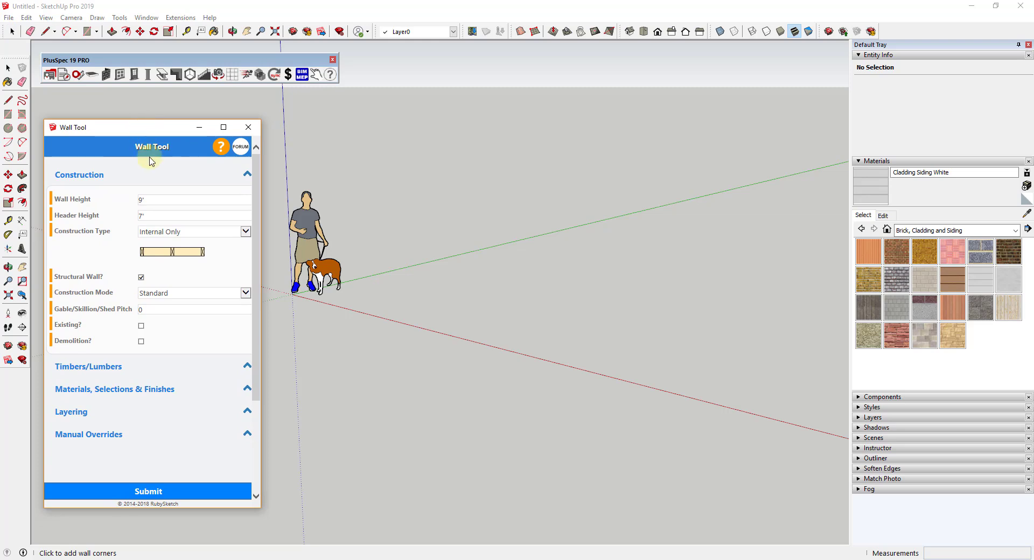
{"action": "left_click", "coordinate": [219, 236]}
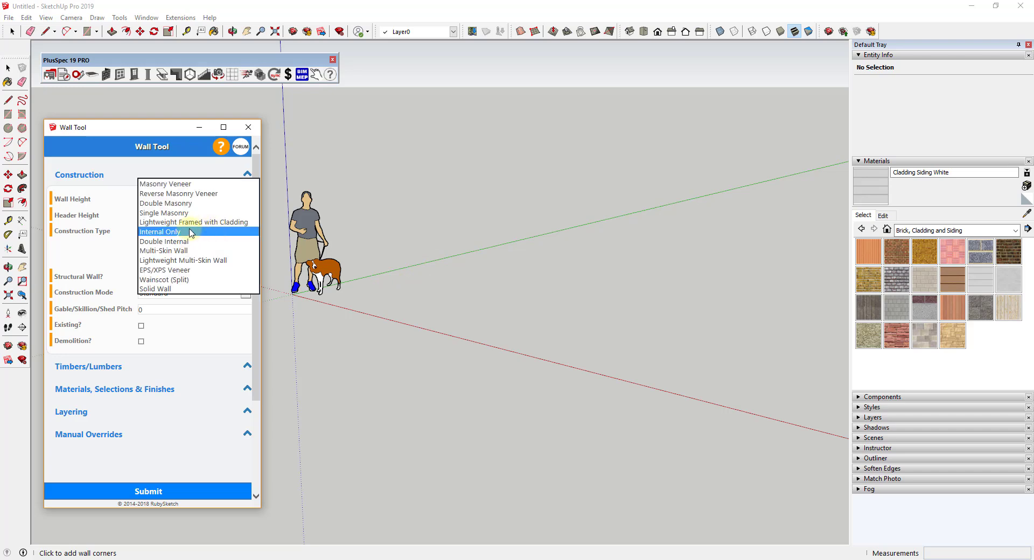
{"action": "left_click", "coordinate": [198, 185]}
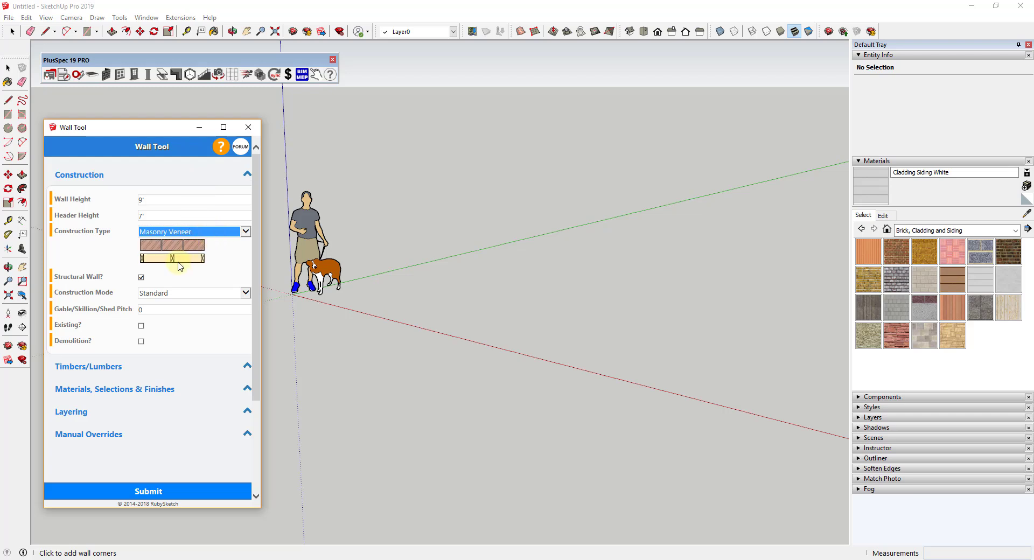
{"action": "left_click", "coordinate": [204, 233]}
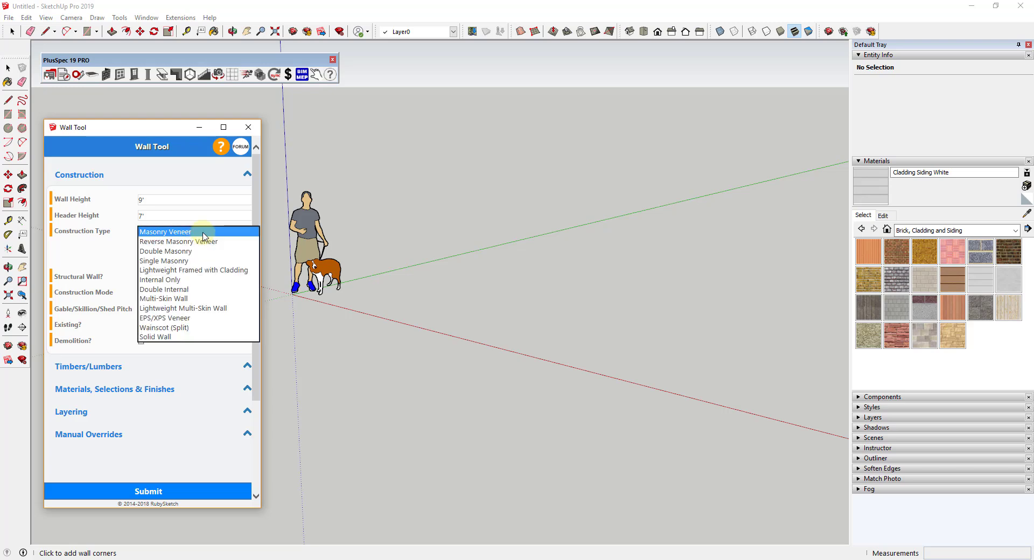
{"action": "left_click", "coordinate": [203, 234]}
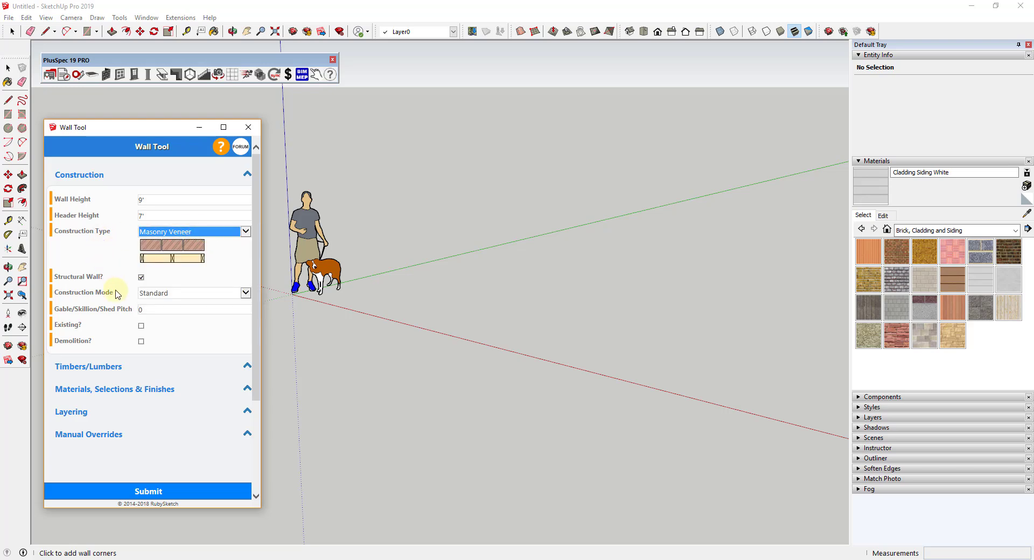
Step: Place a straight masonry veneer wall on the ground beside the figure and inspect the layers at its end
{"action": "left_click", "coordinate": [375, 305]}
{"action": "left_click", "coordinate": [605, 246]}
{"action": "middle_click_drag", "start_coordinate": [605, 247], "coordinate": [527, 276]}
{"action": "middle_click_drag", "start_coordinate": [469, 184], "coordinate": [619, 172]}
{"action": "scroll", "coordinate": [579, 188], "scroll_direction": "up", "scroll_amount": 5}
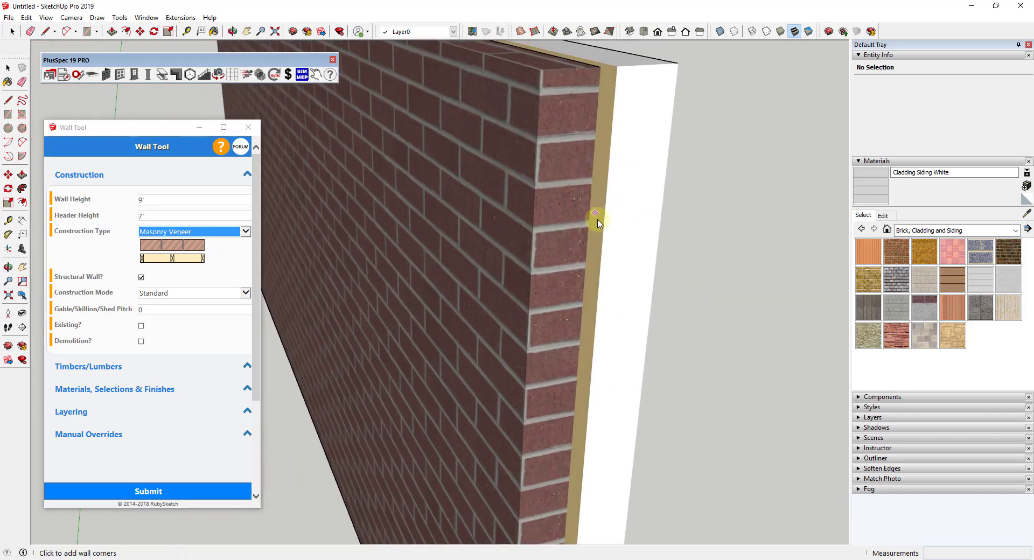
Step: Review the wall's materials, selections and finishes in the Wall Tool settings
{"action": "left_click", "coordinate": [109, 388]}
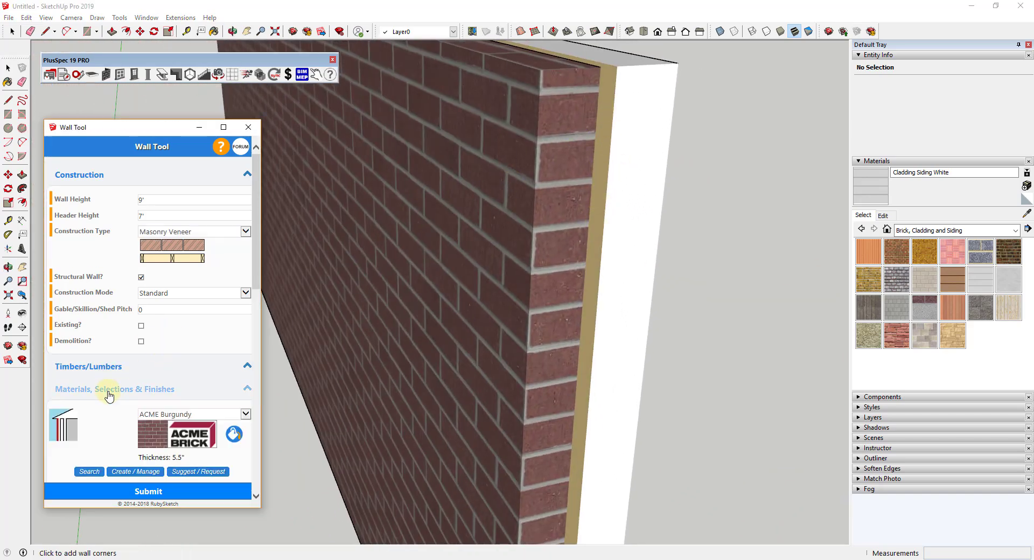
{"action": "scroll", "coordinate": [164, 372], "scroll_direction": "down", "scroll_amount": 4}
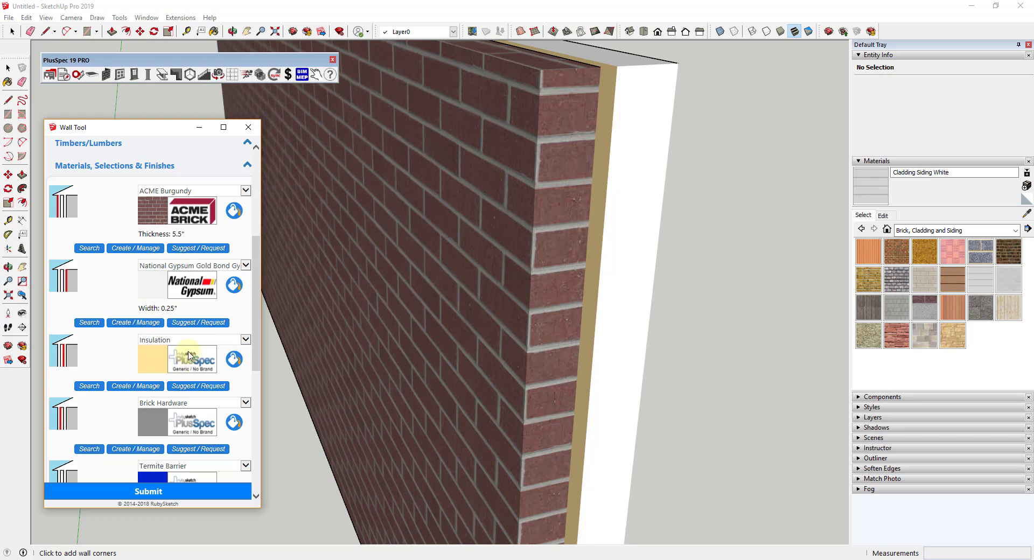
{"action": "scroll", "coordinate": [188, 355], "scroll_direction": "down", "scroll_amount": 1}
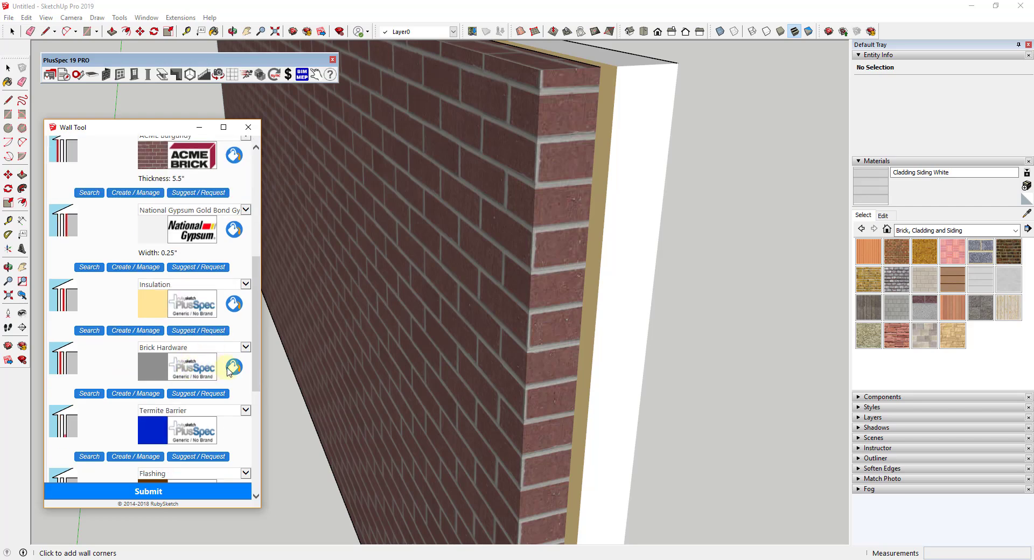
{"action": "scroll", "coordinate": [392, 316], "scroll_direction": "down", "scroll_amount": 3}
{"action": "scroll", "coordinate": [415, 324], "scroll_direction": "down", "scroll_amount": 1}
Step: Open the masonry veneer wall for editing in the Wall Tool and set its construction type to Lightweight Framed with Cladding
{"action": "left_click", "coordinate": [423, 320]}
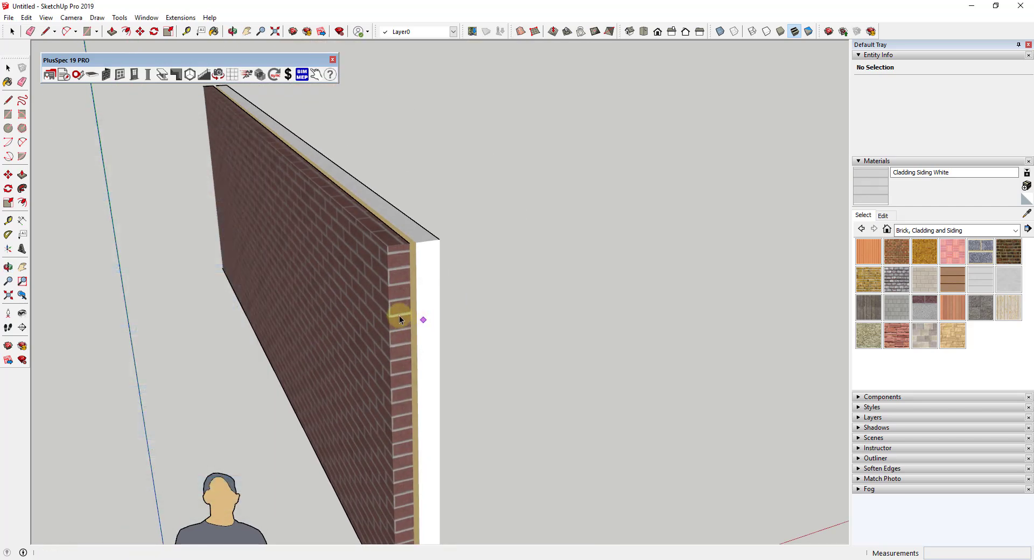
{"action": "left_click", "coordinate": [102, 75]}
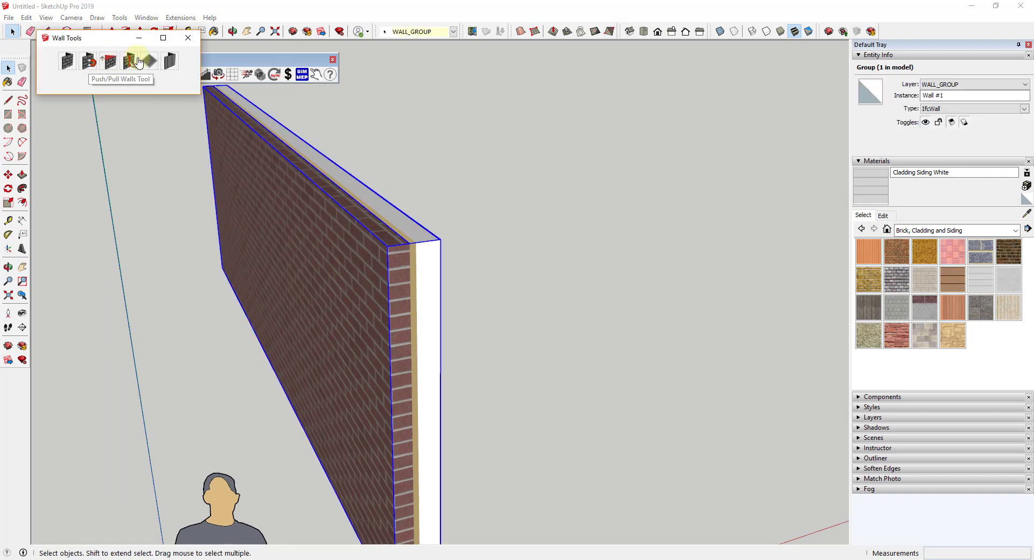
{"action": "left_click", "coordinate": [84, 74]}
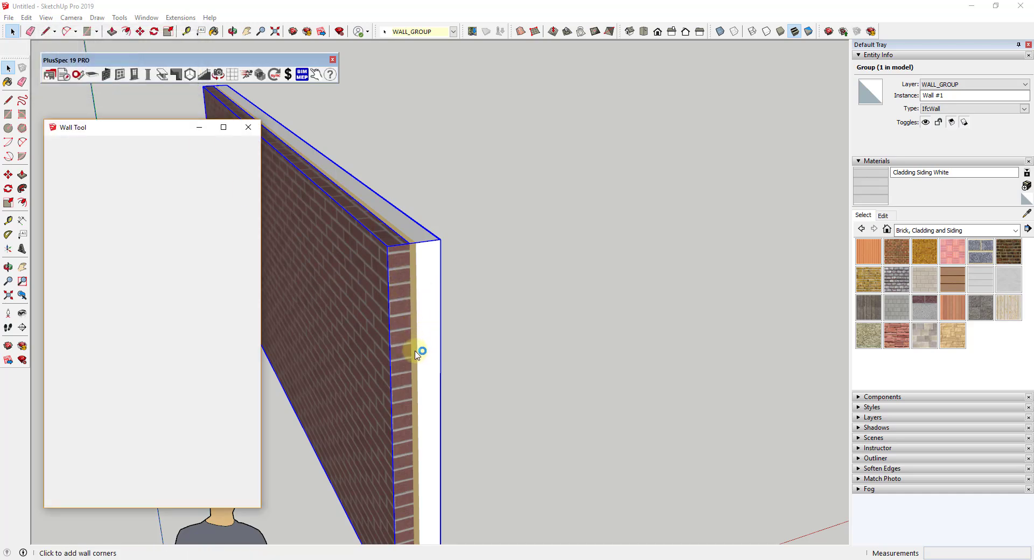
{"action": "middle_click_drag", "start_coordinate": [427, 353], "coordinate": [586, 300]}
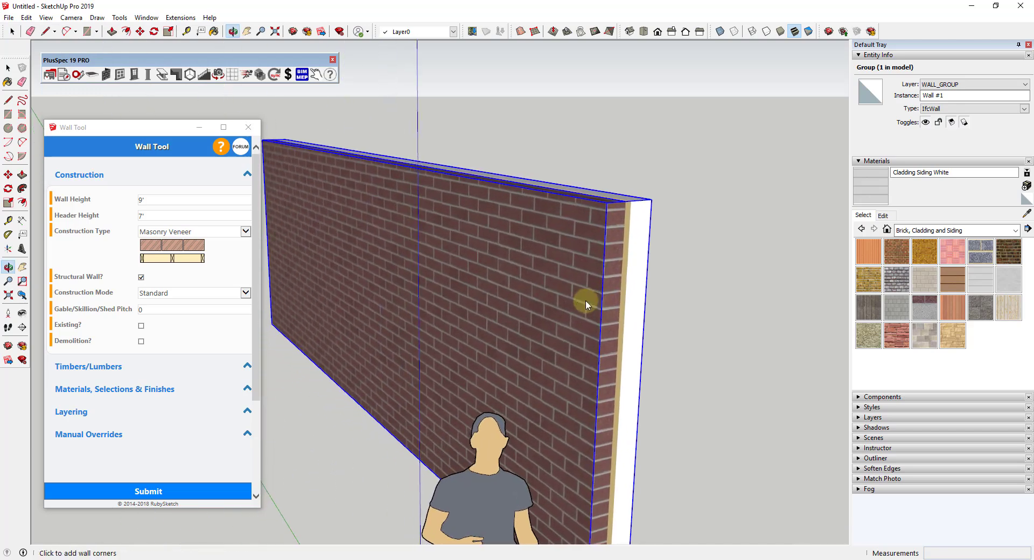
{"action": "left_click", "coordinate": [204, 231]}
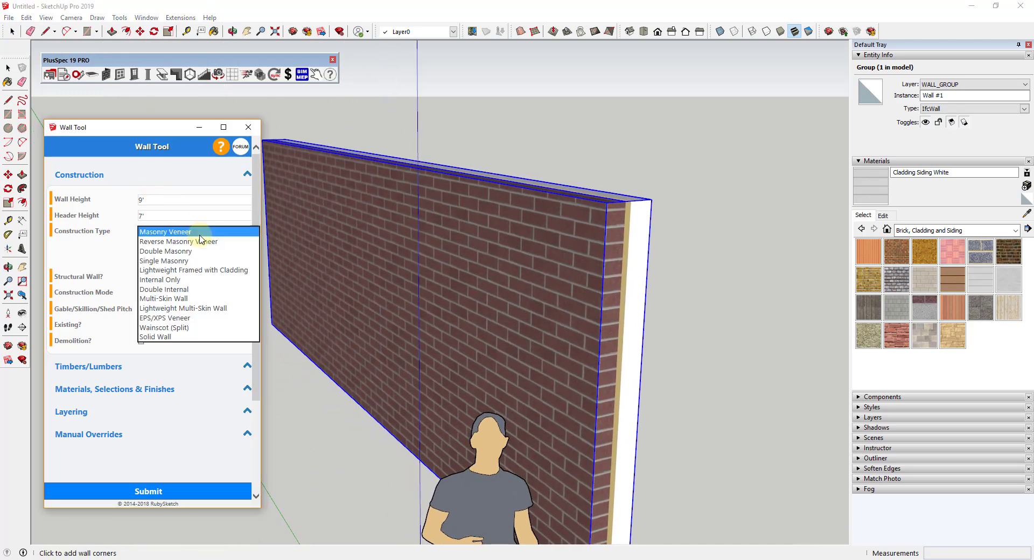
{"action": "left_click", "coordinate": [195, 271]}
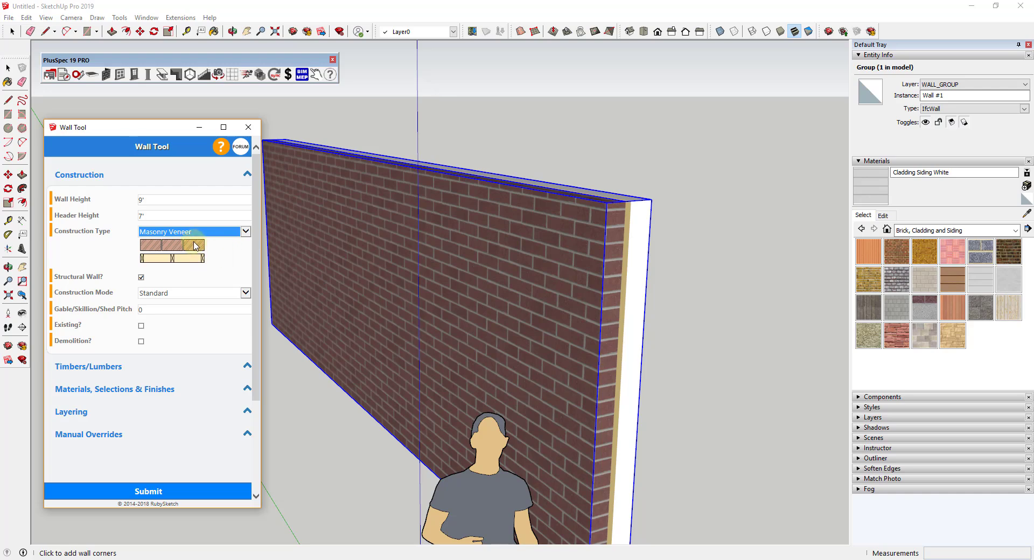
Step: Set the wall's outer cladding to Lap Siding Rough in its materials and finishes, and apply the changes to the wall
{"action": "left_click", "coordinate": [99, 389]}
{"action": "scroll", "coordinate": [207, 403], "scroll_direction": "down", "scroll_amount": 2}
{"action": "left_click", "coordinate": [205, 303]}
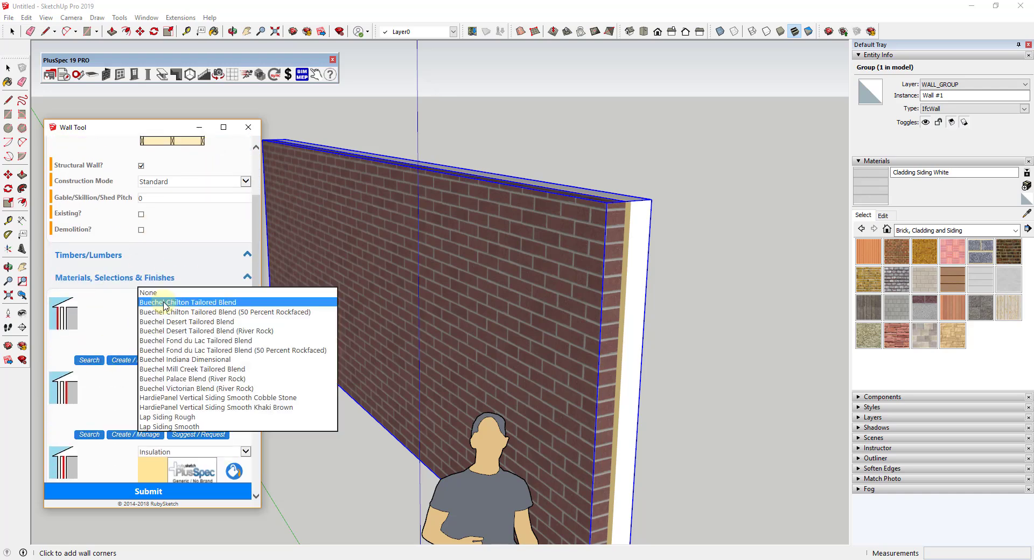
{"action": "left_click", "coordinate": [205, 399]}
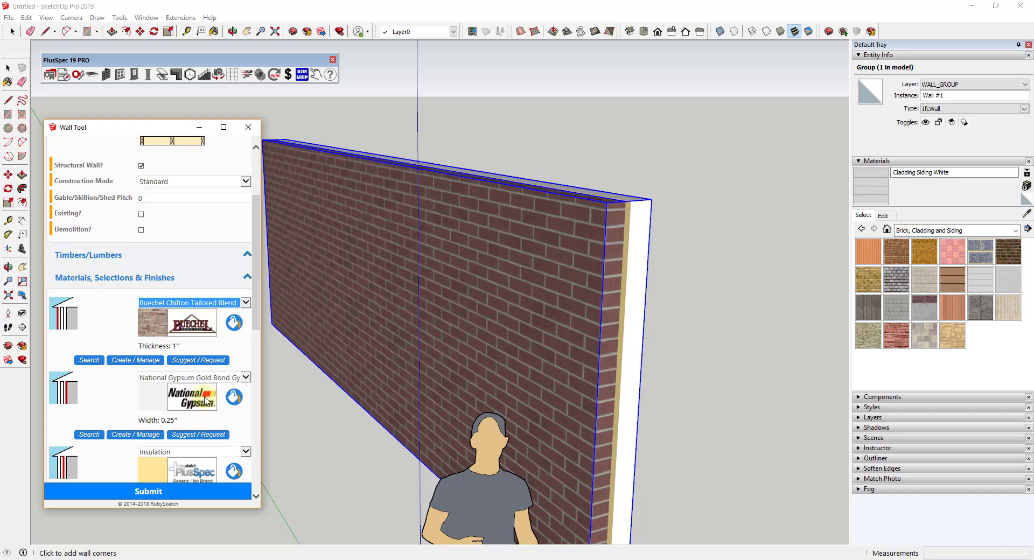
{"action": "left_click", "coordinate": [174, 307]}
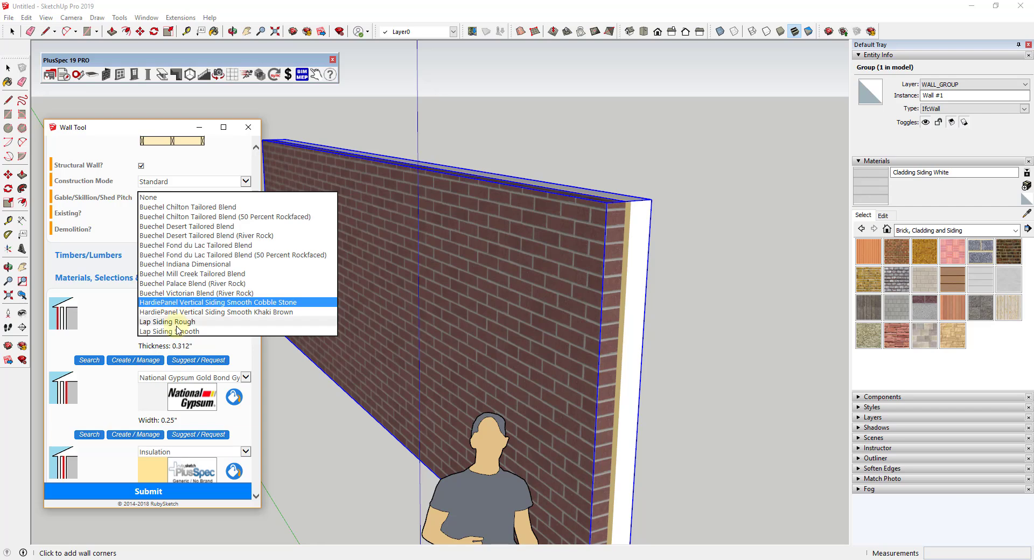
{"action": "left_click", "coordinate": [166, 327]}
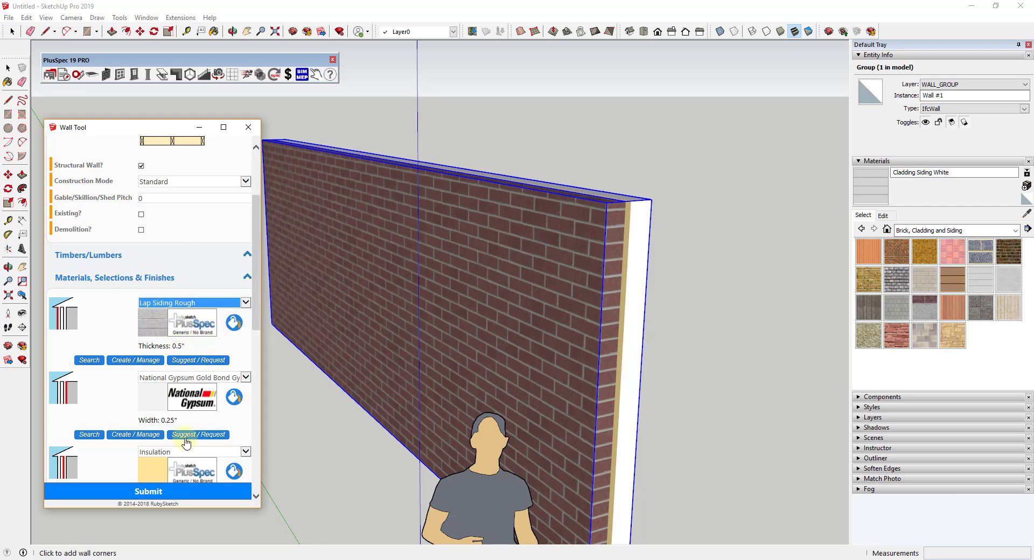
{"action": "left_click", "coordinate": [145, 491]}
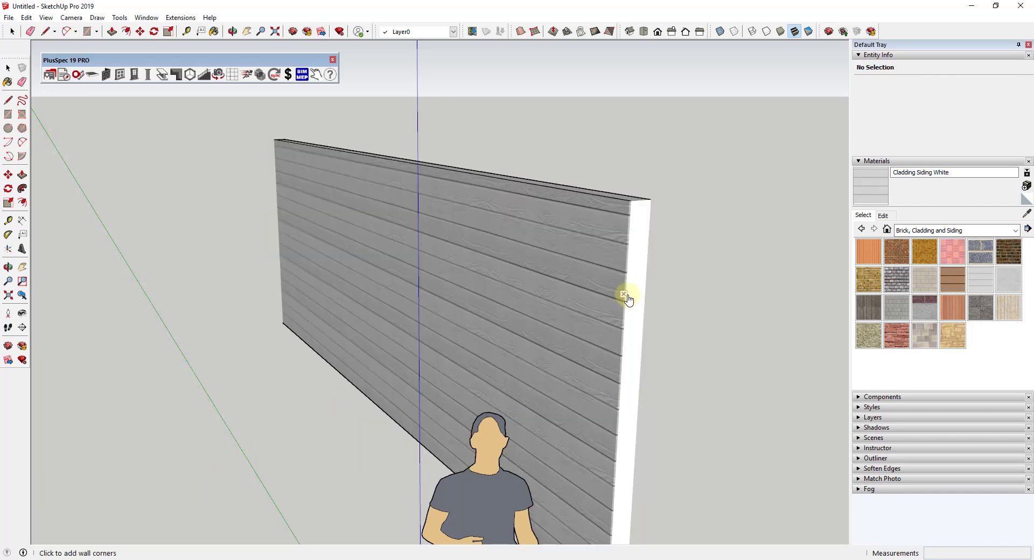
Step: Examine the lap siding and the layers at the wall's end
{"action": "scroll", "coordinate": [459, 337], "scroll_direction": "up", "scroll_amount": 4}
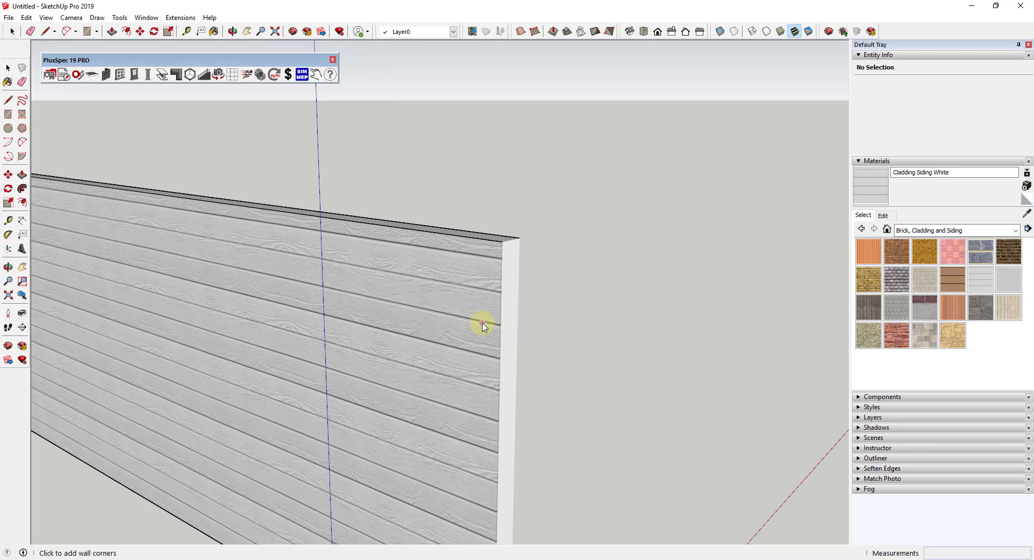
{"action": "middle_click_drag", "start_coordinate": [499, 305], "coordinate": [467, 293]}
{"action": "scroll", "coordinate": [512, 282], "scroll_direction": "up", "scroll_amount": 5}
{"action": "scroll", "coordinate": [511, 235], "scroll_direction": "down", "scroll_amount": 5}
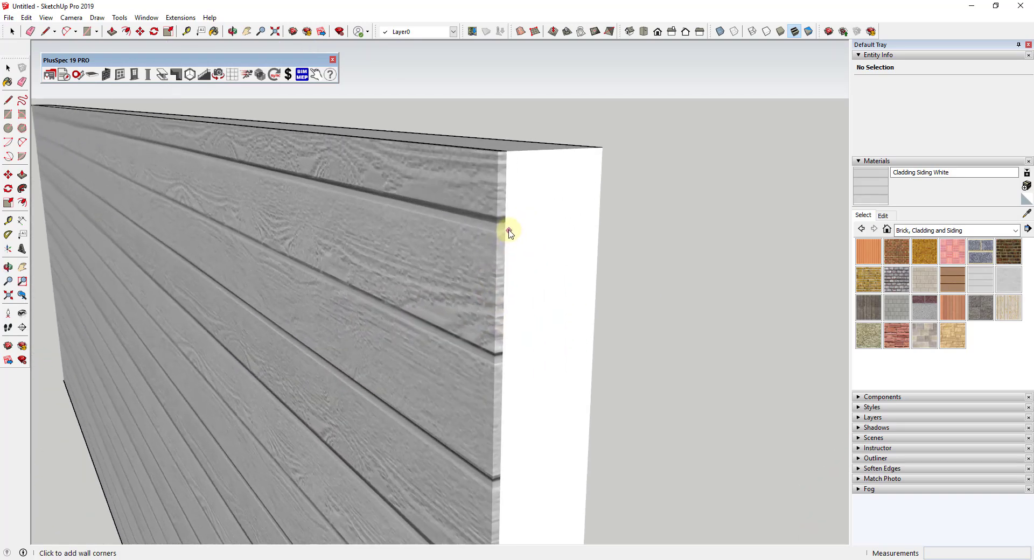
{"action": "middle_click_drag", "start_coordinate": [505, 226], "coordinate": [282, 254]}
{"action": "left_click_drag", "start_coordinate": [282, 254], "coordinate": [499, 252]}
{"action": "middle_click_drag", "start_coordinate": [499, 252], "coordinate": [575, 250]}
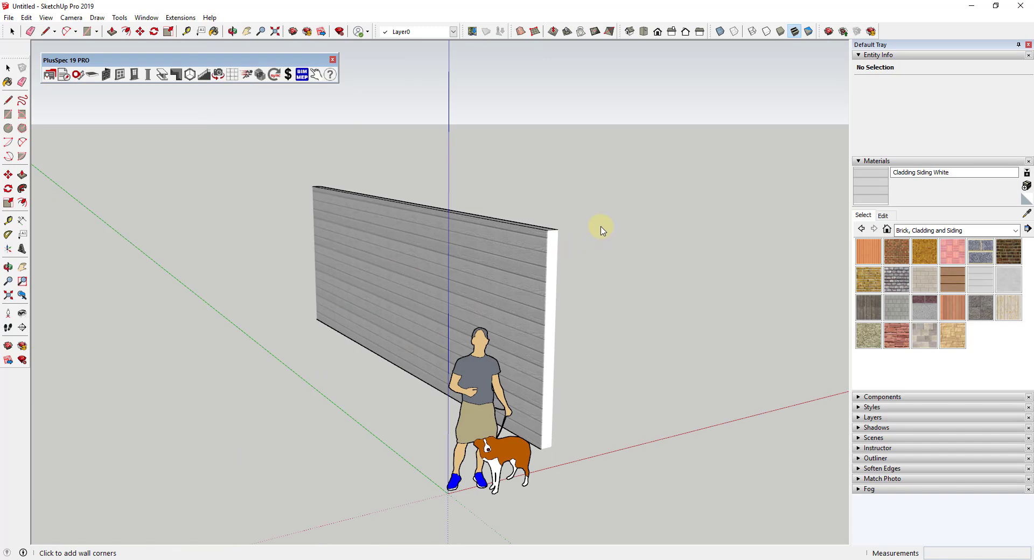
{"action": "scroll", "coordinate": [581, 264], "scroll_direction": "down", "scroll_amount": 2}
{"action": "left_click", "coordinate": [564, 239]}
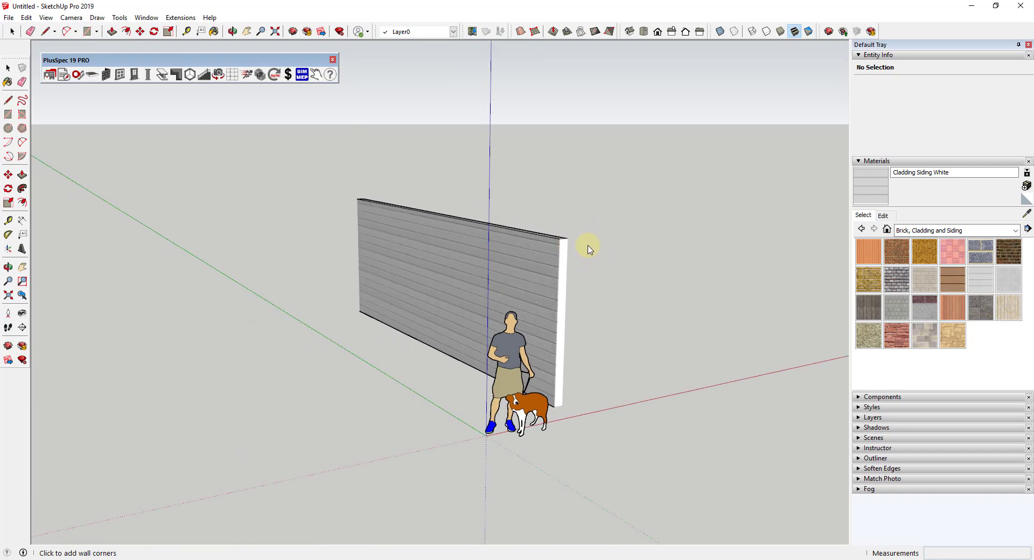
Step: Erase the lap-sided wall and the scale figure with the dog to leave an empty model
{"action": "key", "text": "space"}
{"action": "left_click_drag", "start_coordinate": [656, 294], "coordinate": [550, 309], "text": "shift"}
{"action": "key", "text": "space"}
{"action": "key", "text": "e"}
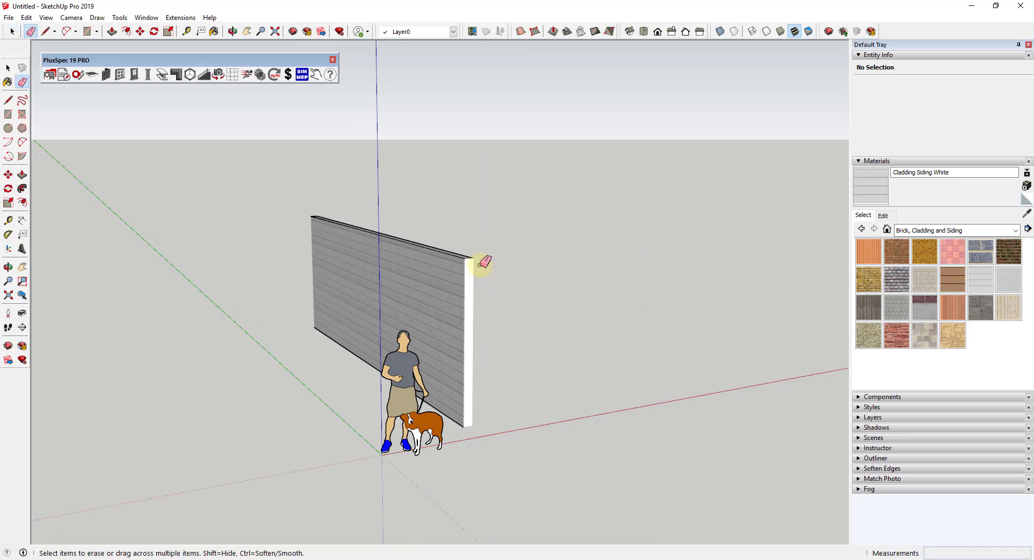
{"action": "left_click", "coordinate": [475, 259]}
{"action": "key", "text": "space"}
{"action": "key", "text": "o"}
{"action": "left_click_drag", "start_coordinate": [595, 347], "coordinate": [367, 330], "text": "shift"}
{"action": "key", "text": "e"}
{"action": "left_click", "coordinate": [305, 342]}
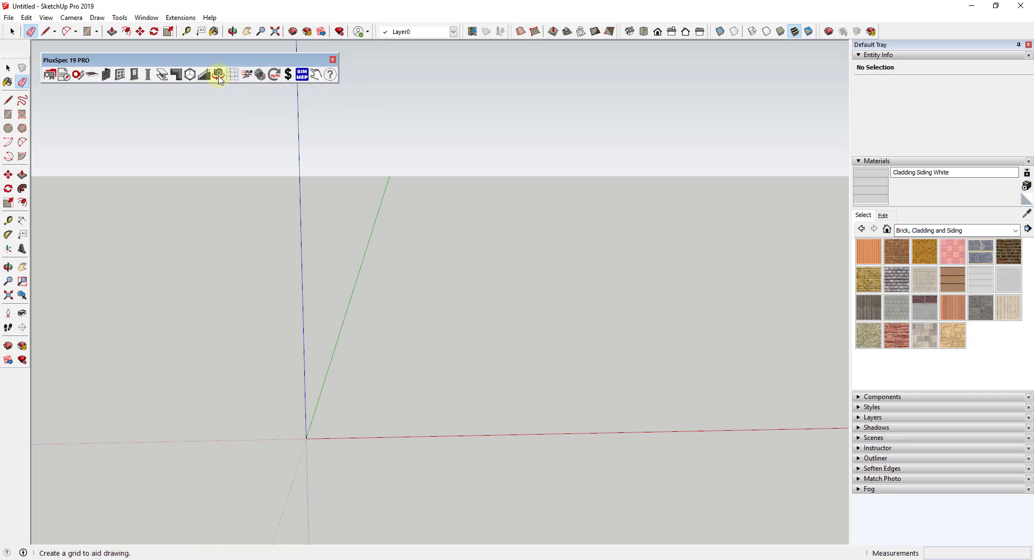
Step: Start the PlusSpec Slab Tool with its mode set to Ground Floor
{"action": "left_click", "coordinate": [92, 76]}
{"action": "left_click", "coordinate": [110, 347]}
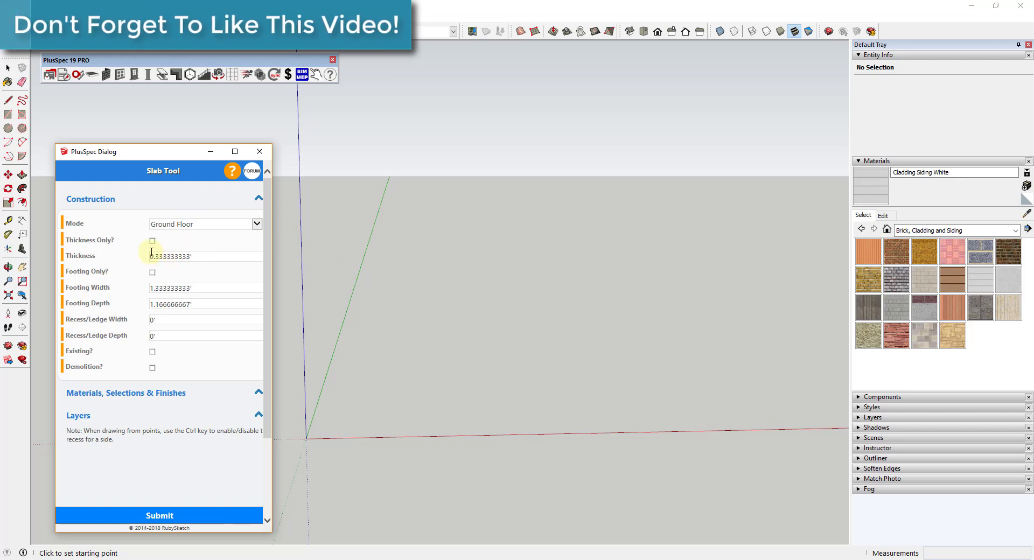
{"action": "left_click", "coordinate": [200, 225]}
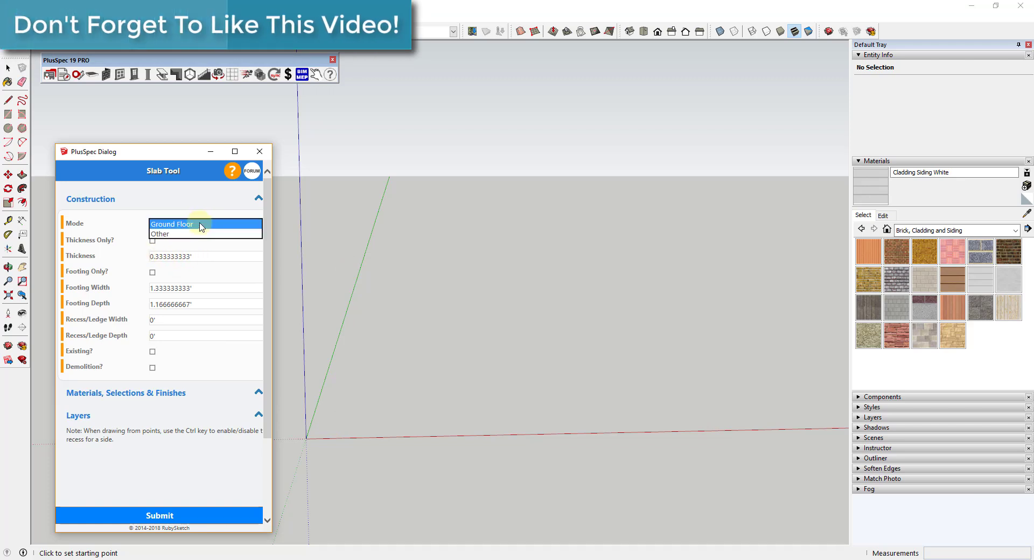
{"action": "left_click", "coordinate": [201, 225]}
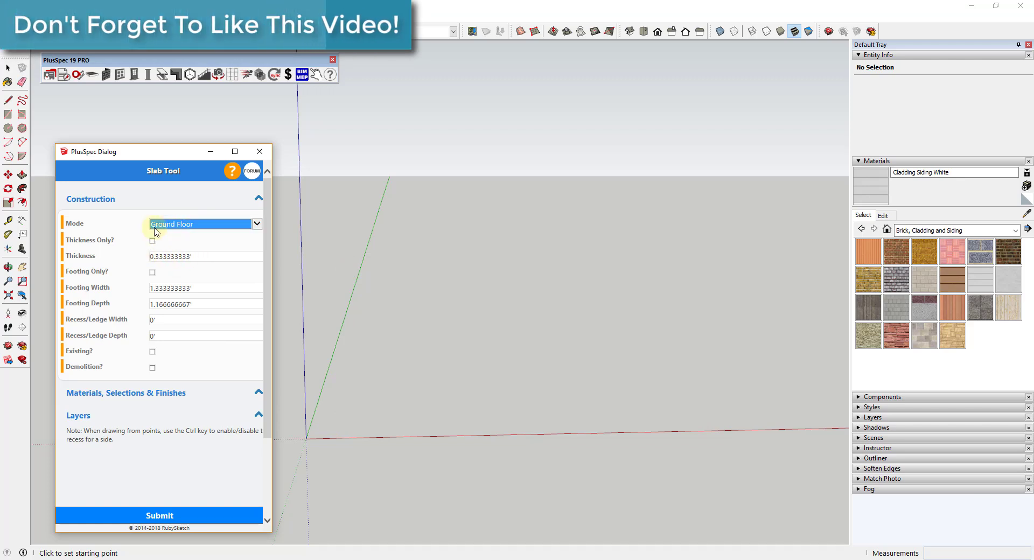
Step: Set the slab's underslab termite barrier to None and its surface to Concrete
{"action": "left_click", "coordinate": [139, 398]}
{"action": "scroll", "coordinate": [141, 377], "scroll_direction": "down", "scroll_amount": 3}
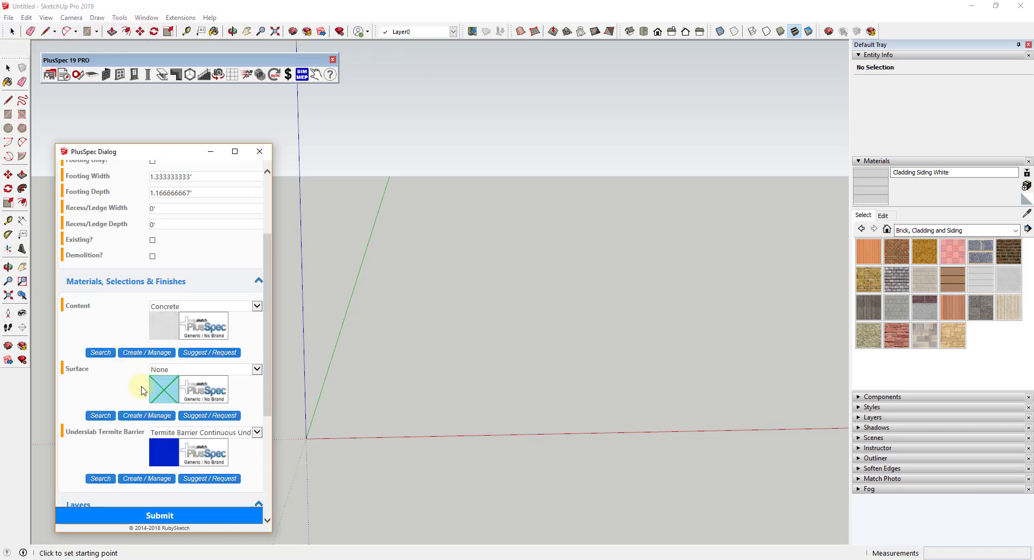
{"action": "scroll", "coordinate": [143, 392], "scroll_direction": "down", "scroll_amount": 2}
{"action": "left_click", "coordinate": [210, 321]}
{"action": "left_click", "coordinate": [208, 323]}
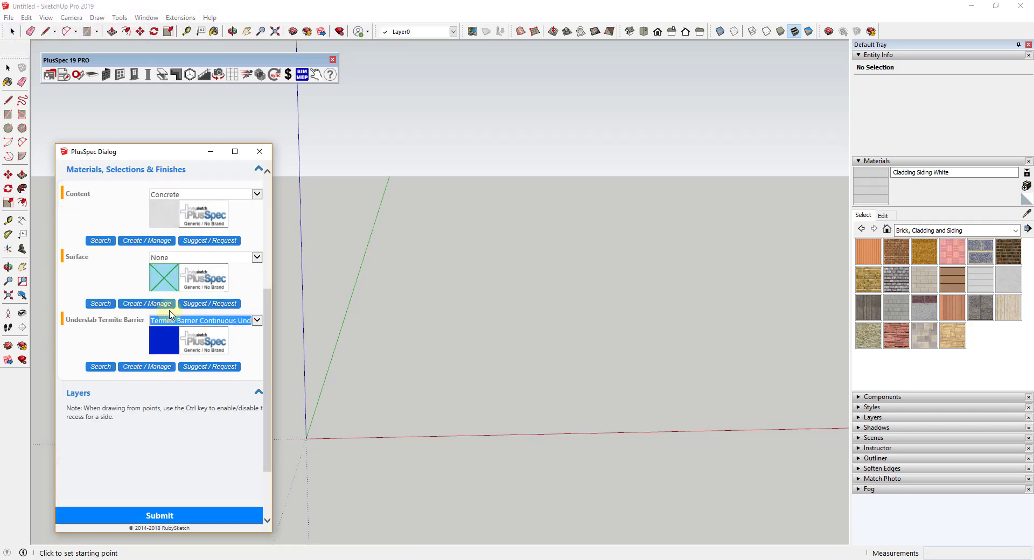
{"action": "left_click", "coordinate": [178, 258]}
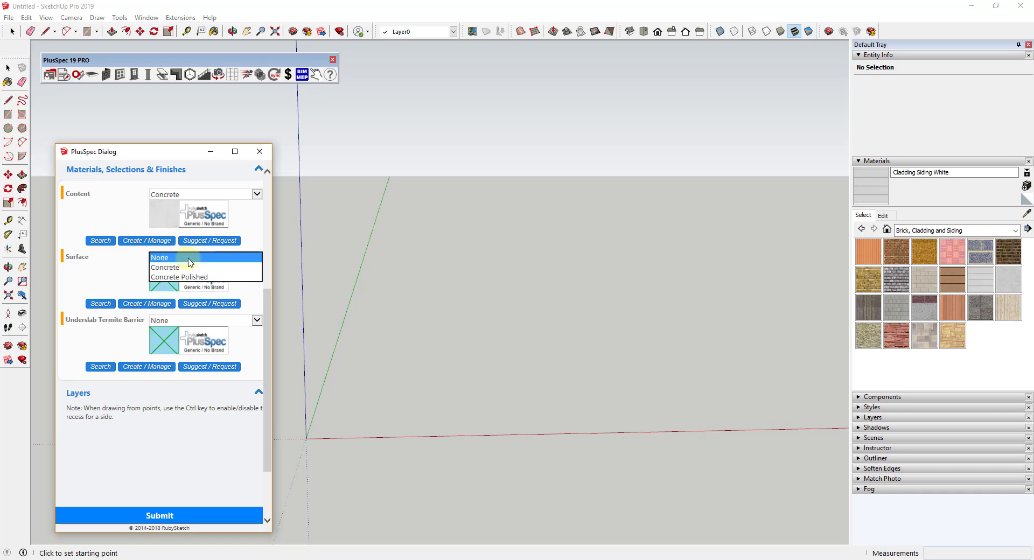
{"action": "left_click", "coordinate": [162, 258]}
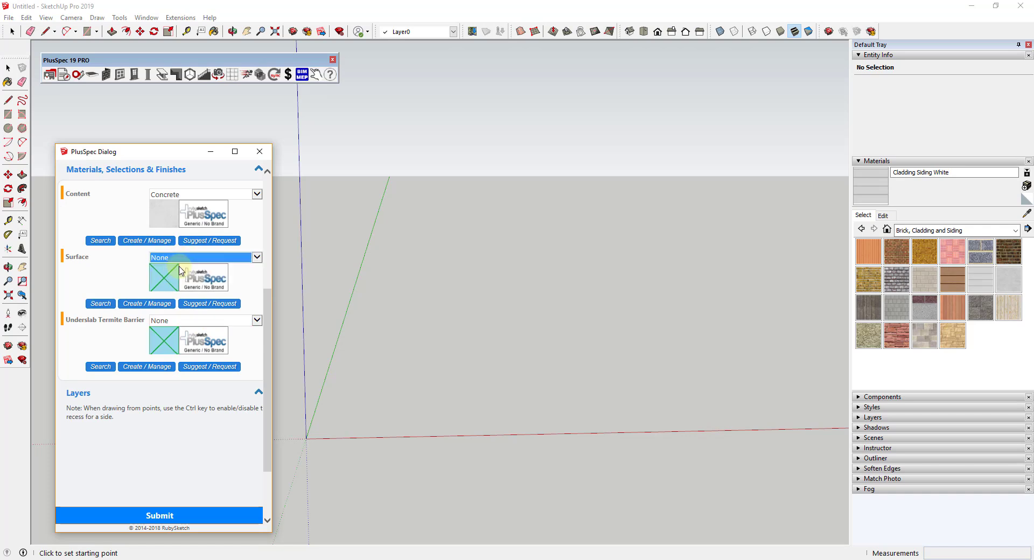
{"action": "key", "text": "Down"}
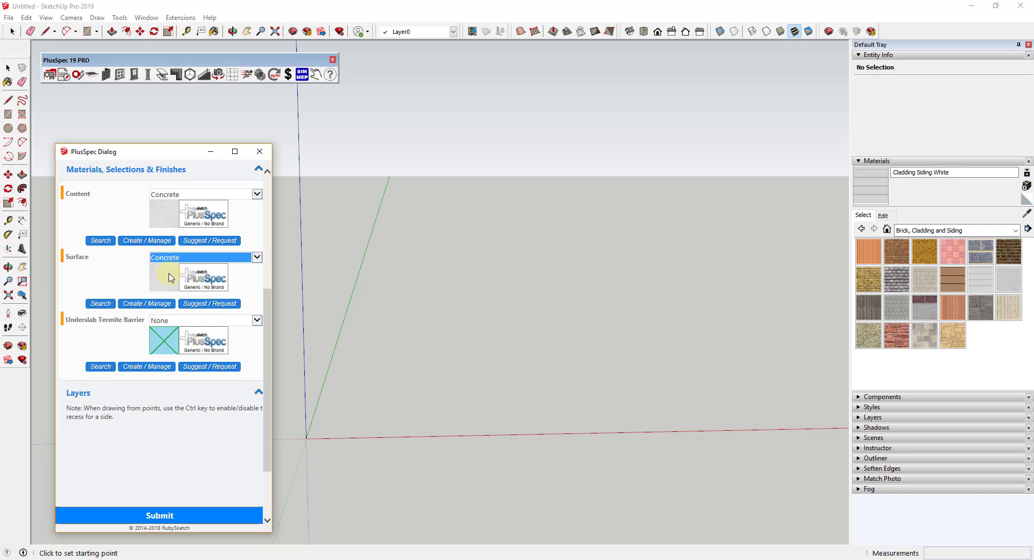
Step: Draw an L-shaped ground floor slab from the origin, with a 60' side along the green axis and 30' stepped sides
{"action": "middle_click_drag", "start_coordinate": [594, 383], "coordinate": [395, 358]}
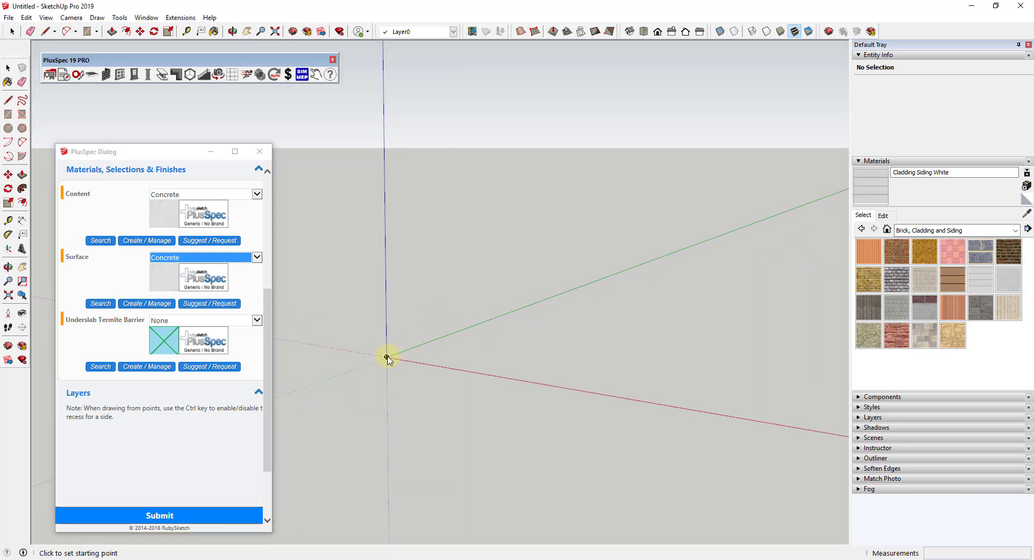
{"action": "left_click", "coordinate": [387, 358]}
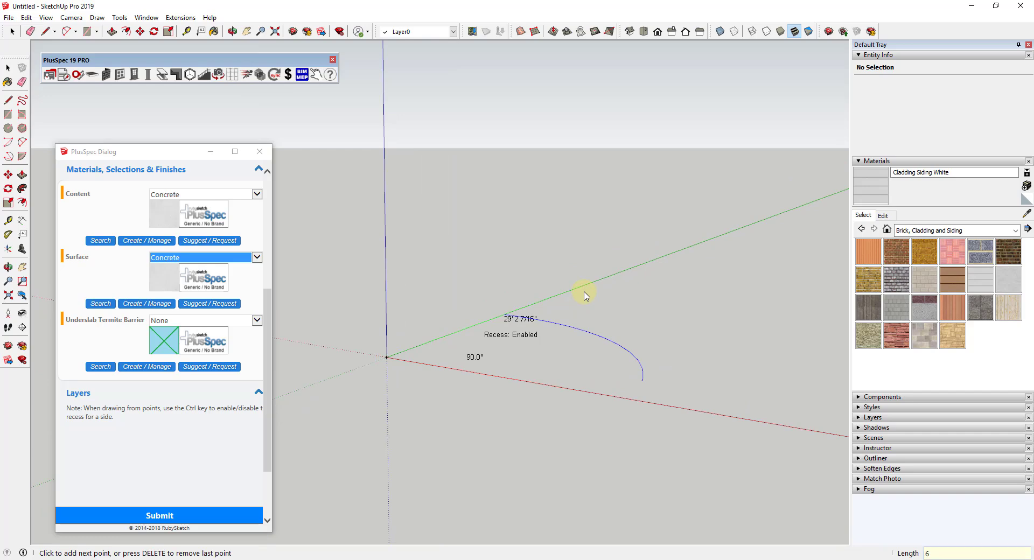
{"action": "middle_click_drag", "start_coordinate": [706, 254], "coordinate": [555, 281]}
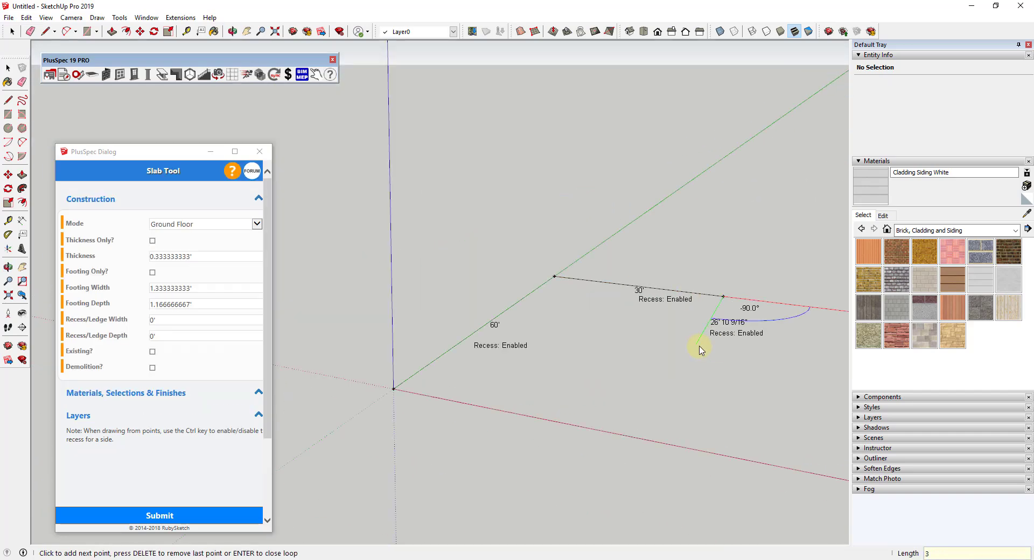
{"action": "left_click", "coordinate": [716, 389]}
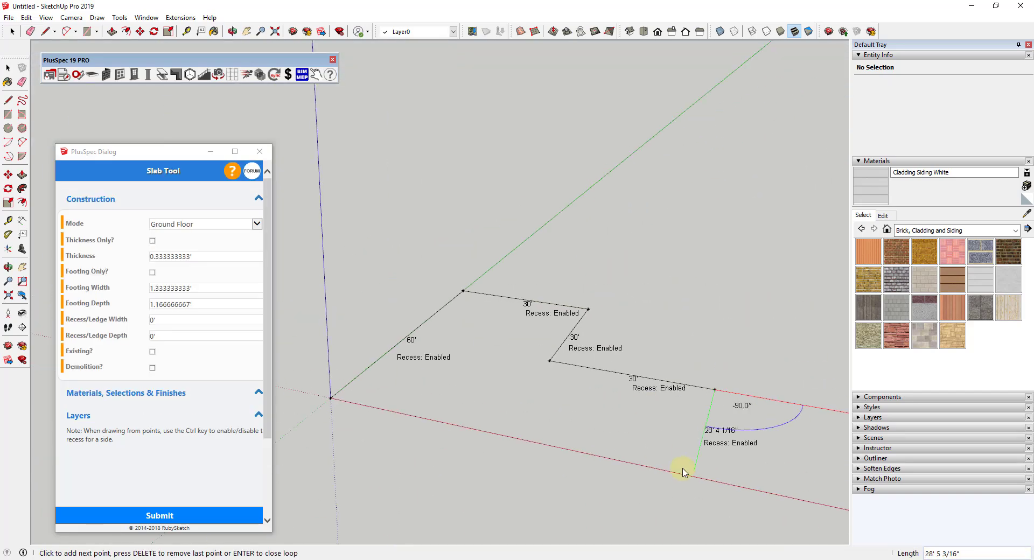
{"action": "left_click", "coordinate": [693, 483]}
{"action": "left_click", "coordinate": [332, 402]}
Step: Inspect the slab's edge footings and underside from below, return to a view from above and leave the Slab Tool
{"action": "middle_click_drag", "start_coordinate": [628, 430], "coordinate": [589, 411]}
{"action": "scroll", "coordinate": [572, 472], "scroll_direction": "up", "scroll_amount": 6}
{"action": "middle_click_drag", "start_coordinate": [527, 552], "coordinate": [526, 161]}
{"action": "scroll", "coordinate": [533, 416], "scroll_direction": "down", "scroll_amount": 6}
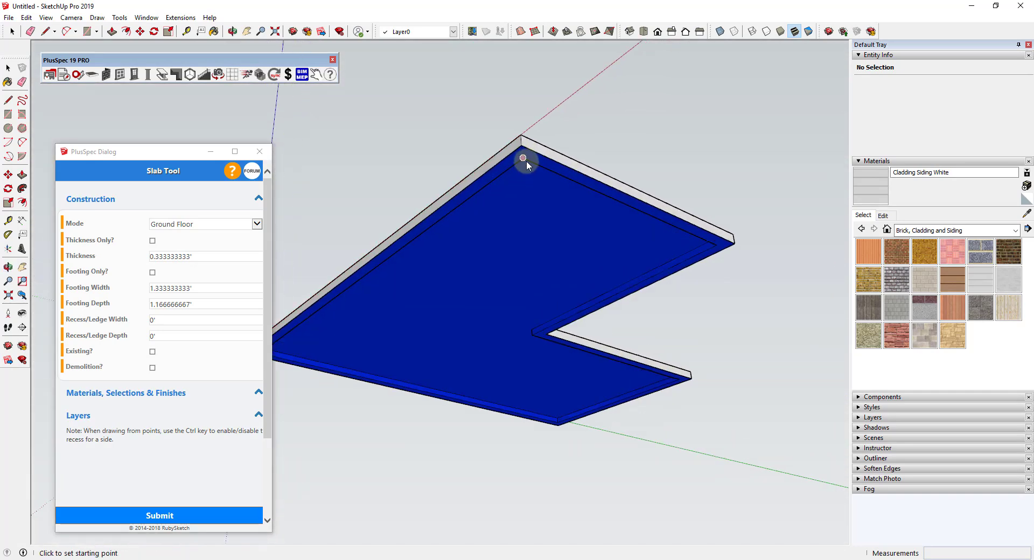
{"action": "scroll", "coordinate": [528, 159], "scroll_direction": "up", "scroll_amount": 2}
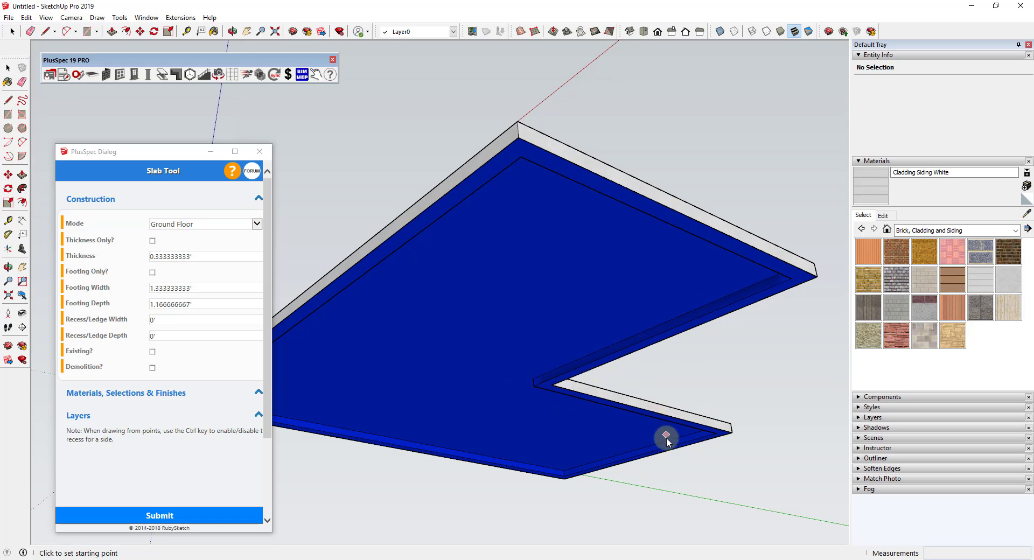
{"action": "scroll", "coordinate": [628, 380], "scroll_direction": "down", "scroll_amount": 3}
{"action": "middle_click_drag", "start_coordinate": [628, 380], "coordinate": [628, 323]}
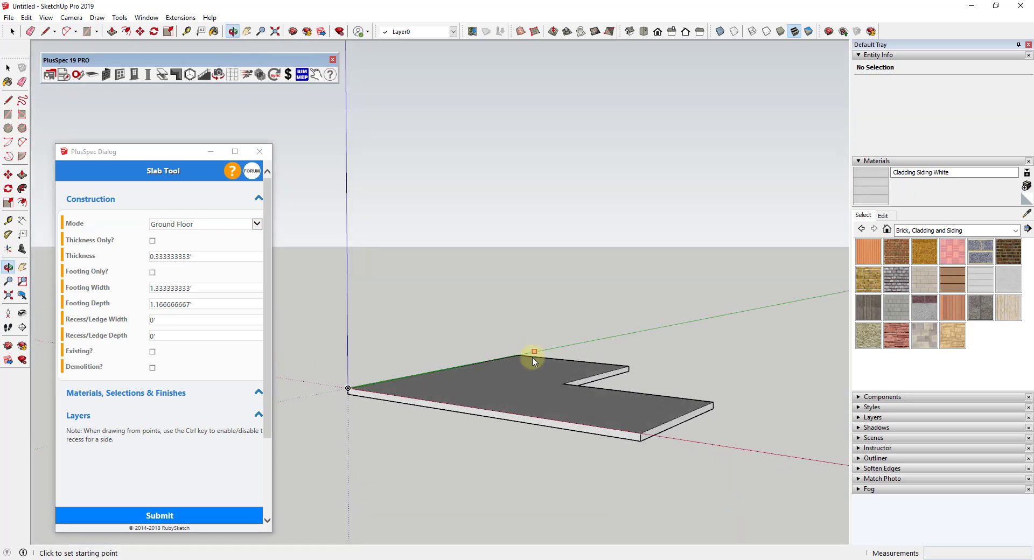
{"action": "middle_click_drag", "start_coordinate": [531, 357], "coordinate": [635, 464]}
{"action": "middle_click_drag", "start_coordinate": [558, 357], "coordinate": [635, 451]}
{"action": "key", "text": "Escape"}
{"action": "key", "text": "space"}
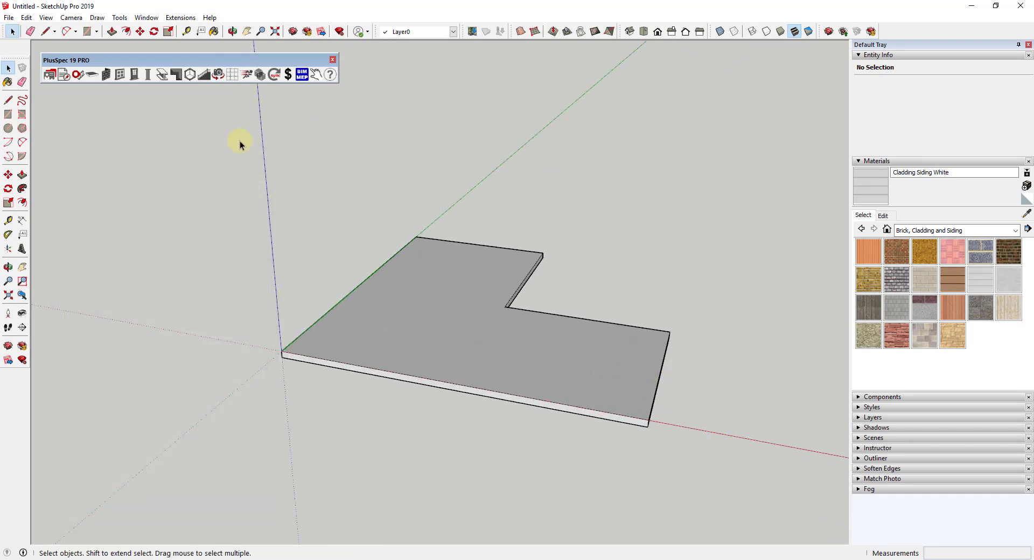
Step: Start the PlusSpec Wall Tool and set the wall height to 12'
{"action": "left_click", "coordinate": [105, 76]}
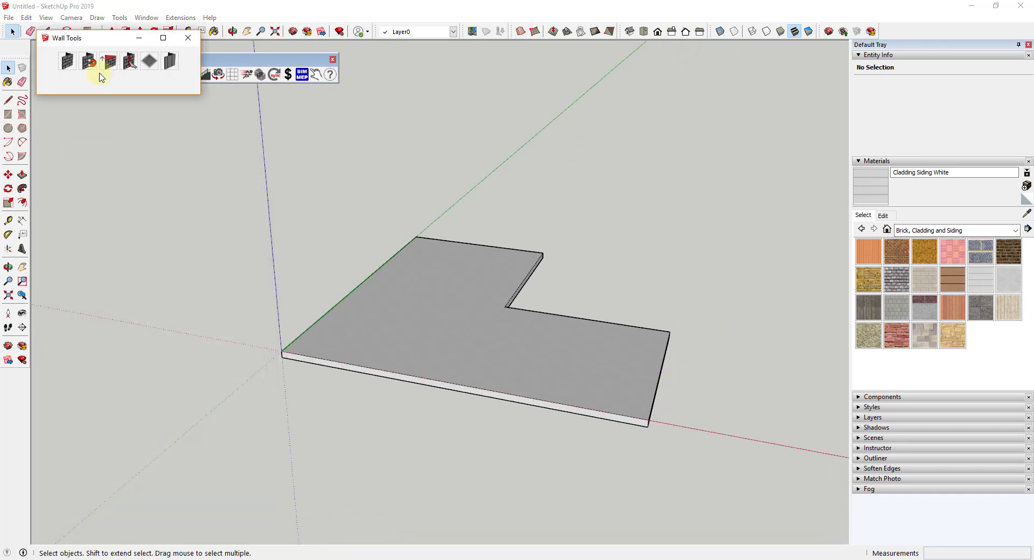
{"action": "left_click", "coordinate": [67, 64]}
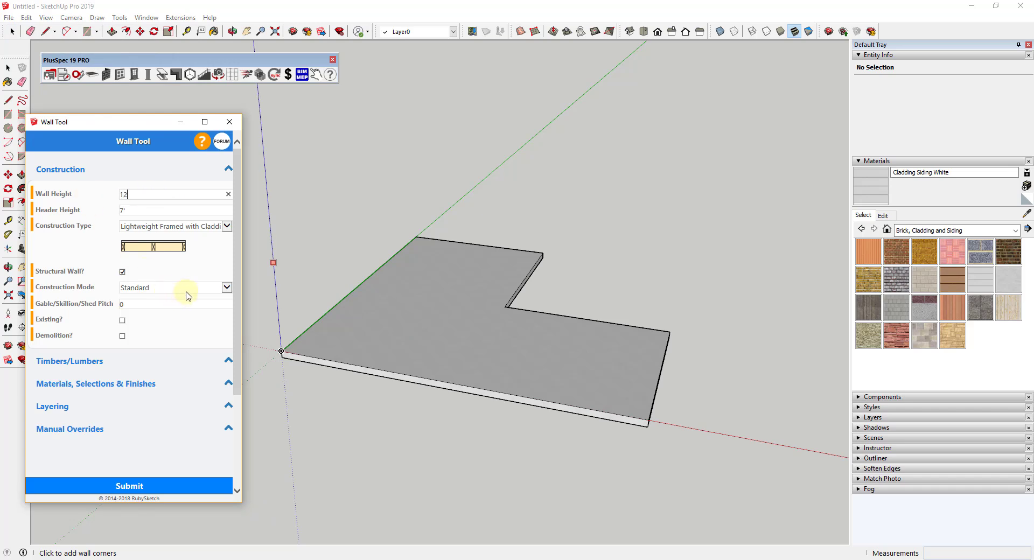
{"action": "key", "text": "Tab"}
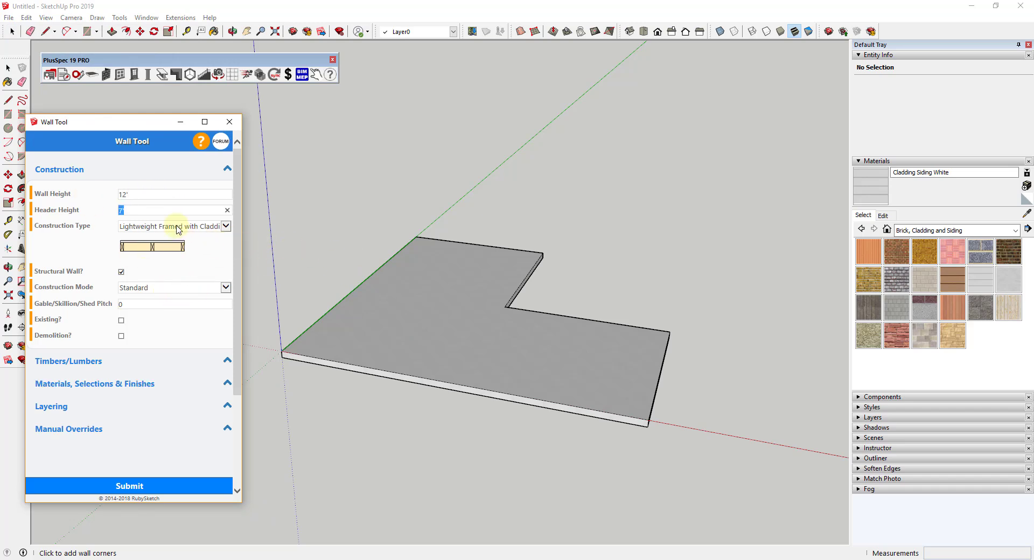
Step: Draw a closed loop of exterior walls from the origin around all corners of the L-shaped slab and leave the Wall Tool
{"action": "middle_click_drag", "start_coordinate": [330, 284], "coordinate": [290, 364]}
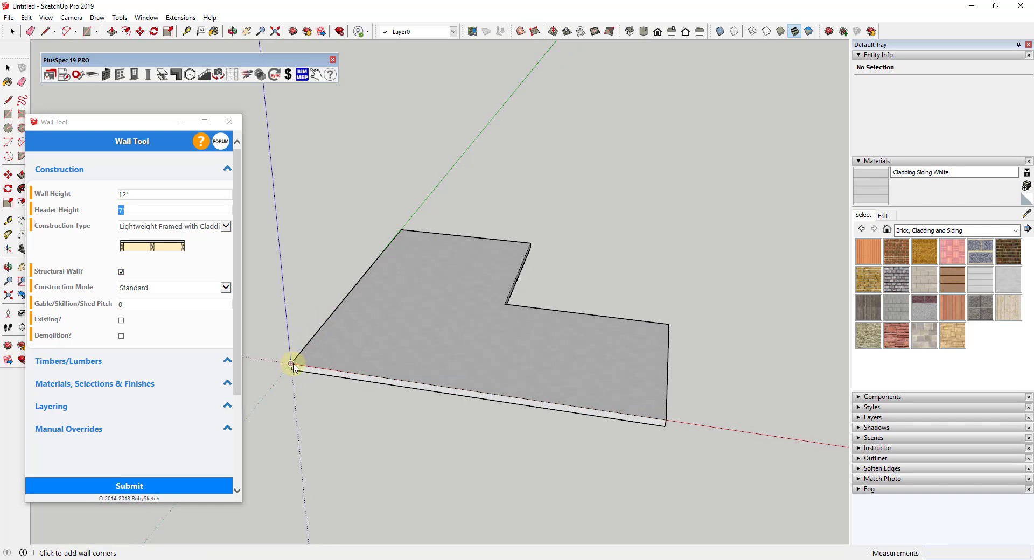
{"action": "left_click", "coordinate": [292, 365]}
{"action": "left_click", "coordinate": [401, 230]}
{"action": "left_click", "coordinate": [530, 243]}
{"action": "left_click", "coordinate": [505, 305]}
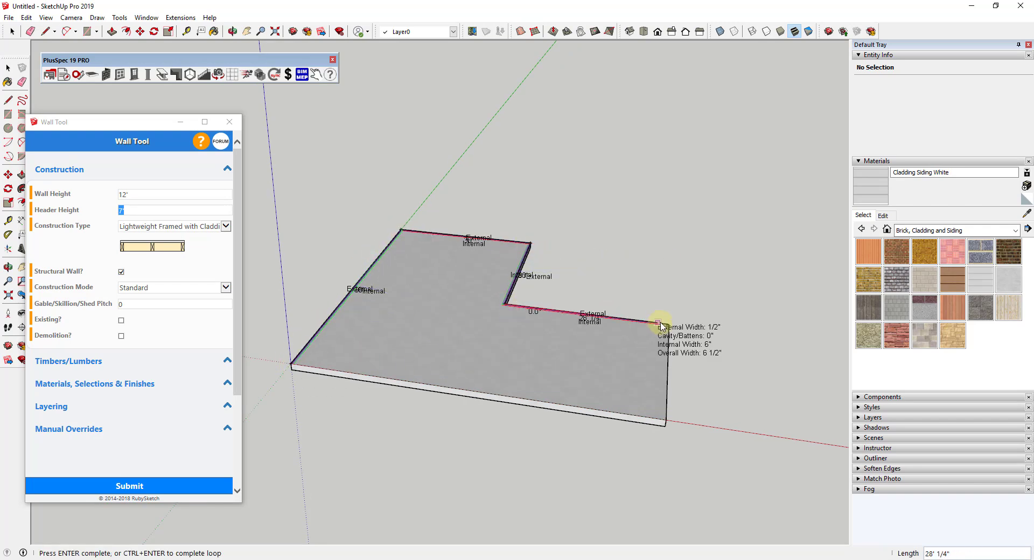
{"action": "left_click", "coordinate": [669, 325]}
{"action": "left_click", "coordinate": [666, 420]}
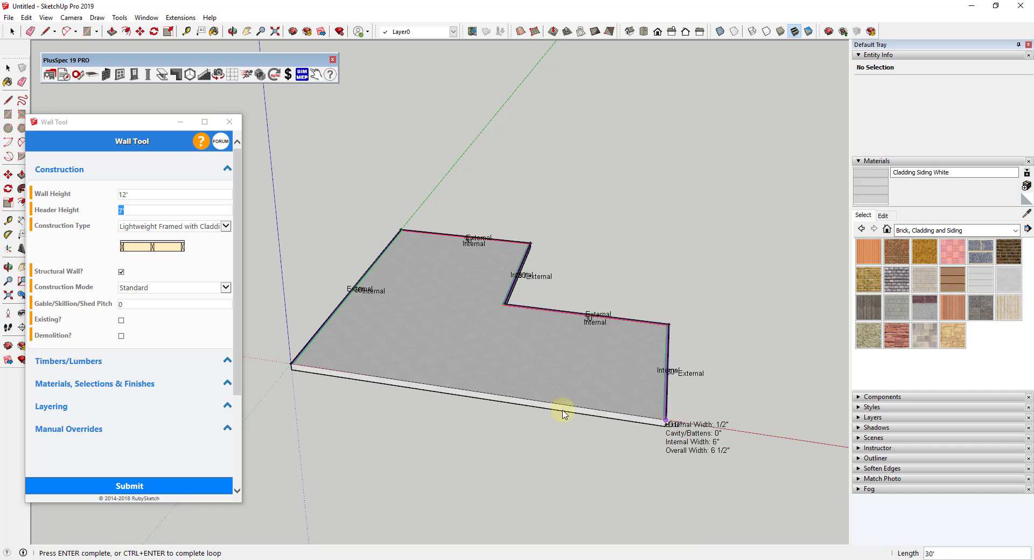
{"action": "left_click", "coordinate": [291, 367]}
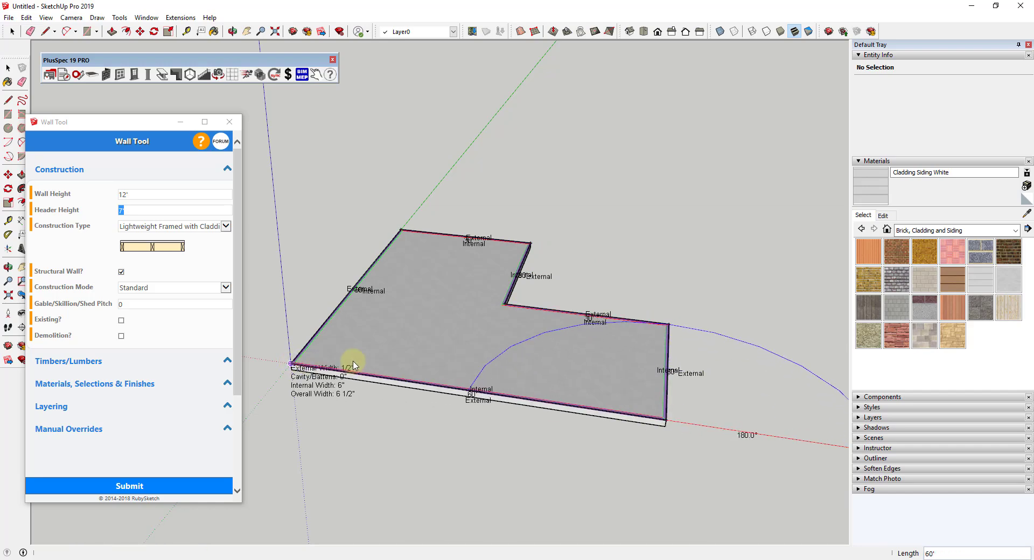
{"action": "middle_click_drag", "start_coordinate": [594, 370], "coordinate": [484, 287]}
{"action": "key", "text": "space"}
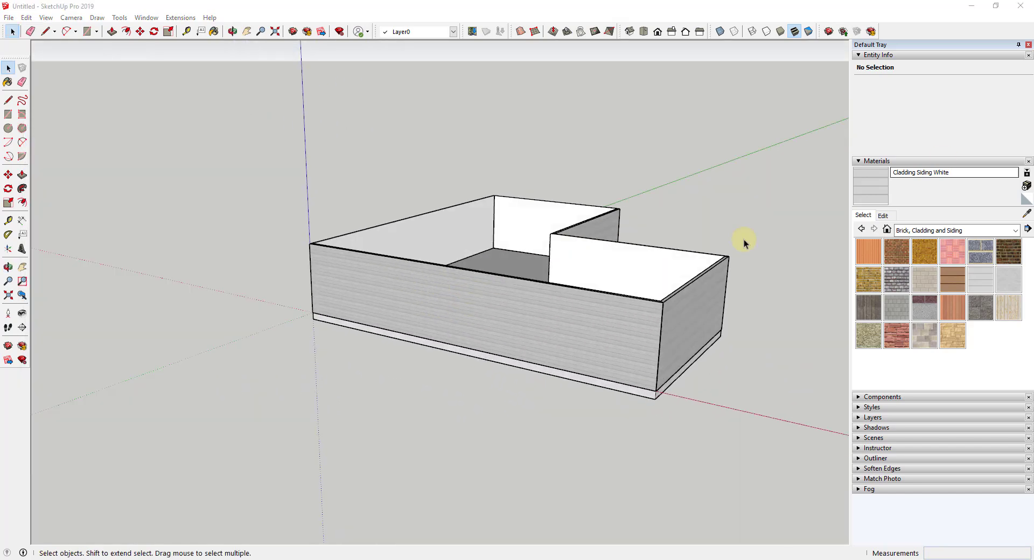
Step: Select all the walls connected to the long front wall using Select Connected Walls
{"action": "key", "text": "o"}
{"action": "scroll", "coordinate": [496, 298], "scroll_direction": "up", "scroll_amount": 3}
{"action": "mouse_move", "coordinate": [531, 317]}
{"action": "left_mouse_down"}
{"action": "mouse_move", "coordinate": [554, 314]}
{"action": "mouse_move", "coordinate": [520, 312]}
{"action": "left_mouse_up"}
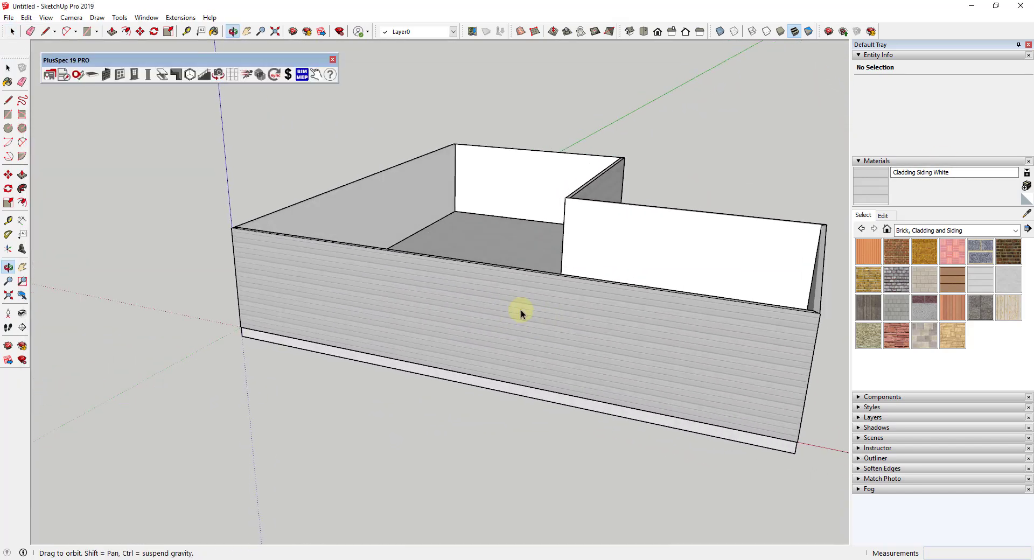
{"action": "key", "text": "space"}
{"action": "scroll", "coordinate": [533, 296], "scroll_direction": "down", "scroll_amount": 4}
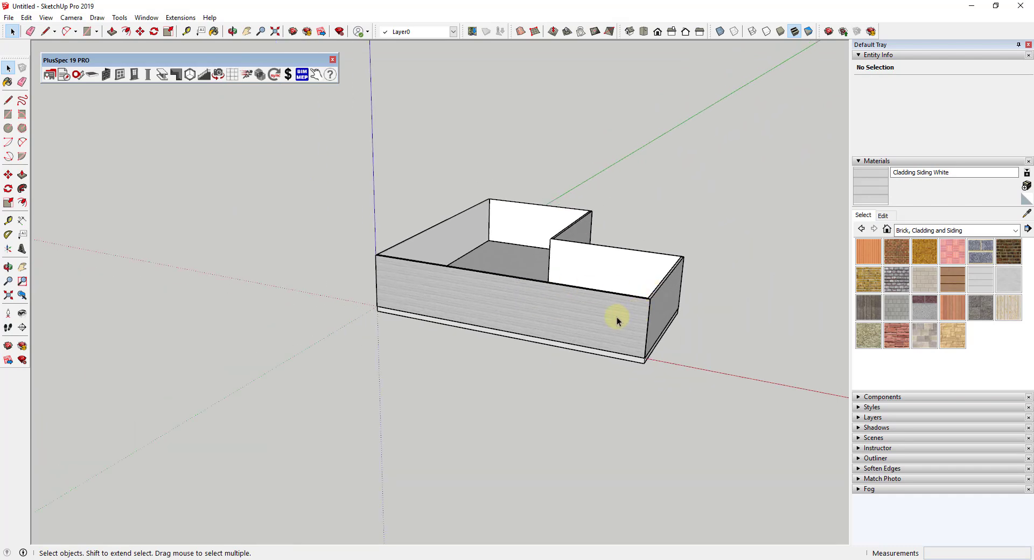
{"action": "scroll", "coordinate": [591, 325], "scroll_direction": "up", "scroll_amount": 4}
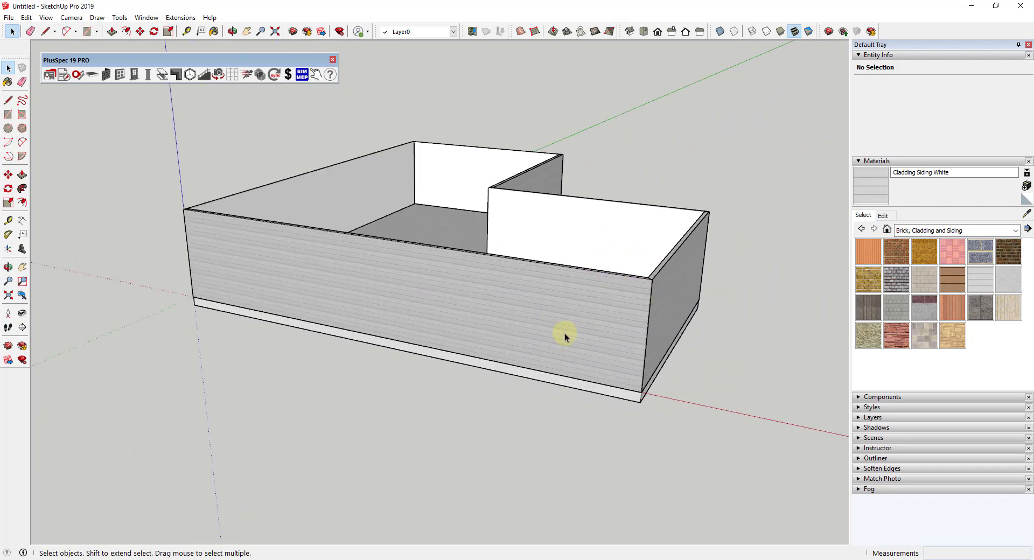
{"action": "right_click", "coordinate": [506, 298]}
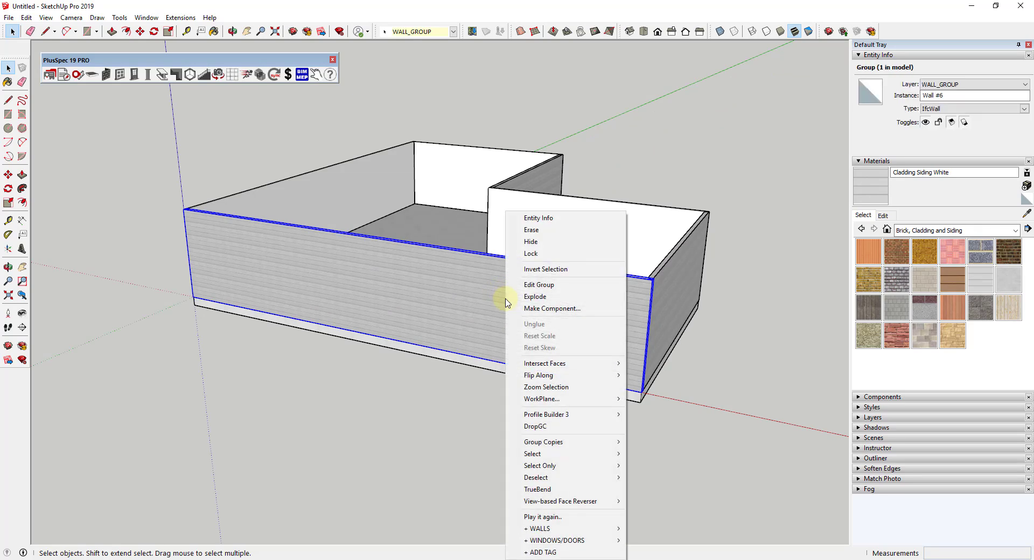
{"action": "mouse_move", "coordinate": [561, 532]}
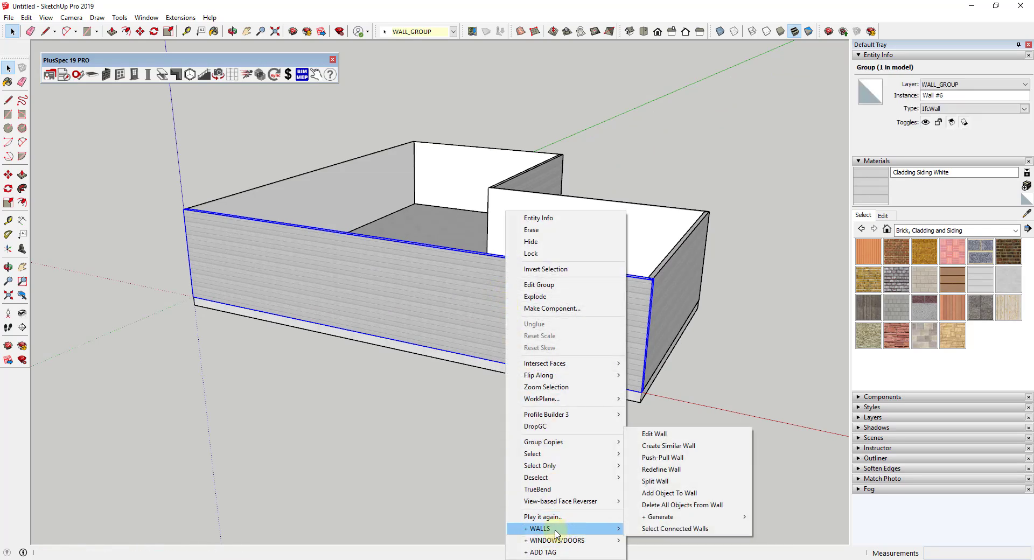
{"action": "left_click", "coordinate": [668, 529]}
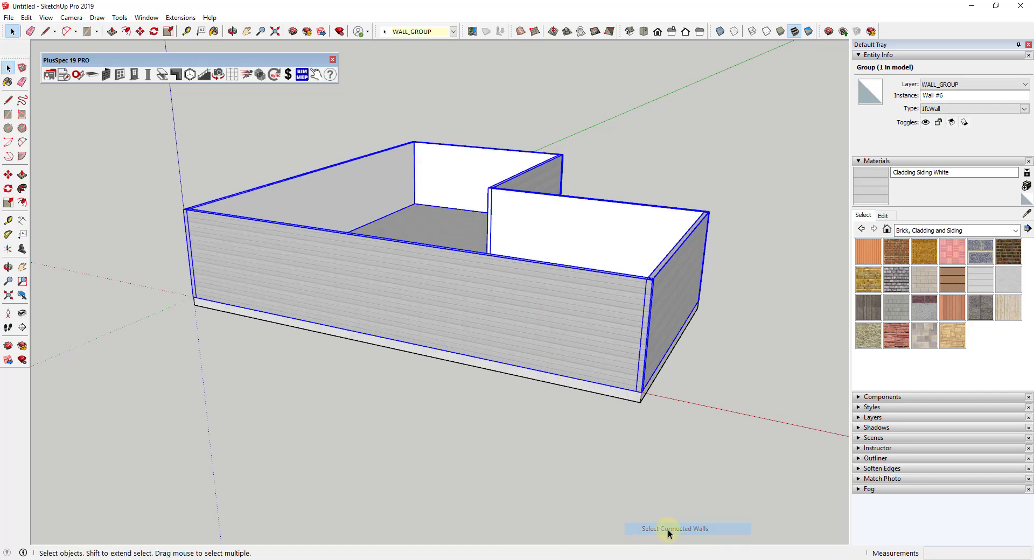
Step: Set the height of all the selected exterior walls to 14' with the Wall Tool and submit the change
{"action": "middle_click_drag", "start_coordinate": [718, 334], "coordinate": [641, 316]}
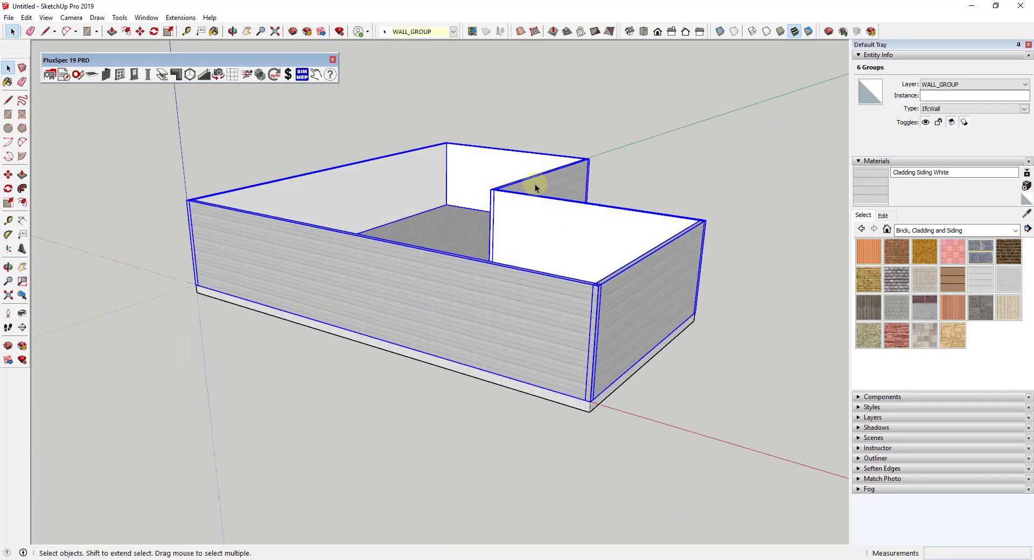
{"action": "left_click", "coordinate": [106, 76]}
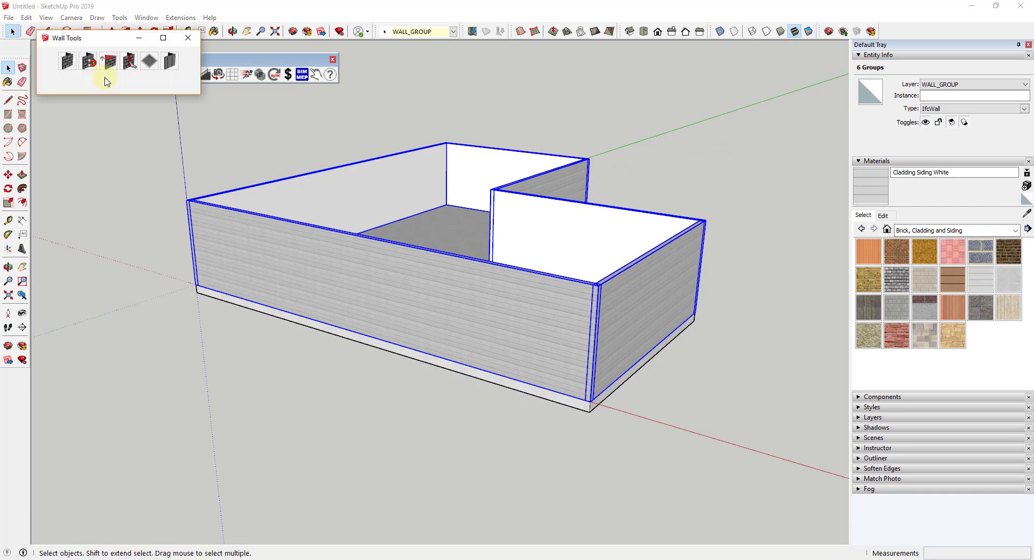
{"action": "left_click", "coordinate": [67, 62]}
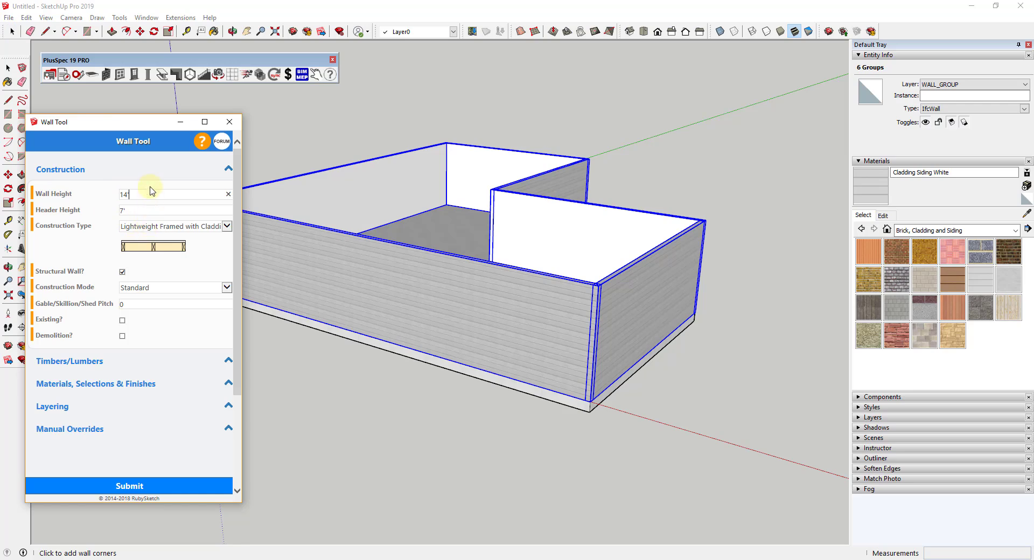
{"action": "left_click", "coordinate": [143, 481]}
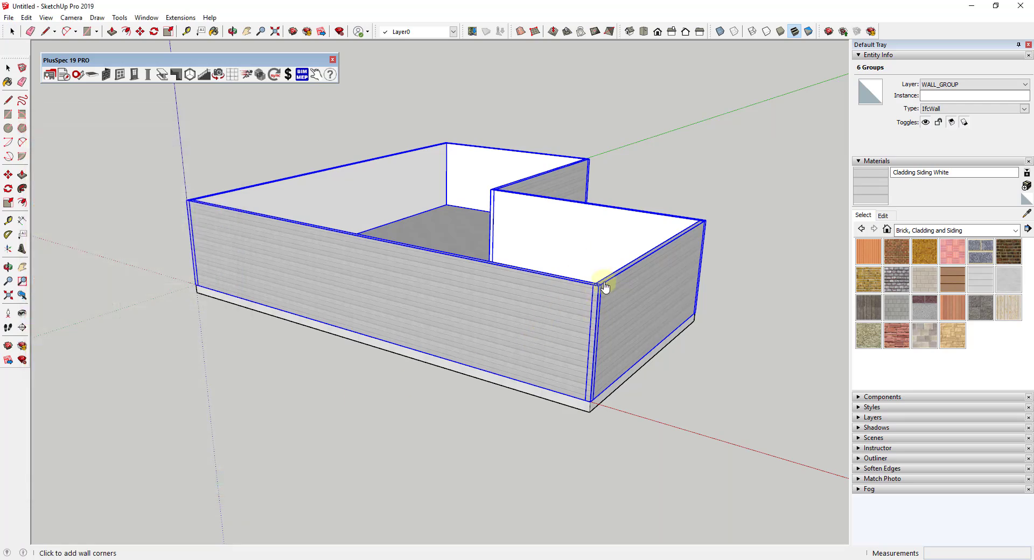
{"action": "middle_click_drag", "start_coordinate": [614, 277], "coordinate": [609, 351]}
{"action": "scroll", "coordinate": [616, 282], "scroll_direction": "down", "scroll_amount": 2}
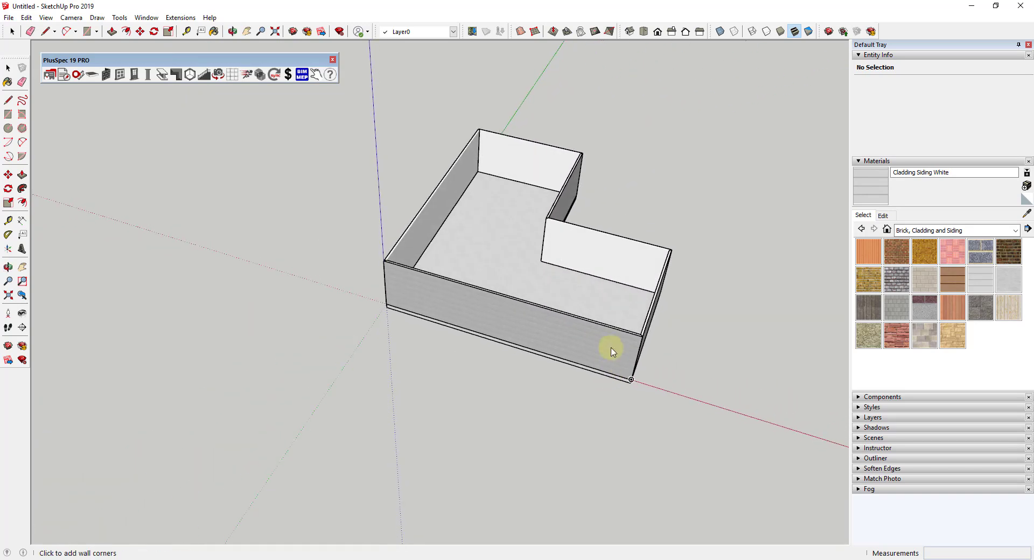
Step: Reopen the Wall Tool settings and set the construction type to Internal Only
{"action": "left_click", "coordinate": [106, 75]}
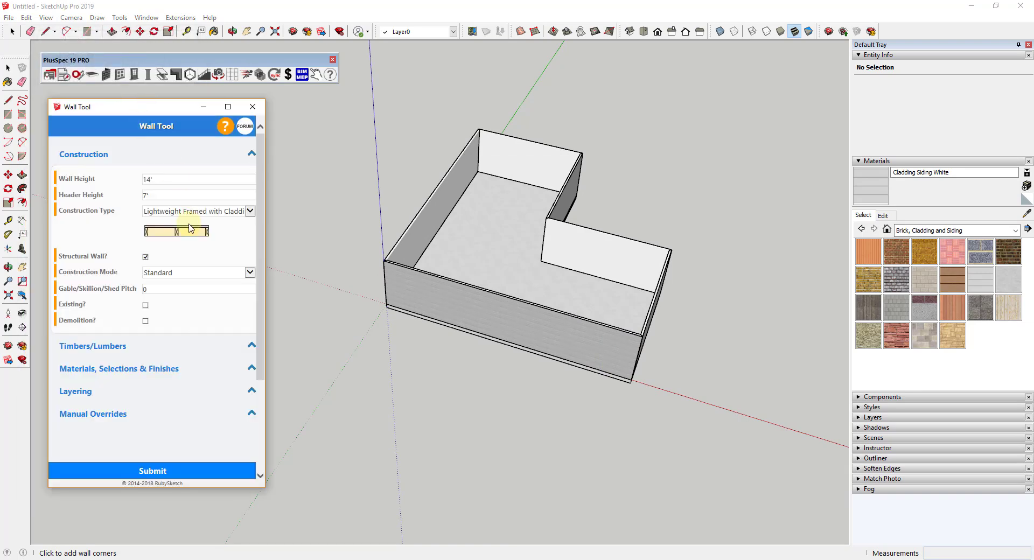
{"action": "left_click", "coordinate": [205, 213]}
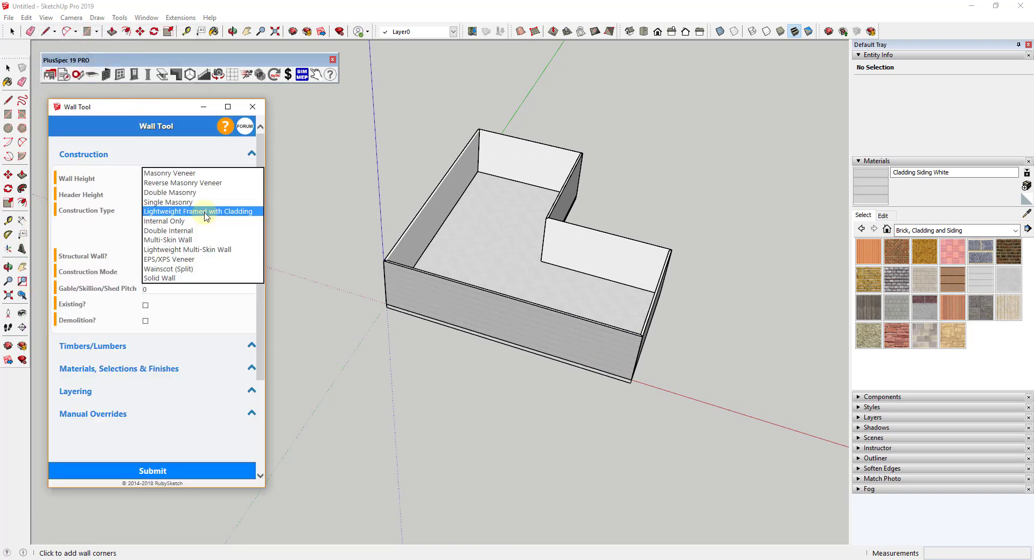
{"action": "left_click", "coordinate": [186, 212]}
{"action": "key", "text": "Down"}
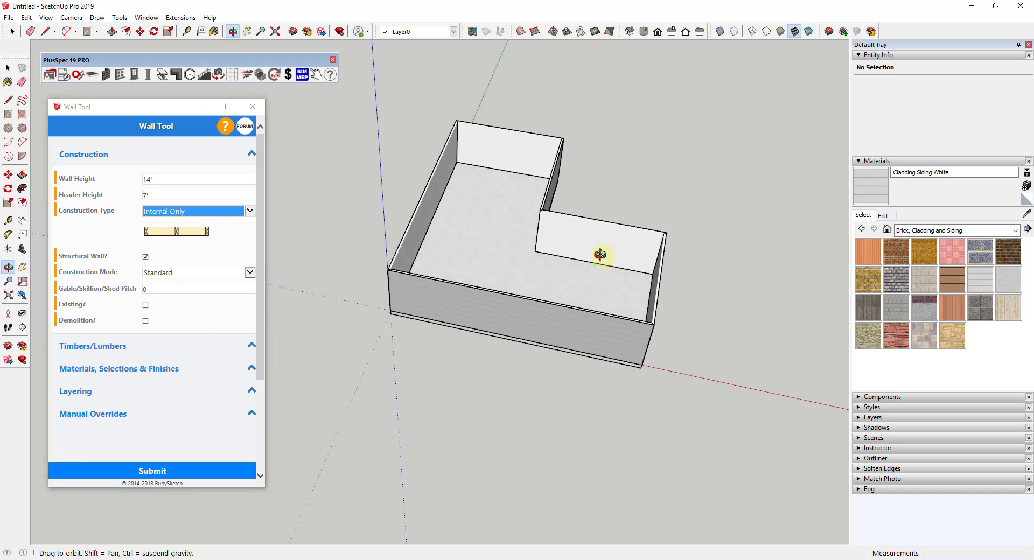
Step: Draw an internal wall from the L-shape's inner corner straight across to the opposite exterior wall, separating the rear wing
{"action": "scroll", "coordinate": [531, 248], "scroll_direction": "up", "scroll_amount": 6}
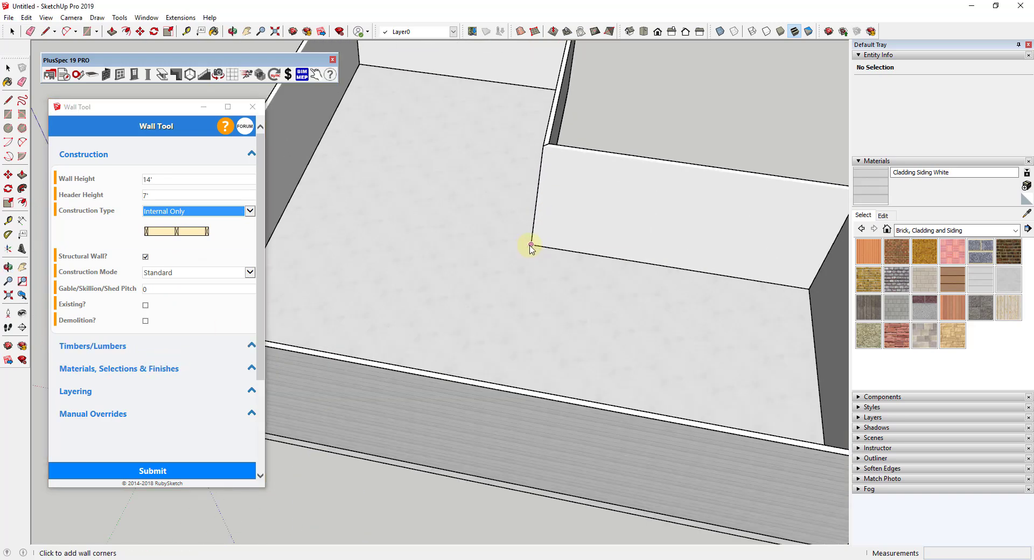
{"action": "left_click", "coordinate": [532, 247]}
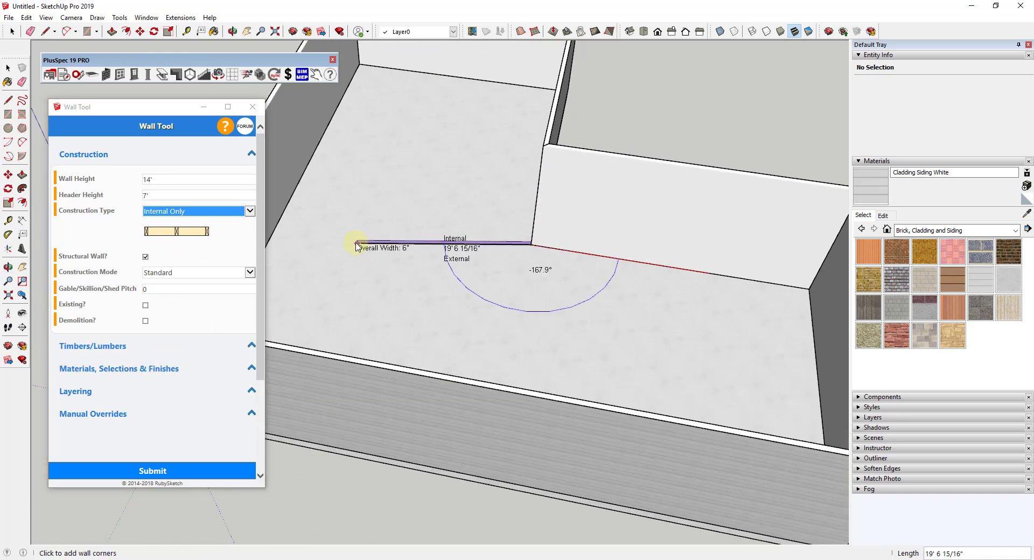
{"action": "double_click", "coordinate": [289, 210]}
{"action": "scroll", "coordinate": [479, 161], "scroll_direction": "down", "scroll_amount": 5}
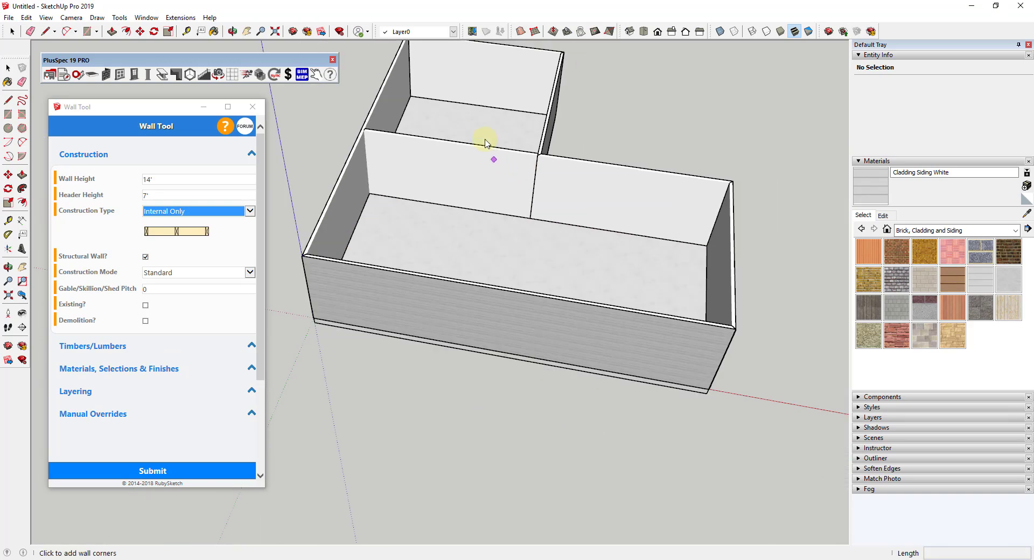
Step: Draw a 30' internal wall lengthwise through the rear wing, from the midpoint of its back wall to the new cross wall
{"action": "middle_click_drag", "start_coordinate": [485, 143], "coordinate": [473, 135]}
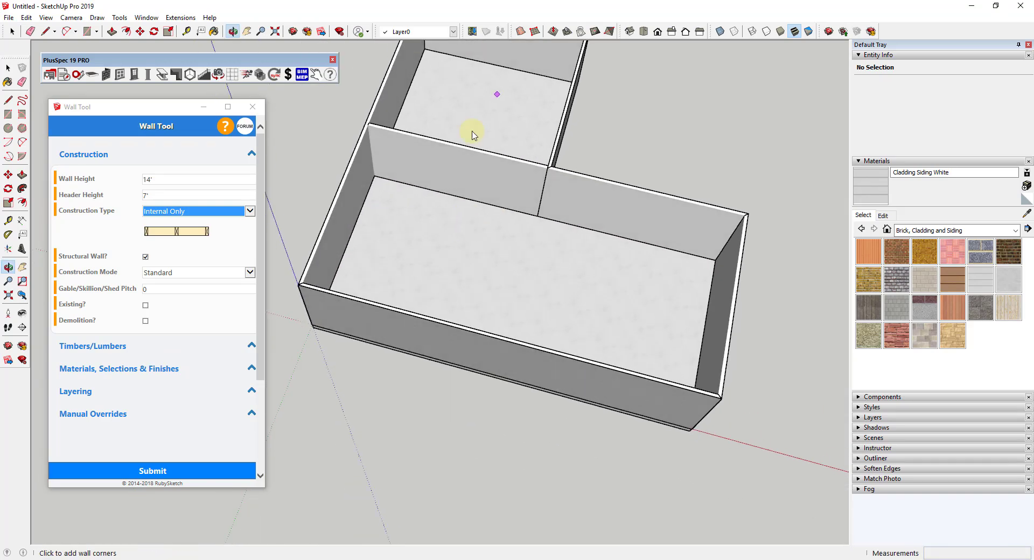
{"action": "left_click", "coordinate": [499, 68]}
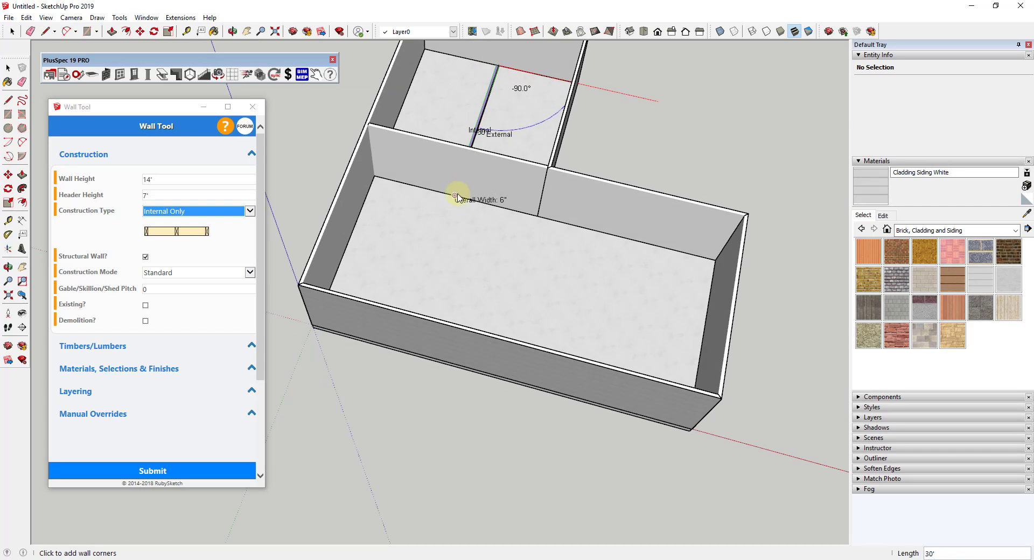
{"action": "double_click", "coordinate": [457, 200]}
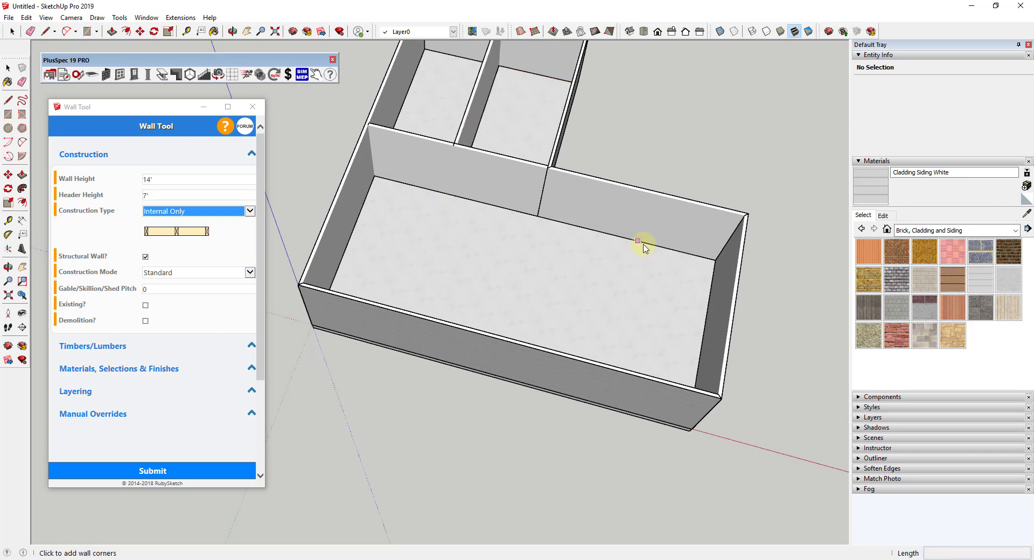
Step: Enclose a room in the front wing's far back corner with 15' and 14' 6" internal walls, and close the Wall Tool settings
{"action": "left_click", "coordinate": [703, 338]}
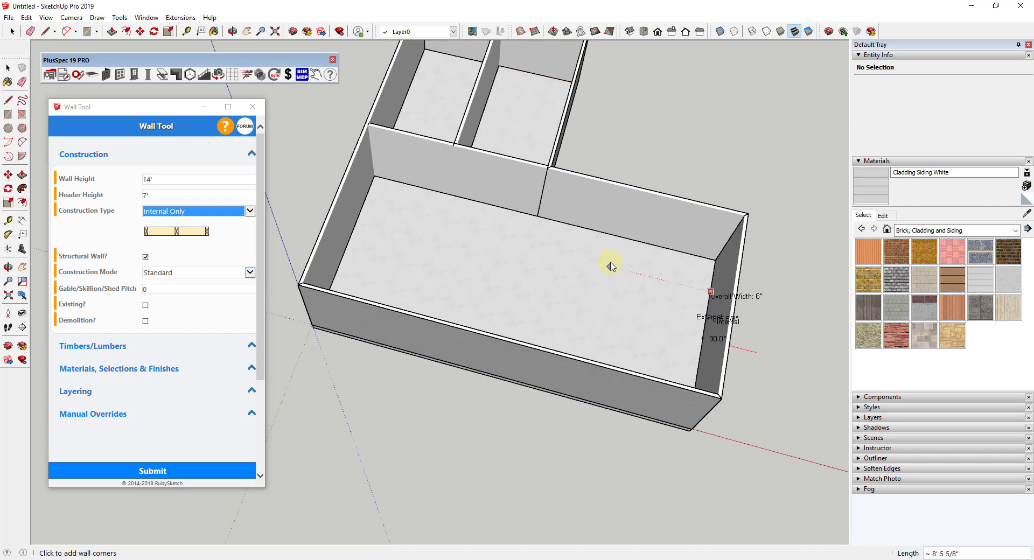
{"action": "left_click", "coordinate": [610, 315]}
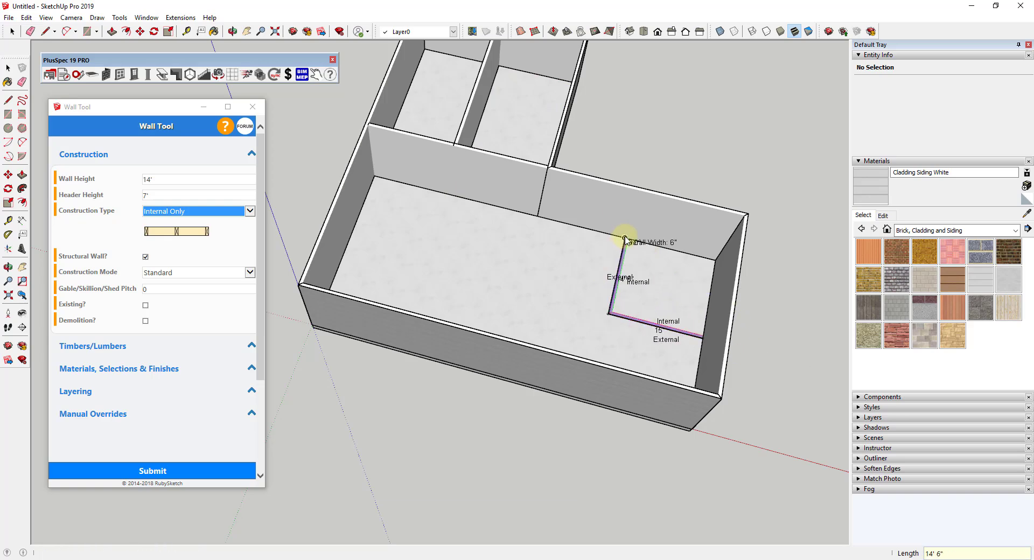
{"action": "double_click", "coordinate": [623, 238]}
{"action": "middle_click_drag", "start_coordinate": [701, 314], "coordinate": [801, 242]}
{"action": "scroll", "coordinate": [677, 249], "scroll_direction": "down", "scroll_amount": 5}
{"action": "middle_click_drag", "start_coordinate": [677, 250], "coordinate": [834, 152]}
{"action": "scroll", "coordinate": [690, 212], "scroll_direction": "down", "scroll_amount": 2}
{"action": "scroll", "coordinate": [626, 242], "scroll_direction": "up", "scroll_amount": 2}
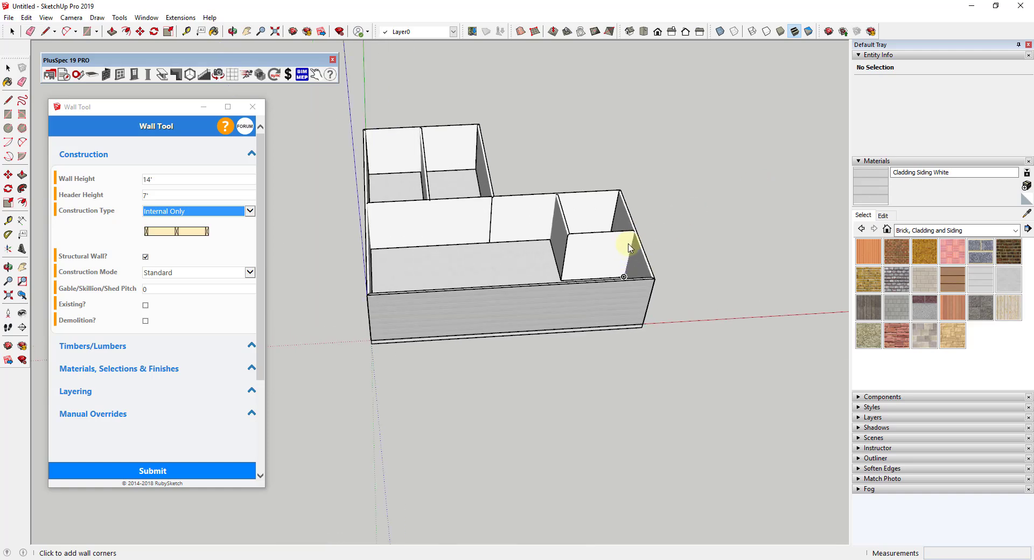
{"action": "middle_click_drag", "start_coordinate": [623, 244], "coordinate": [336, 132]}
{"action": "left_click", "coordinate": [253, 106]}
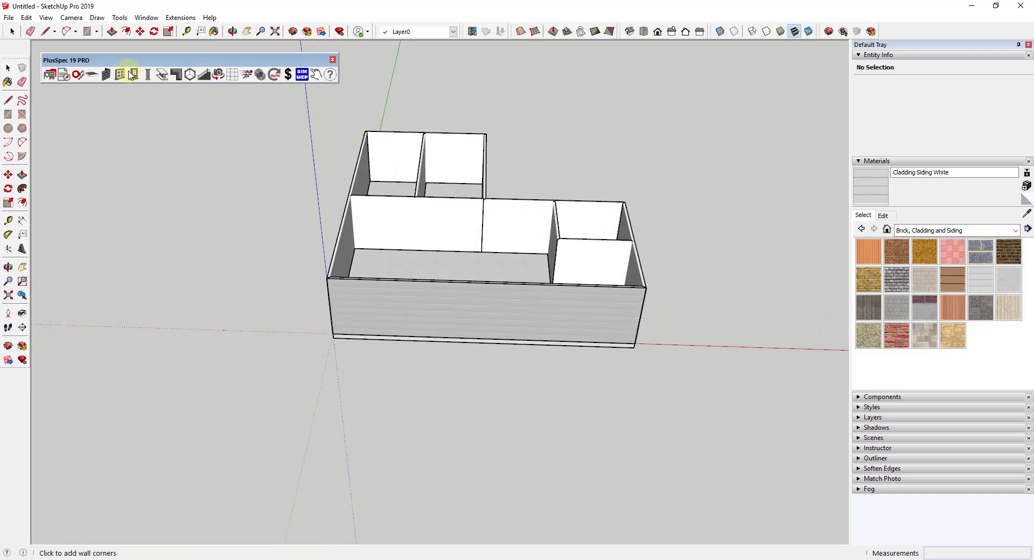
Step: Select the long front exterior wall and start the Door Tool on it
{"action": "left_click", "coordinate": [134, 76]}
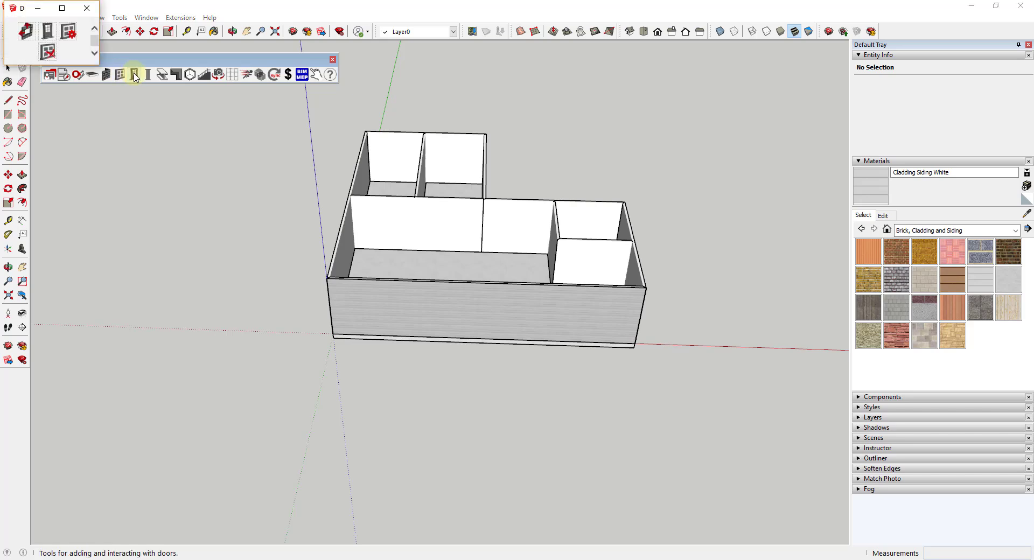
{"action": "left_click", "coordinate": [48, 35]}
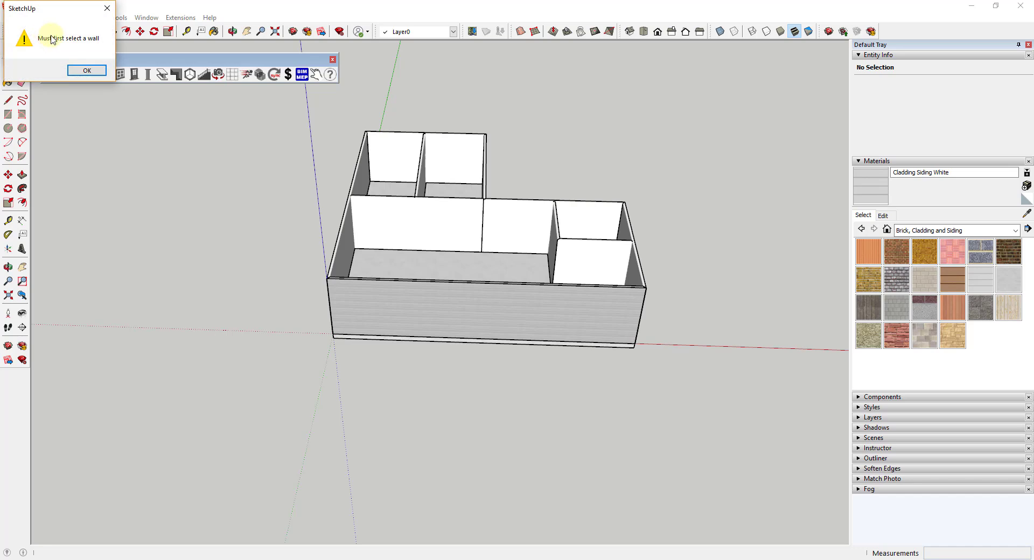
{"action": "left_click", "coordinate": [87, 71]}
{"action": "middle_click_drag", "start_coordinate": [783, 371], "coordinate": [492, 339]}
{"action": "left_click", "coordinate": [423, 296]}
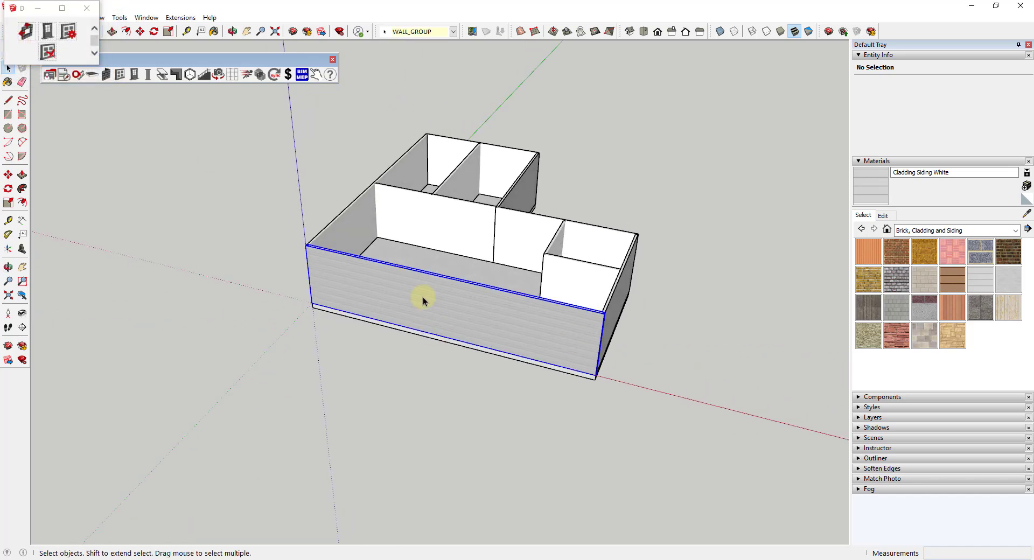
{"action": "left_click", "coordinate": [47, 32]}
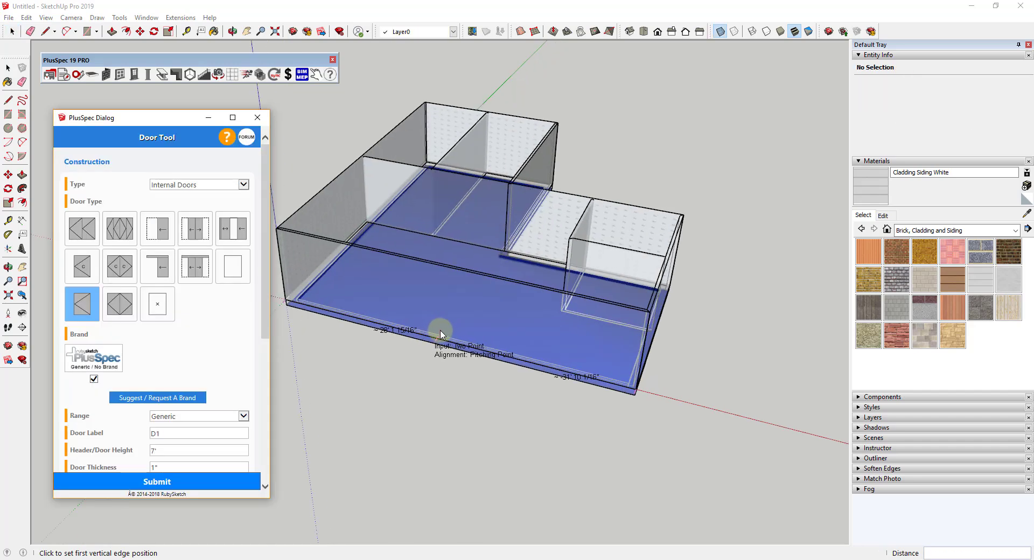
Step: Set the door construction type to External Doors and choose the single hinged door
{"action": "scroll", "coordinate": [437, 329], "scroll_direction": "up", "scroll_amount": 3}
{"action": "middle_click_drag", "start_coordinate": [439, 300], "coordinate": [544, 258]}
{"action": "left_click", "coordinate": [185, 184]}
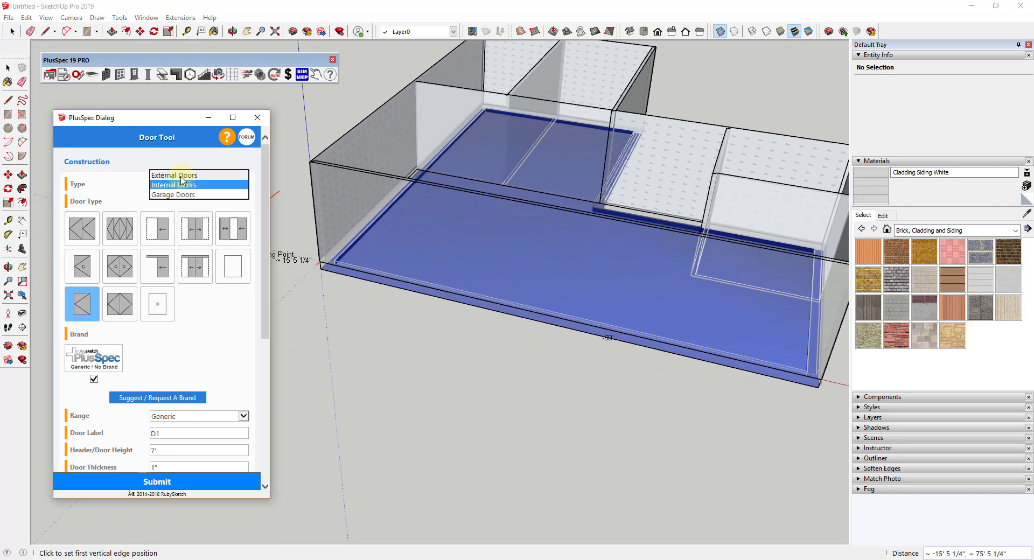
{"action": "left_click", "coordinate": [181, 175]}
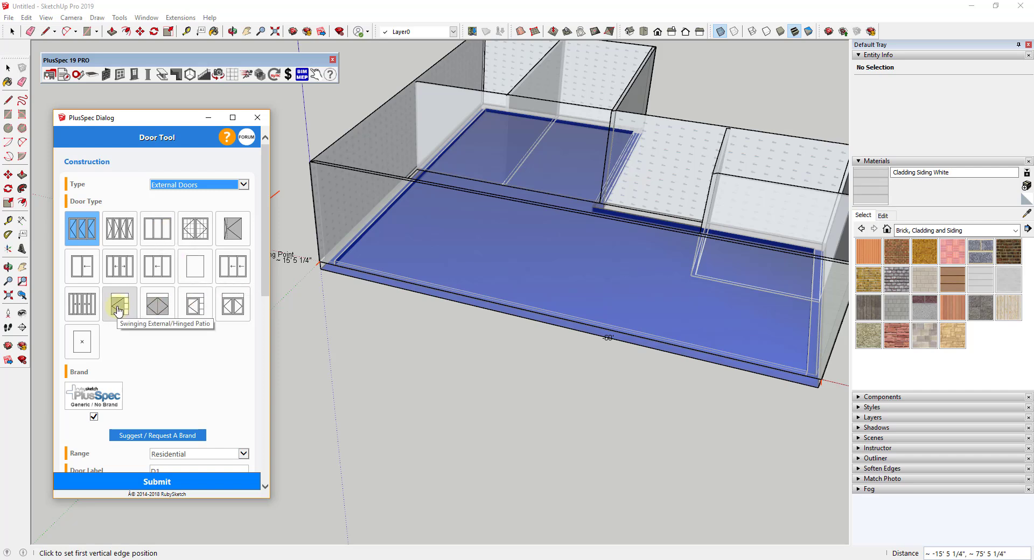
{"action": "left_click", "coordinate": [234, 230]}
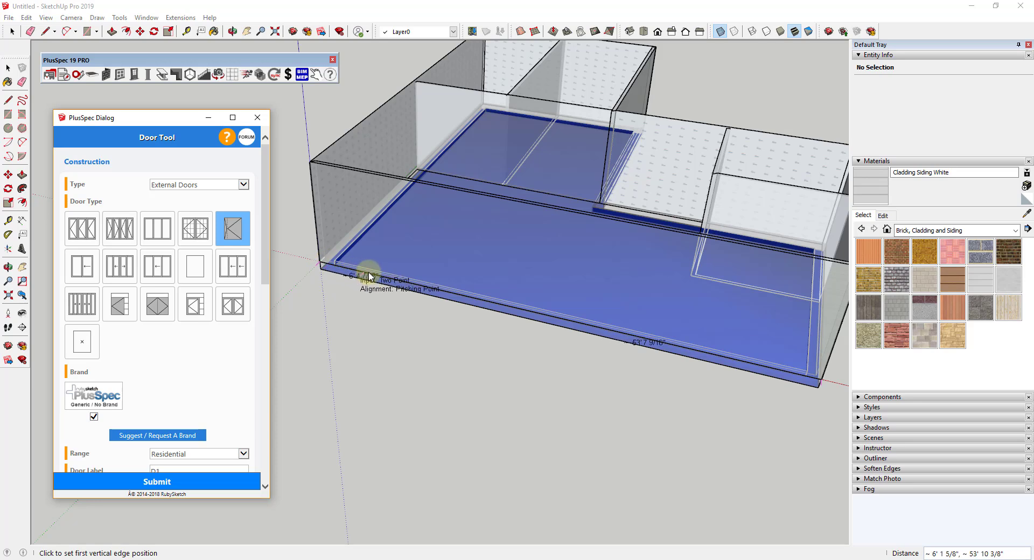
Step: Place the external door in the front wall, starting about 11' from the corner at the origin, and leave the Door Tool
{"action": "left_click", "coordinate": [399, 284]}
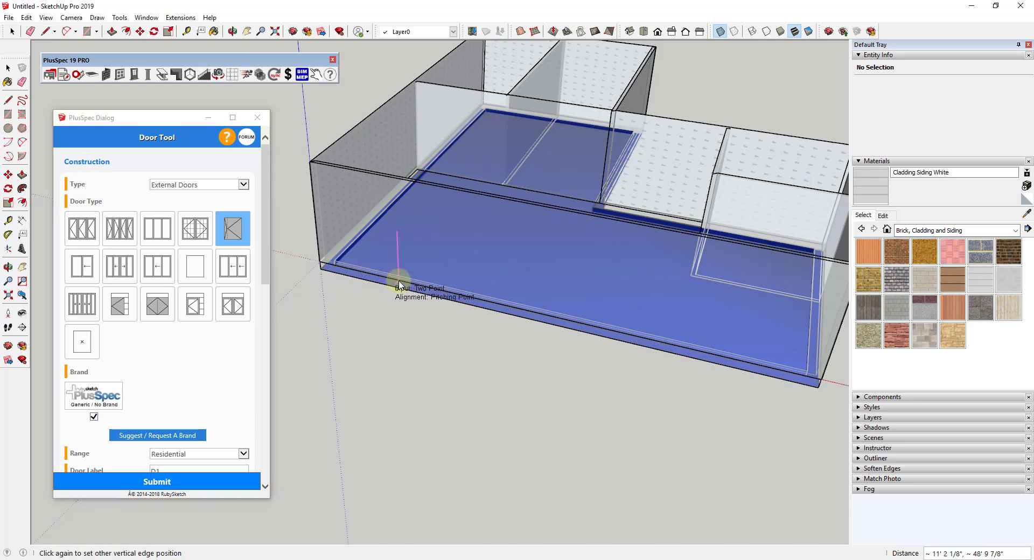
{"action": "left_click", "coordinate": [425, 289]}
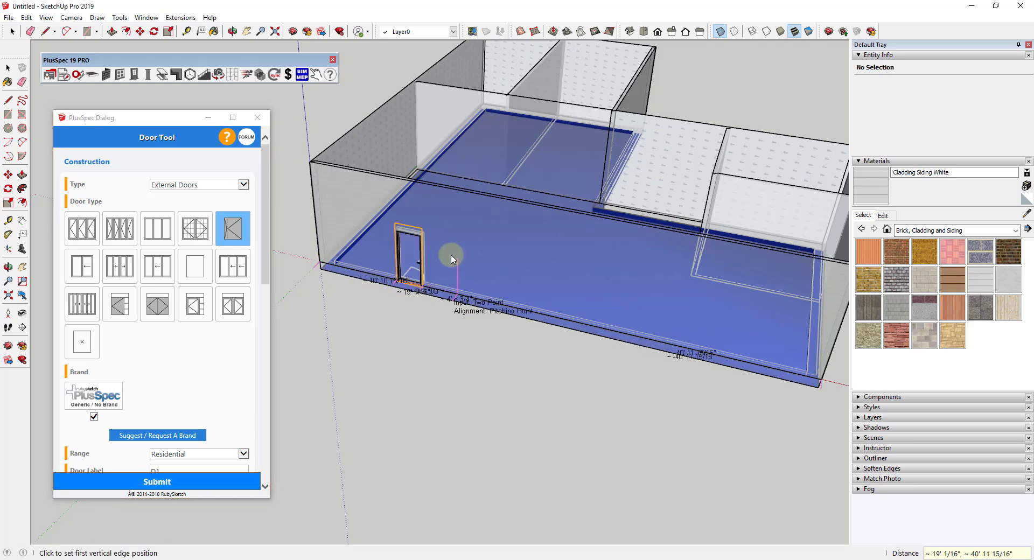
{"action": "scroll", "coordinate": [415, 275], "scroll_direction": "down", "scroll_amount": 5}
{"action": "middle_click_drag", "start_coordinate": [561, 280], "coordinate": [688, 265]}
{"action": "scroll", "coordinate": [589, 261], "scroll_direction": "up", "scroll_amount": 3}
{"action": "scroll", "coordinate": [480, 278], "scroll_direction": "down", "scroll_amount": 3}
{"action": "scroll", "coordinate": [573, 262], "scroll_direction": "up", "scroll_amount": 2}
{"action": "scroll", "coordinate": [572, 262], "scroll_direction": "down", "scroll_amount": 2}
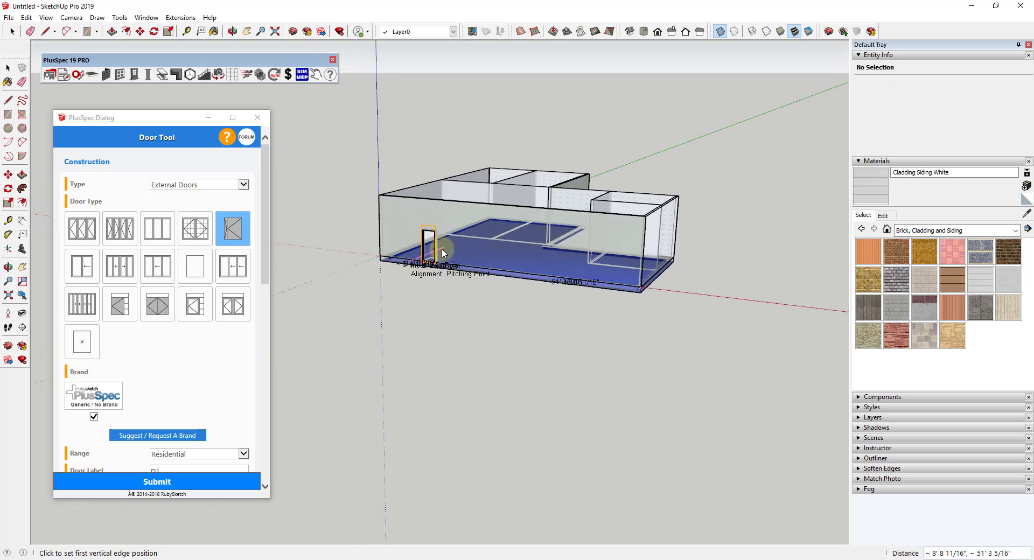
{"action": "scroll", "coordinate": [421, 253], "scroll_direction": "up", "scroll_amount": 4}
{"action": "scroll", "coordinate": [426, 257], "scroll_direction": "down", "scroll_amount": 2}
{"action": "key", "text": "space"}
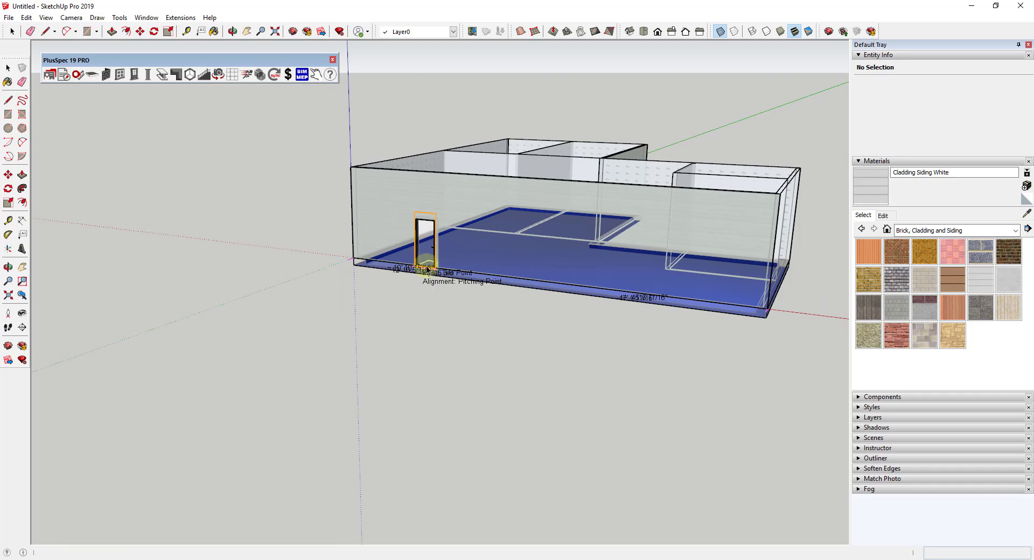
Step: Select the front wall and examine how the new door sits in its opening
{"action": "scroll", "coordinate": [422, 240], "scroll_direction": "up", "scroll_amount": 5}
{"action": "left_click", "coordinate": [436, 249]}
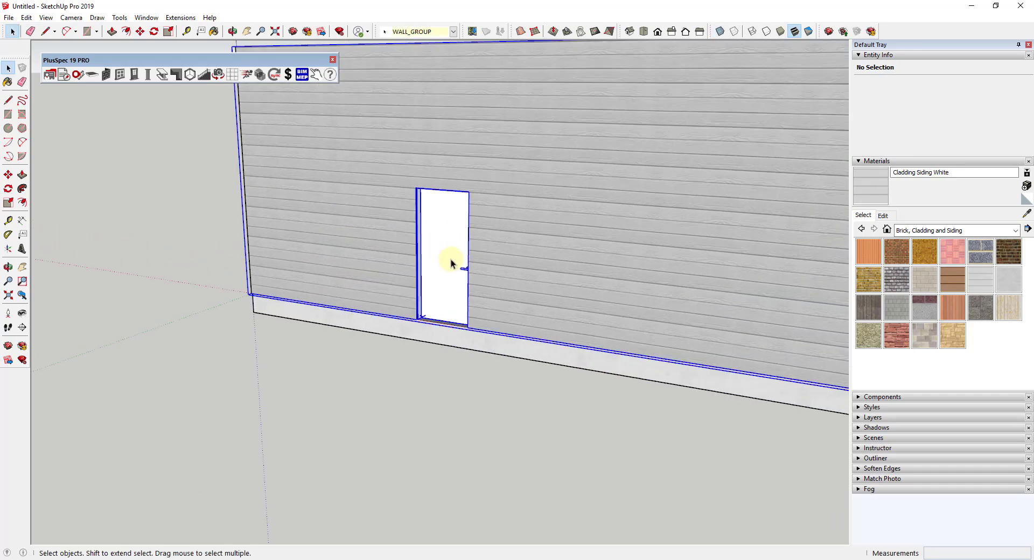
{"action": "scroll", "coordinate": [440, 262], "scroll_direction": "up", "scroll_amount": 3}
{"action": "middle_click_drag", "start_coordinate": [440, 262], "coordinate": [203, 293]}
{"action": "middle_click_drag", "start_coordinate": [203, 248], "coordinate": [596, 233]}
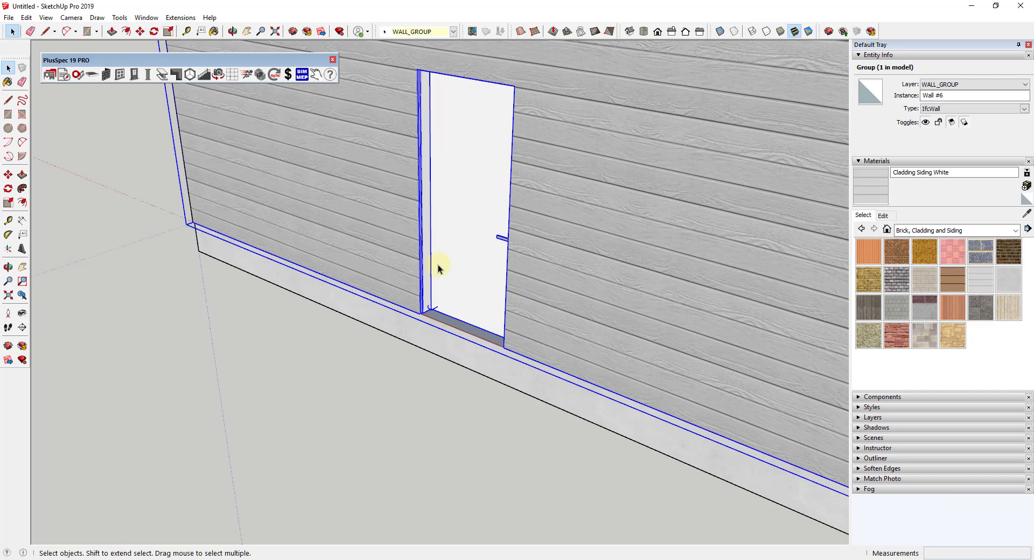
{"action": "scroll", "coordinate": [545, 170], "scroll_direction": "down", "scroll_amount": 6}
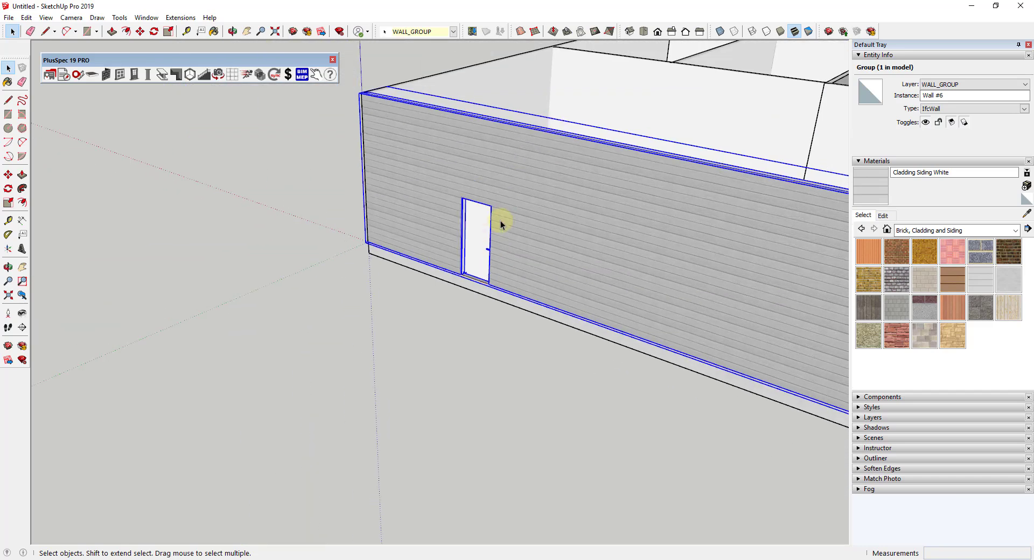
{"action": "middle_click_drag", "start_coordinate": [646, 286], "coordinate": [397, 270]}
{"action": "scroll", "coordinate": [334, 234], "scroll_direction": "down", "scroll_amount": 3}
{"action": "middle_click_drag", "start_coordinate": [334, 233], "coordinate": [339, 165]}
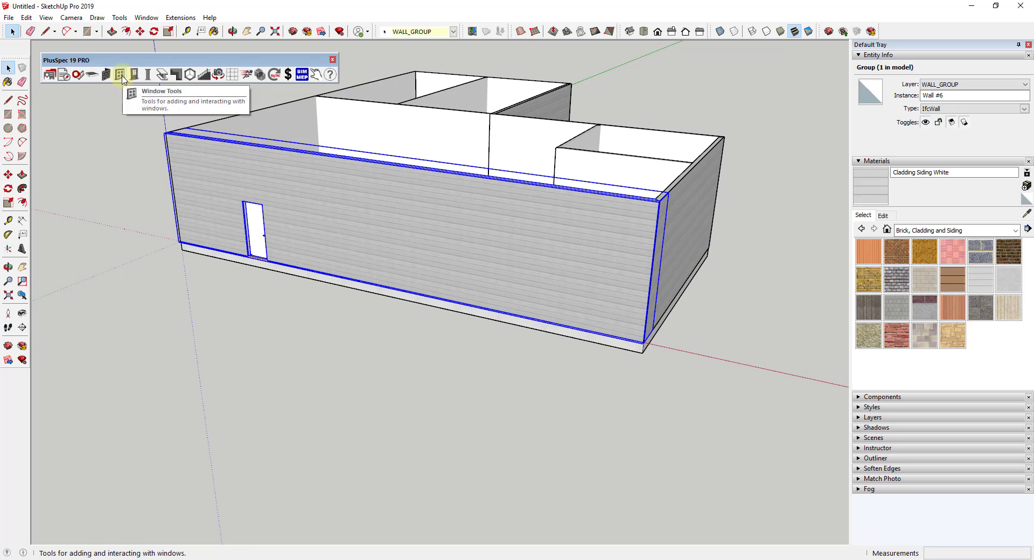
Step: Start the Window Tool on the front wall and choose the double bi-folding window type
{"action": "left_click", "coordinate": [122, 78]}
{"action": "left_click", "coordinate": [25, 32]}
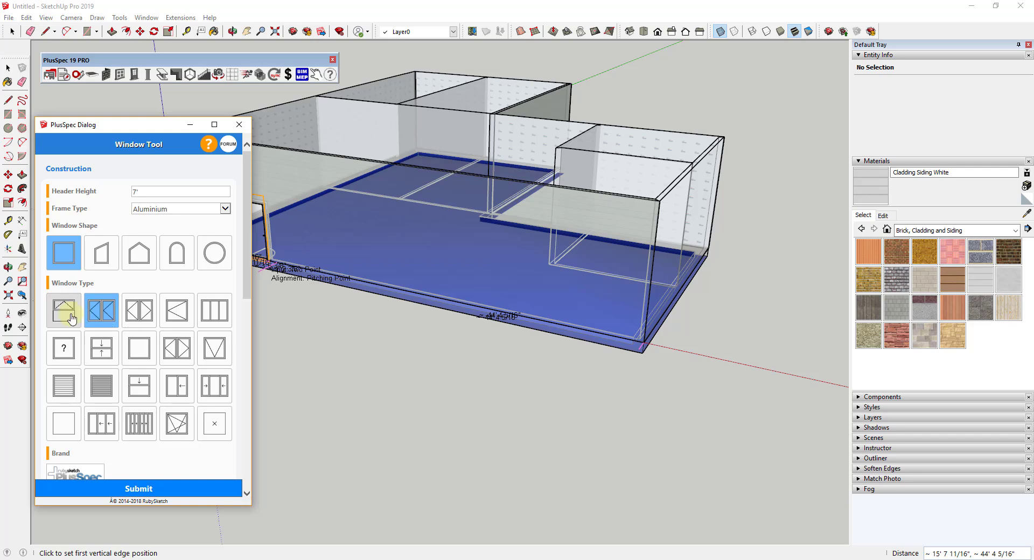
{"action": "left_click", "coordinate": [145, 319]}
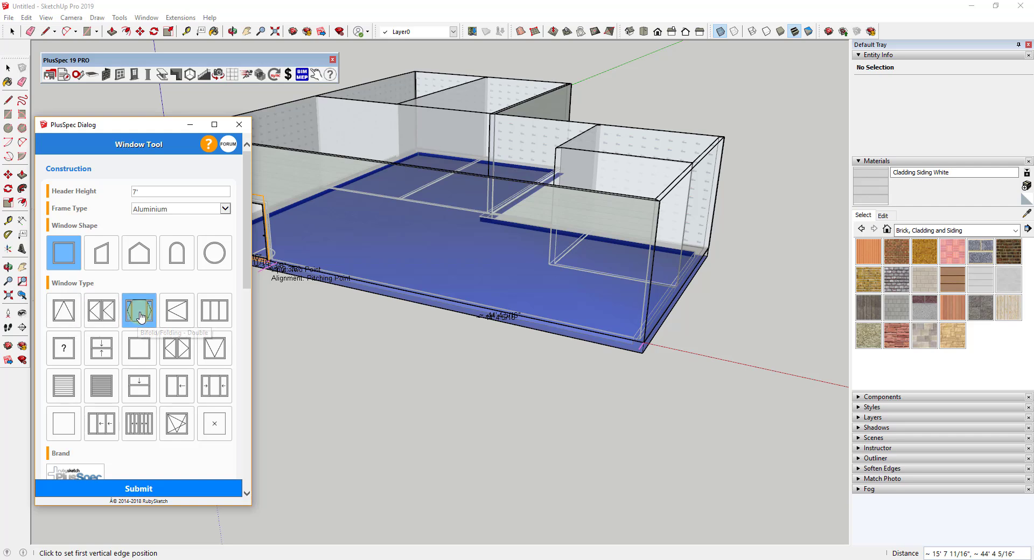
Step: Place a bi-folding window about 6' 6" wide in the front wall, toward the end opposite the door
{"action": "left_click", "coordinate": [488, 311]}
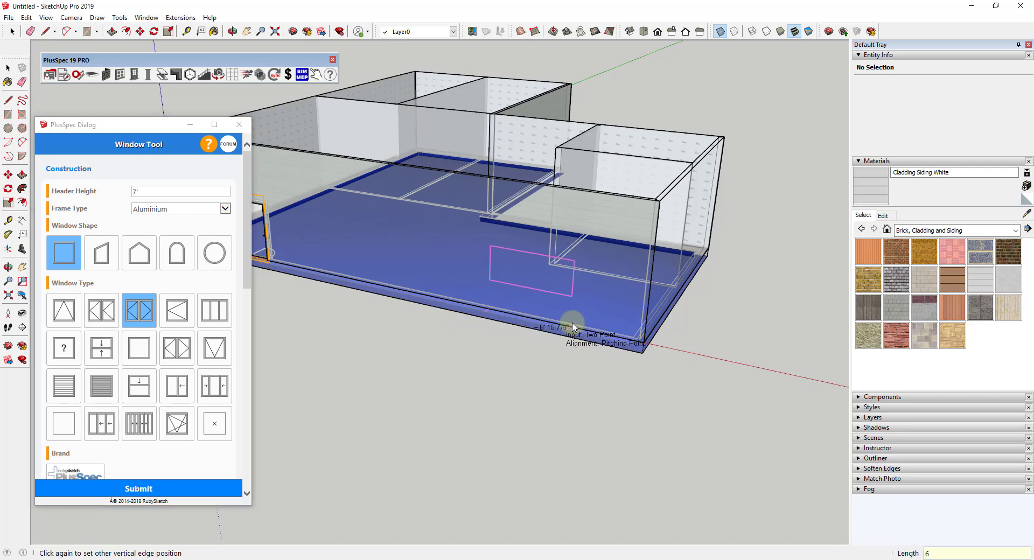
{"action": "left_click", "coordinate": [580, 299]}
{"action": "scroll", "coordinate": [457, 247], "scroll_direction": "up", "scroll_amount": 3}
{"action": "middle_click_drag", "start_coordinate": [457, 247], "coordinate": [533, 196]}
{"action": "scroll", "coordinate": [533, 197], "scroll_direction": "up", "scroll_amount": 1}
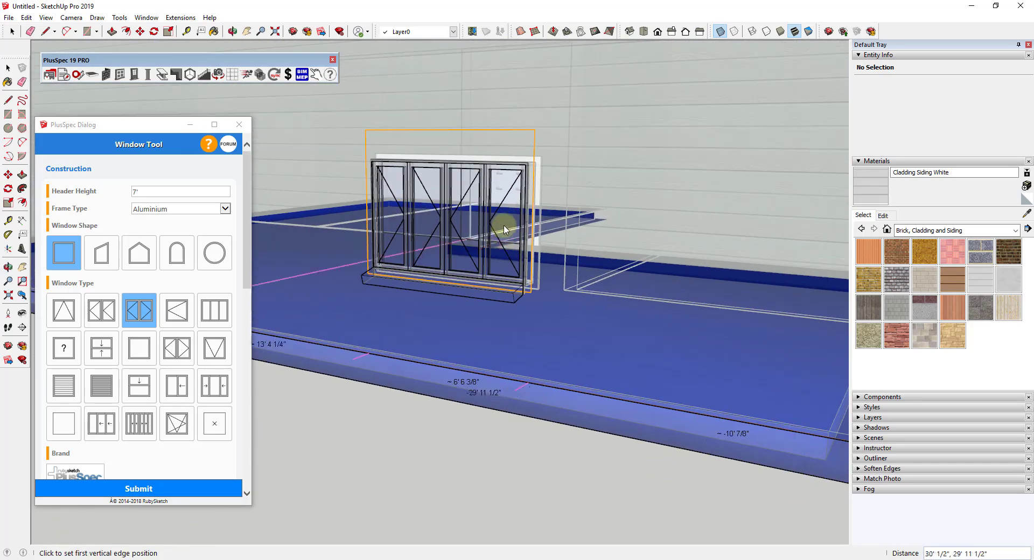
{"action": "left_click", "coordinate": [429, 464]}
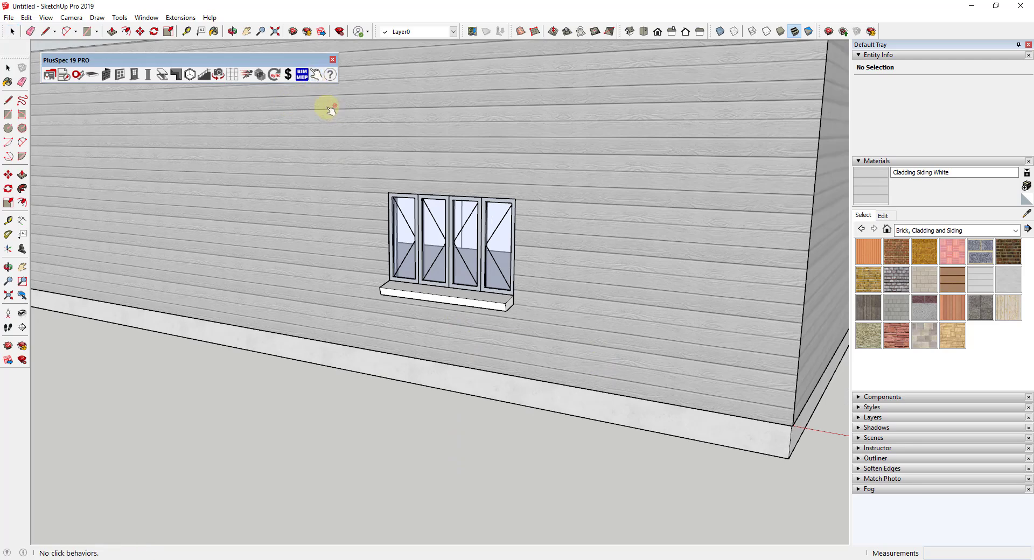
Step: Use the interaction tool to fold the window's panels open, closed and open again
{"action": "left_click", "coordinate": [449, 261]}
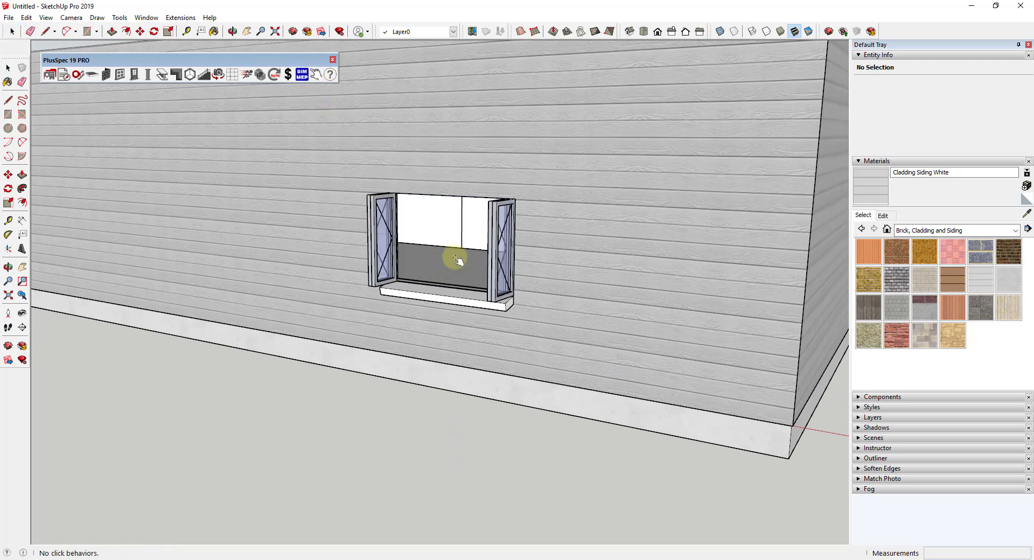
{"action": "left_click", "coordinate": [473, 250]}
{"action": "left_click", "coordinate": [467, 253]}
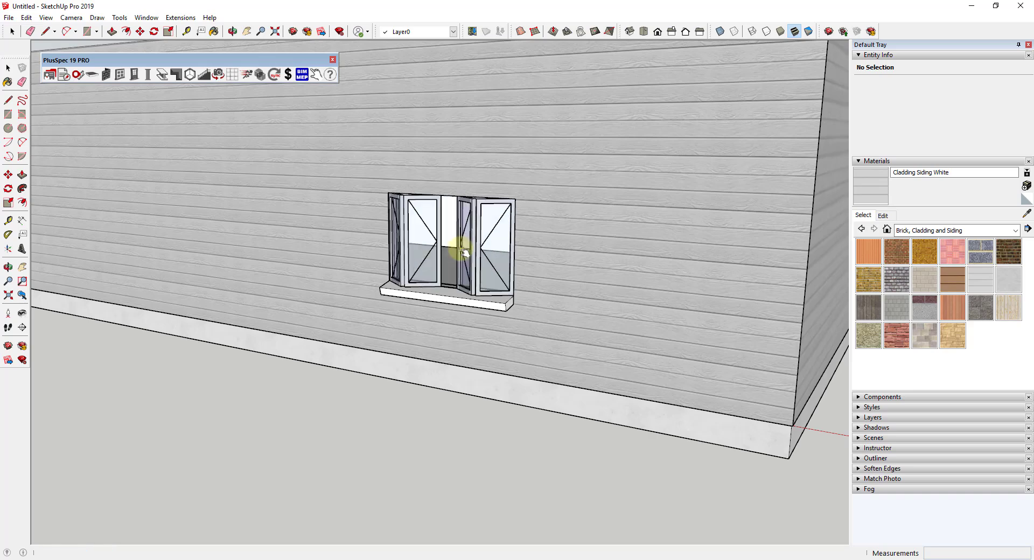
Step: Fold the window's panels closed and operate the front door with the interaction tool
{"action": "middle_click_drag", "start_coordinate": [462, 248], "coordinate": [532, 310]}
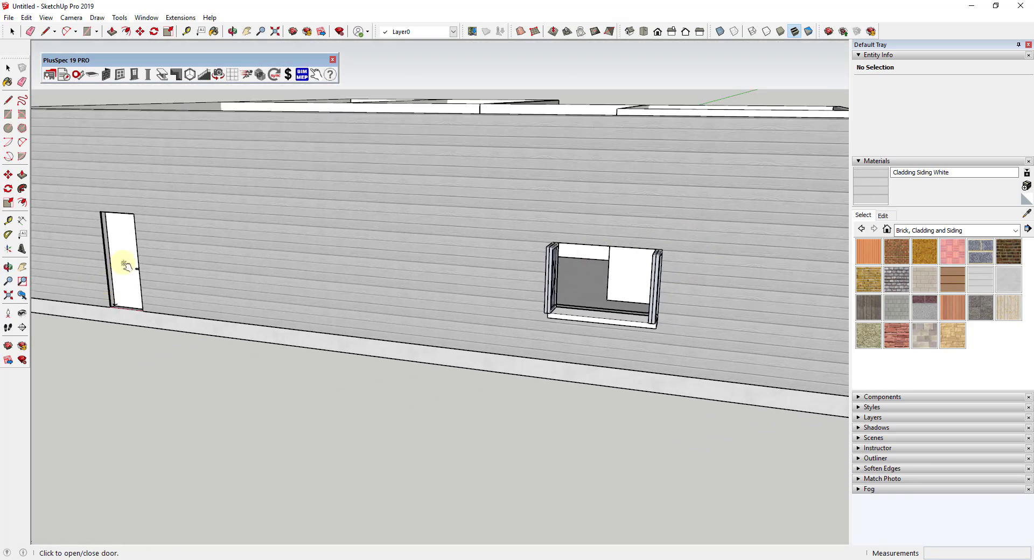
{"action": "middle_click_drag", "start_coordinate": [128, 262], "coordinate": [416, 247]}
{"action": "scroll", "coordinate": [496, 227], "scroll_direction": "up", "scroll_amount": 5}
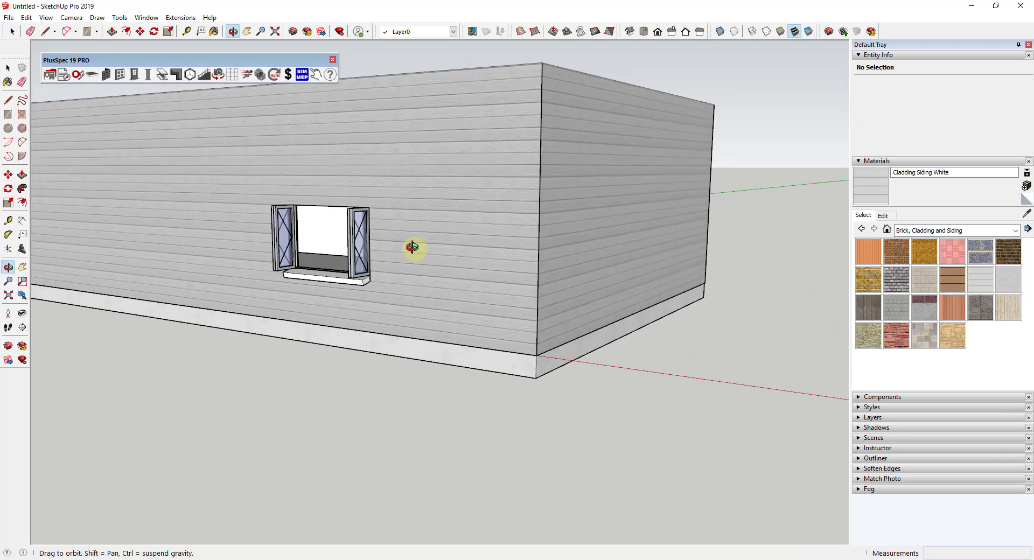
{"action": "scroll", "coordinate": [326, 234], "scroll_direction": "up", "scroll_amount": 3}
{"action": "left_click", "coordinate": [357, 239]}
{"action": "scroll", "coordinate": [357, 238], "scroll_direction": "down", "scroll_amount": 3}
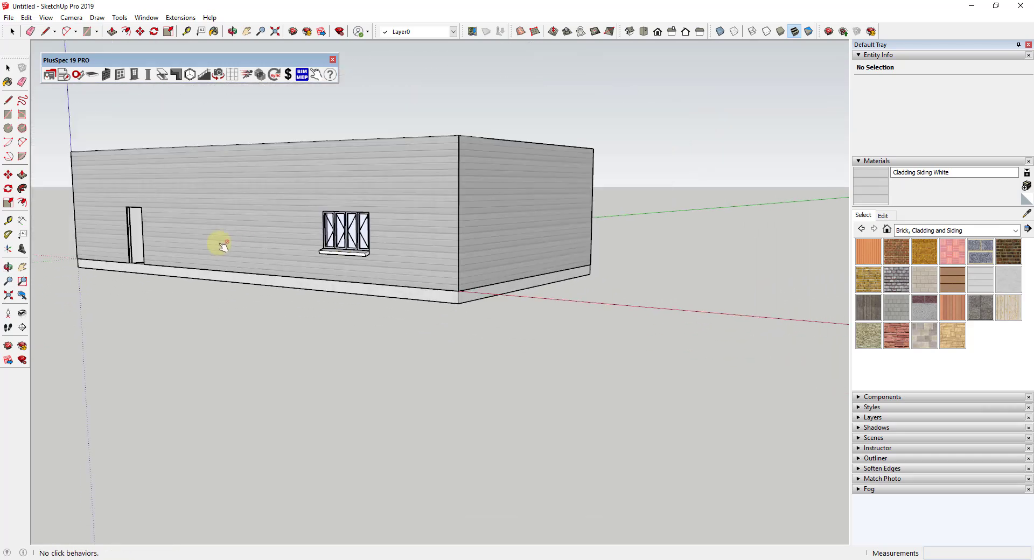
{"action": "left_click", "coordinate": [137, 233]}
{"action": "middle_click_drag", "start_coordinate": [340, 231], "coordinate": [477, 290]}
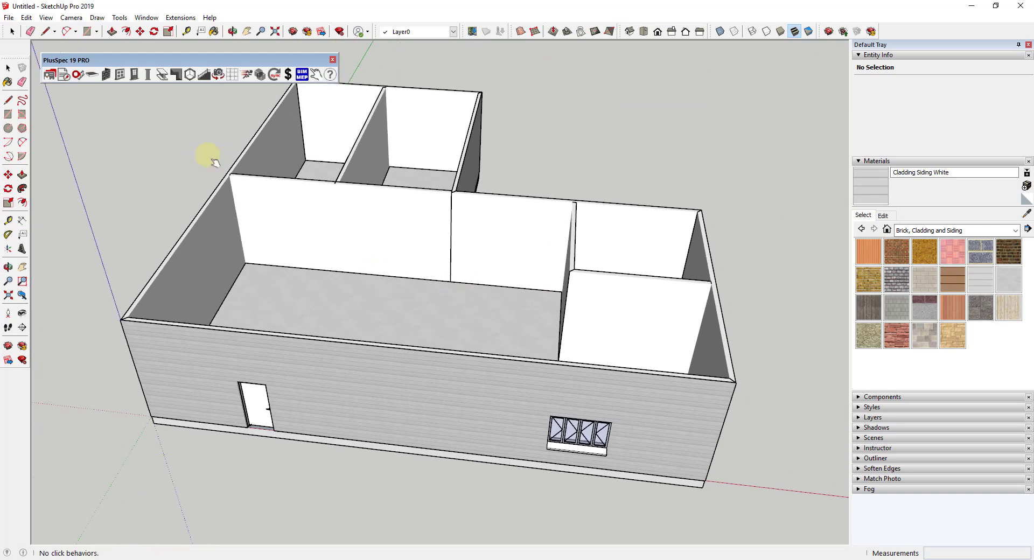
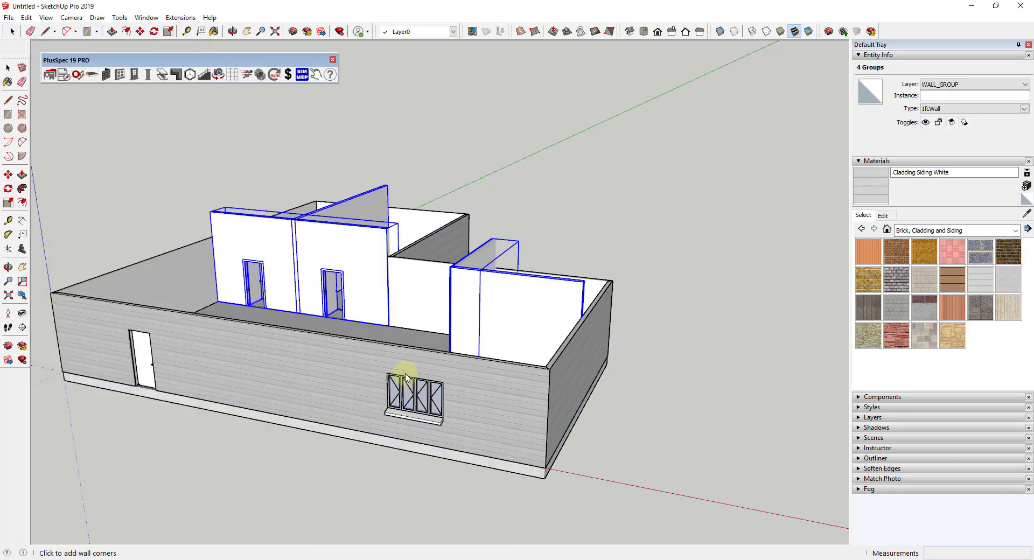
Step: Select the front exterior wall and extend the selection to all walls connected to it
{"action": "middle_click_drag", "start_coordinate": [402, 370], "coordinate": [547, 374]}
{"action": "left_click", "coordinate": [548, 376]}
{"action": "middle_click_drag", "start_coordinate": [702, 381], "coordinate": [588, 369]}
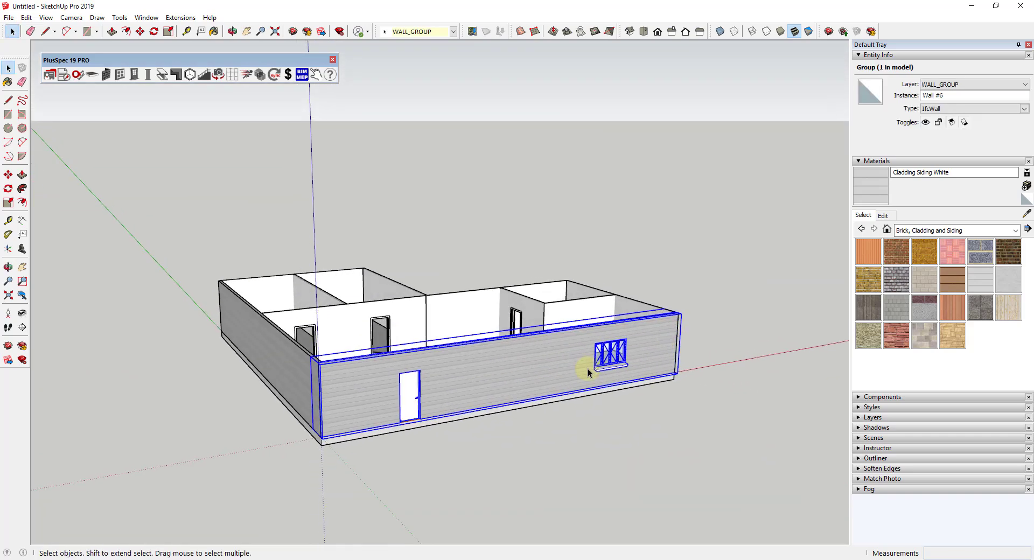
{"action": "right_click", "coordinate": [494, 368]}
{"action": "mouse_move", "coordinate": [539, 338]}
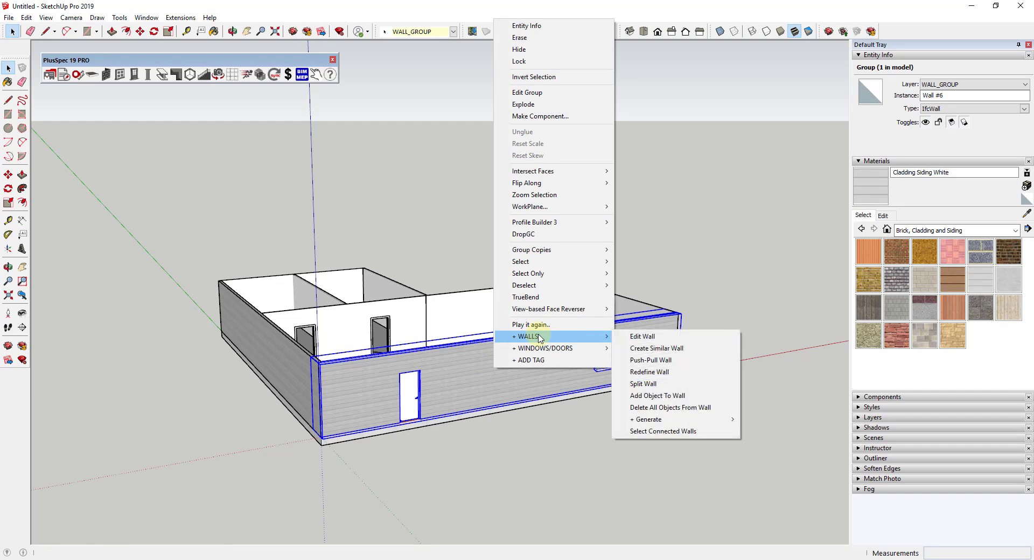
{"action": "left_click", "coordinate": [654, 431]}
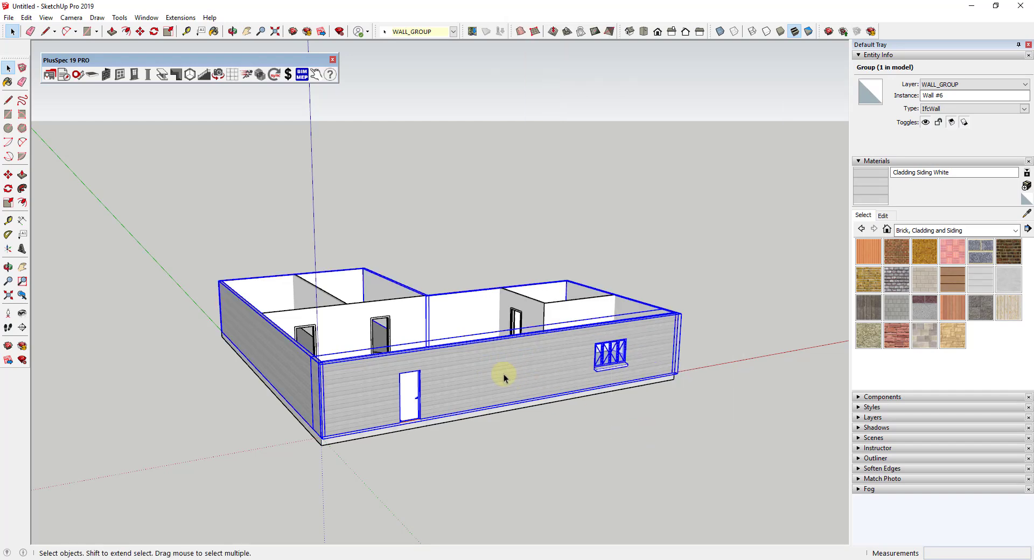
Step: Generate a roof from the selected connected walls to bring up the Hip Roof Tool settings
{"action": "right_click", "coordinate": [474, 374]}
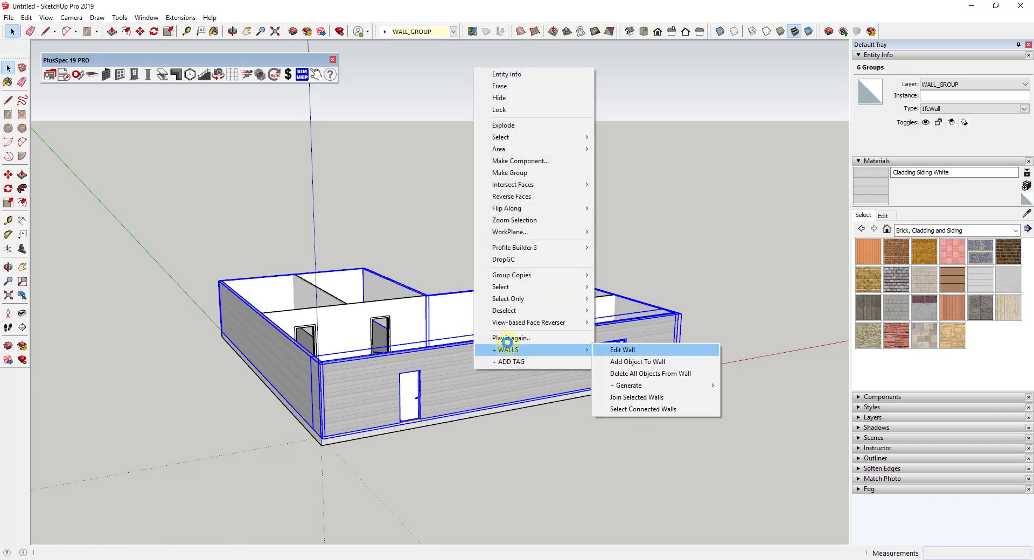
{"action": "mouse_move", "coordinate": [514, 351]}
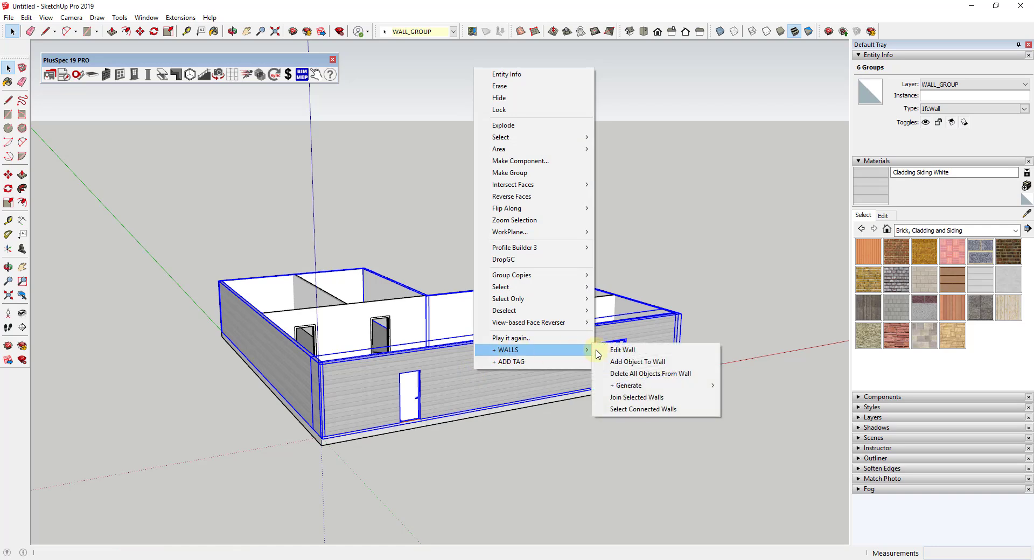
{"action": "mouse_move", "coordinate": [631, 386]}
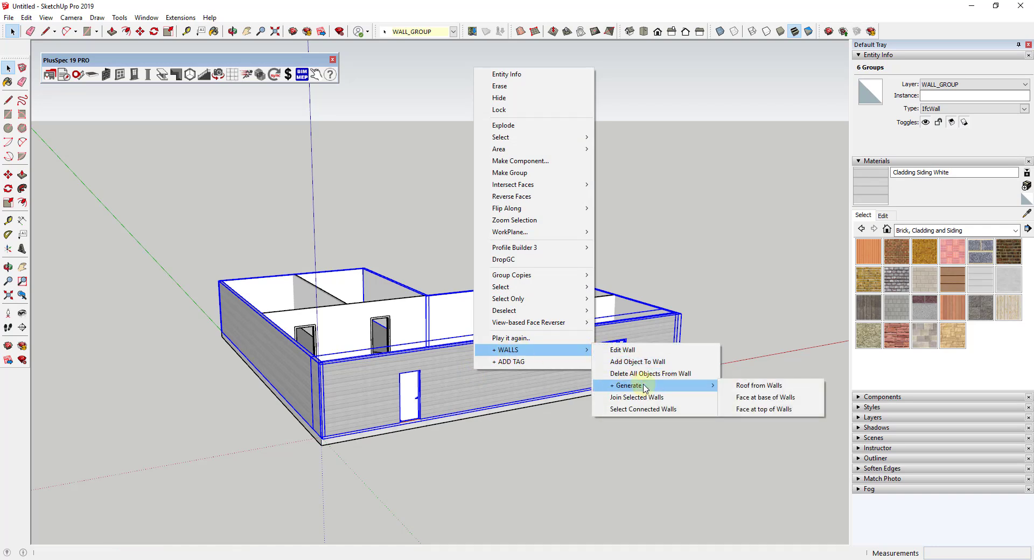
{"action": "left_click", "coordinate": [754, 386]}
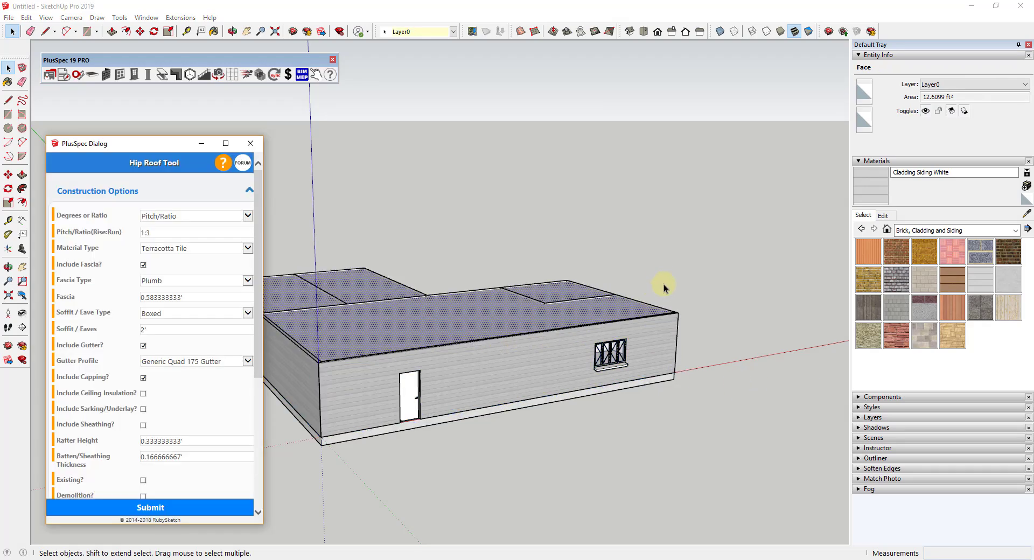
{"action": "middle_click_drag", "start_coordinate": [646, 286], "coordinate": [452, 339]}
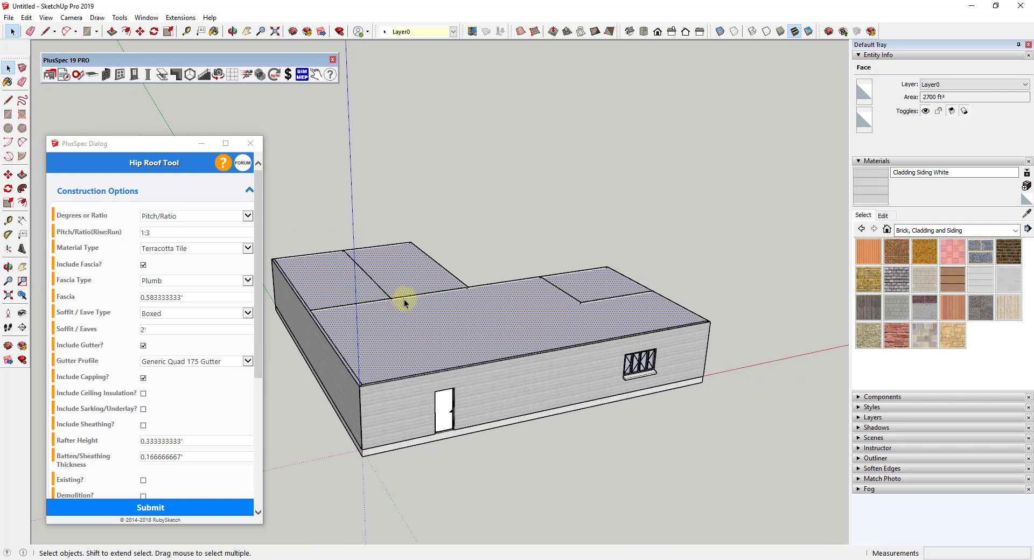
Step: Choose Terracotta Tile as the hip roof's material type and Boral 1-Piece Claymax Black as its roofing finish
{"action": "left_click", "coordinate": [200, 249]}
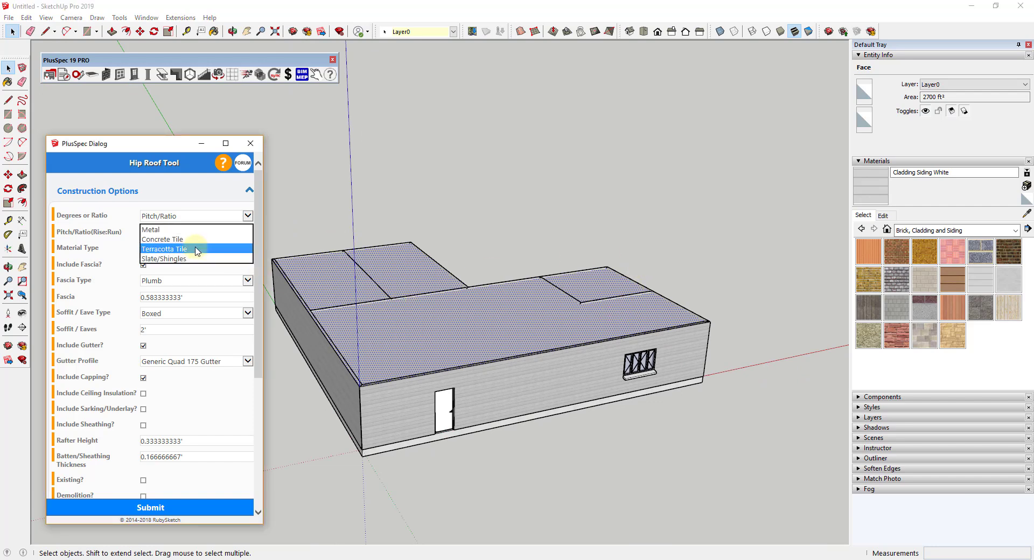
{"action": "left_click", "coordinate": [172, 251]}
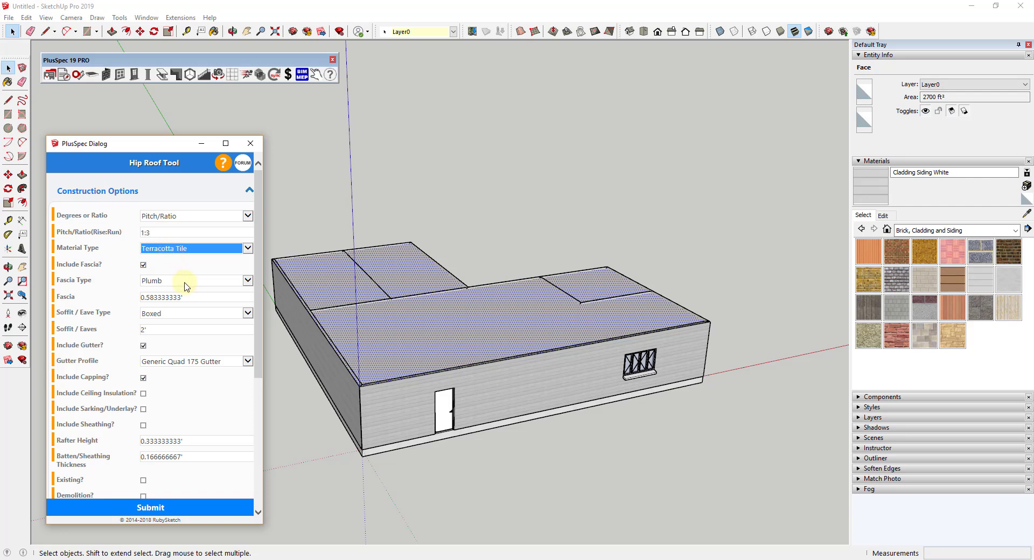
{"action": "scroll", "coordinate": [195, 331], "scroll_direction": "down", "scroll_amount": 2}
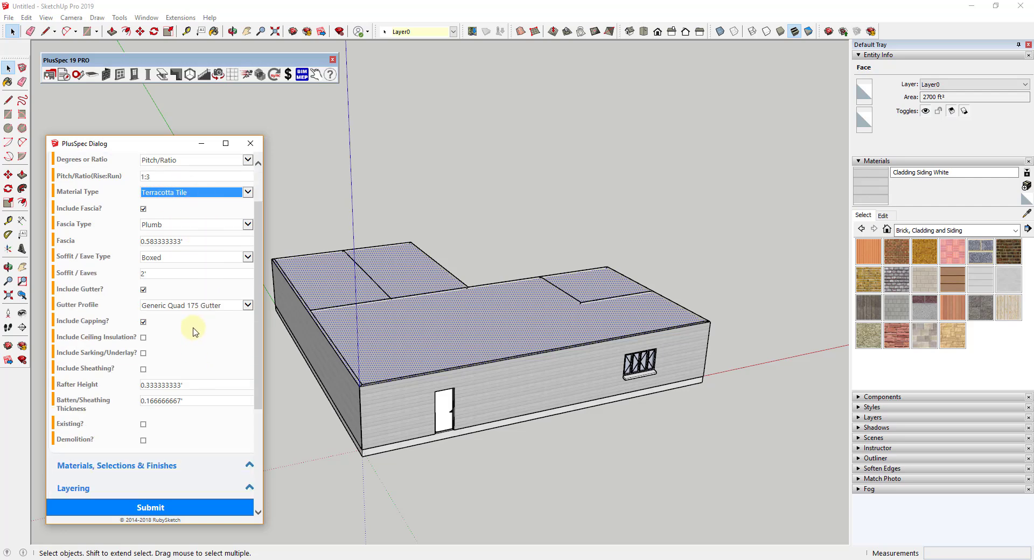
{"action": "scroll", "coordinate": [191, 324], "scroll_direction": "down", "scroll_amount": 2}
{"action": "left_click", "coordinate": [138, 412]}
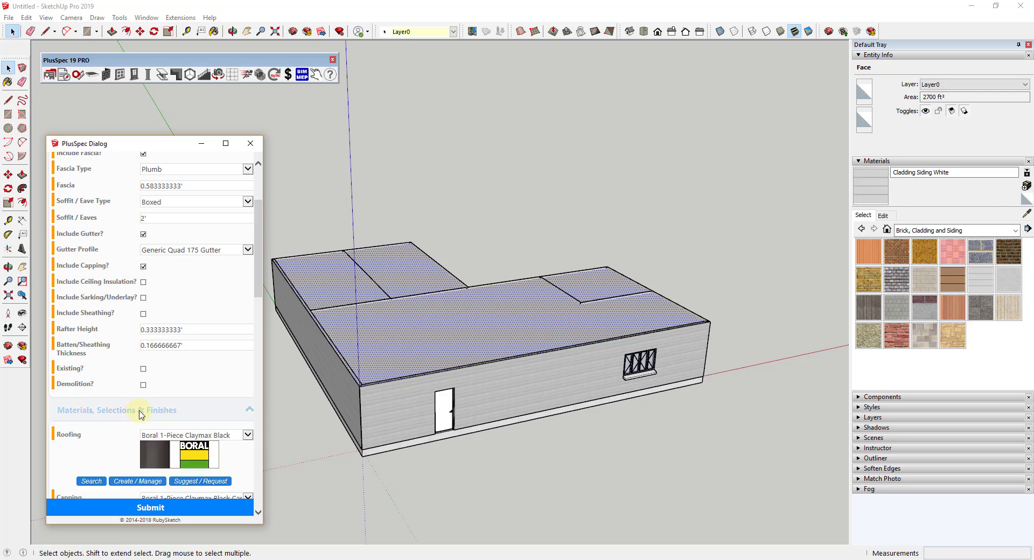
{"action": "scroll", "coordinate": [142, 407], "scroll_direction": "down", "scroll_amount": 8}
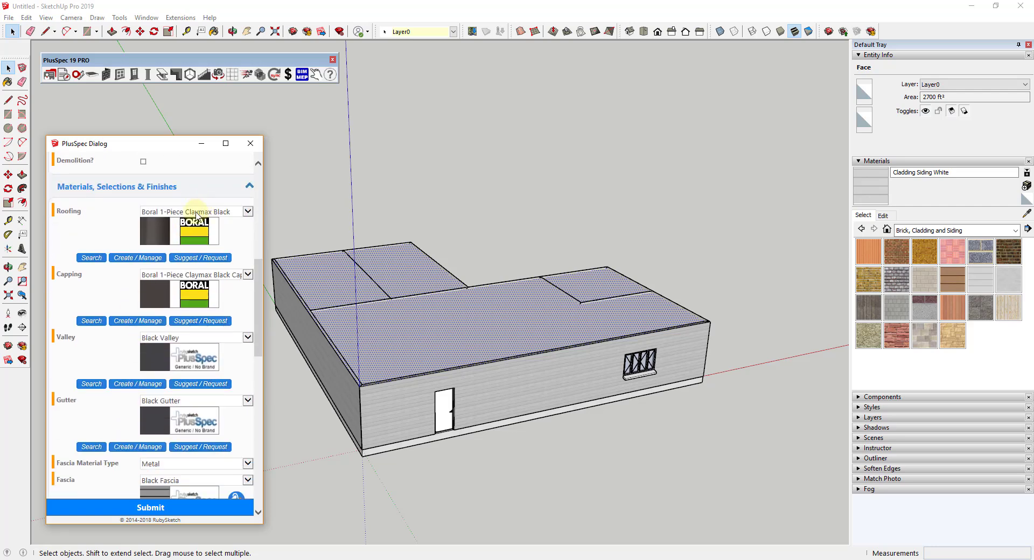
{"action": "left_click", "coordinate": [197, 214]}
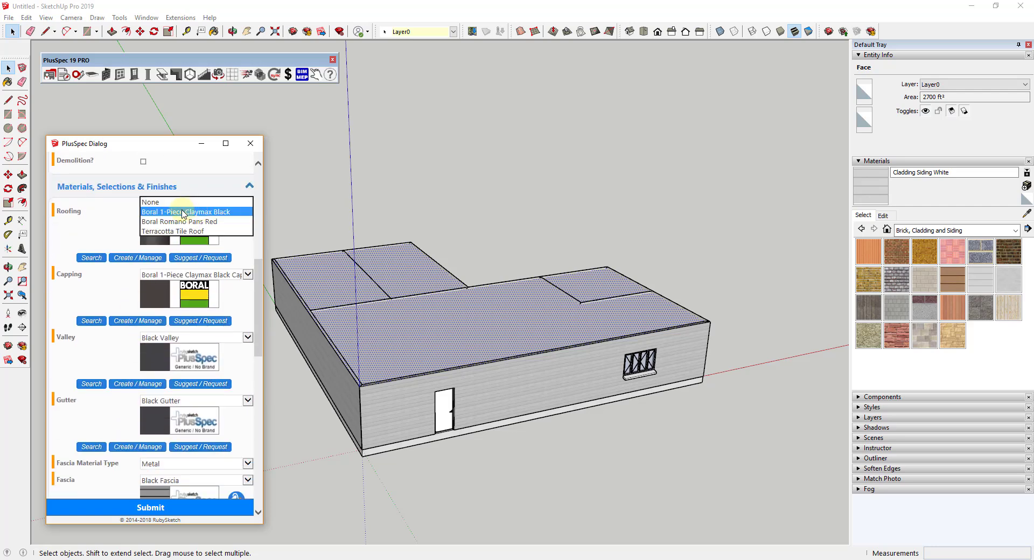
{"action": "left_click", "coordinate": [183, 213]}
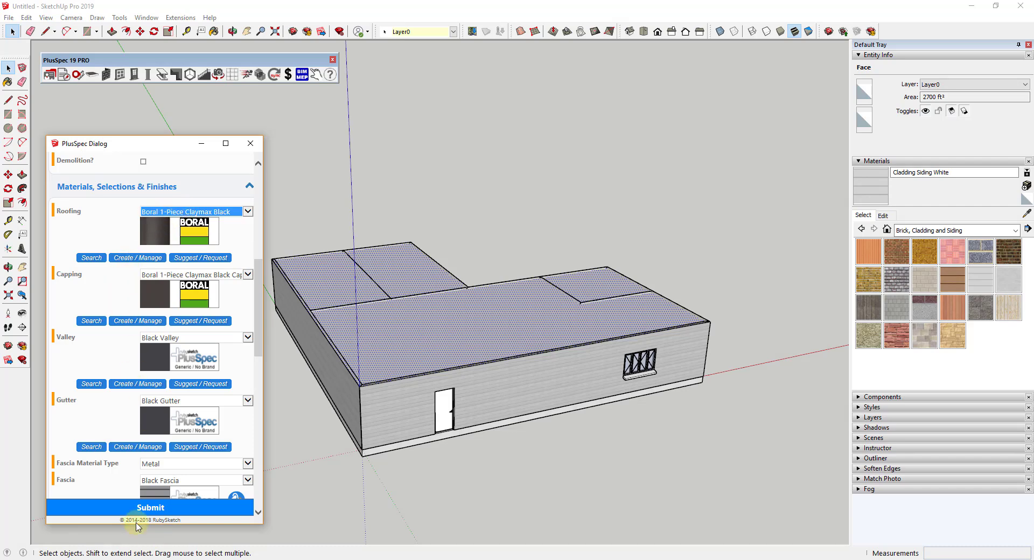
Step: Submit the hip roof settings and create the roof on the large face above the walls
{"action": "middle_click_drag", "start_coordinate": [492, 346], "coordinate": [434, 362]}
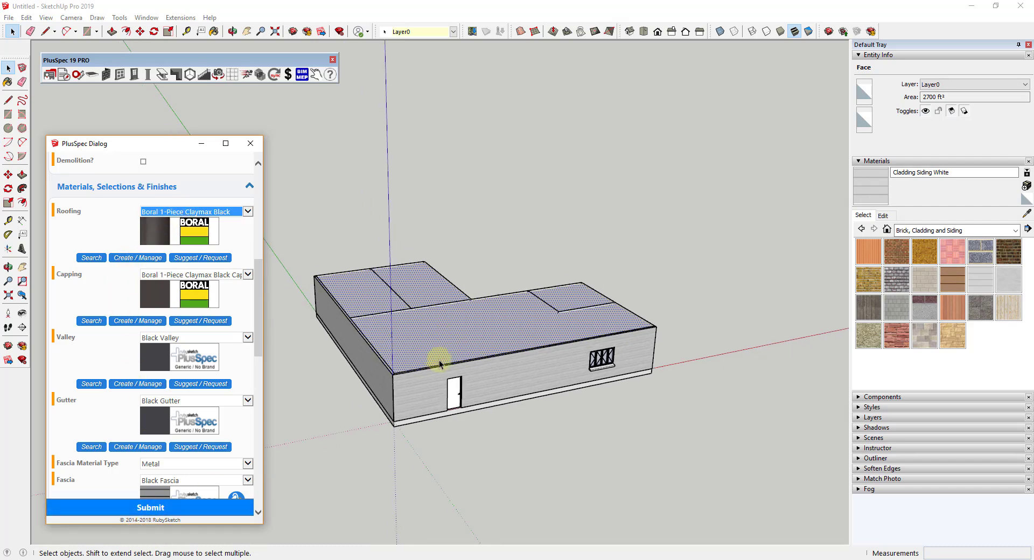
{"action": "left_click", "coordinate": [209, 509]}
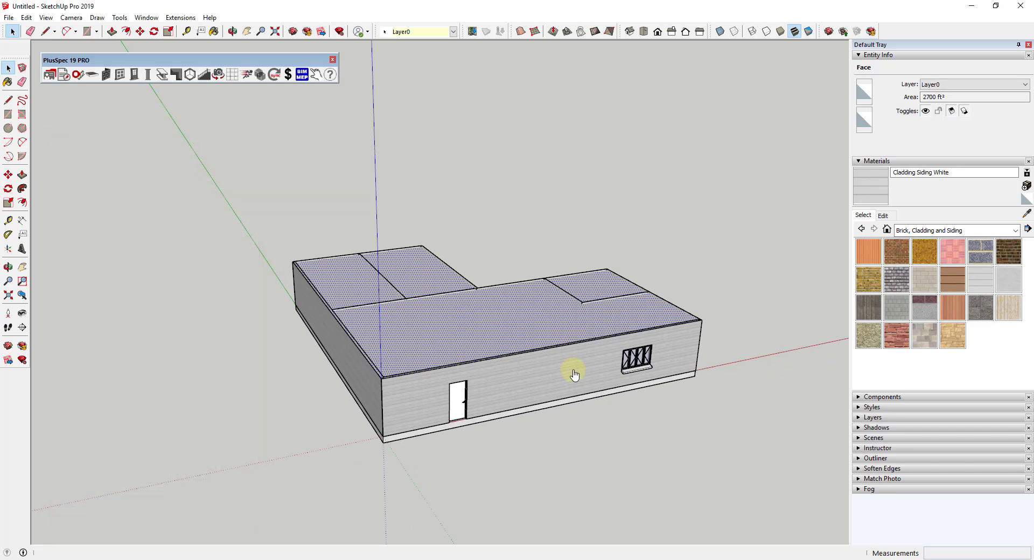
{"action": "left_click", "coordinate": [493, 317]}
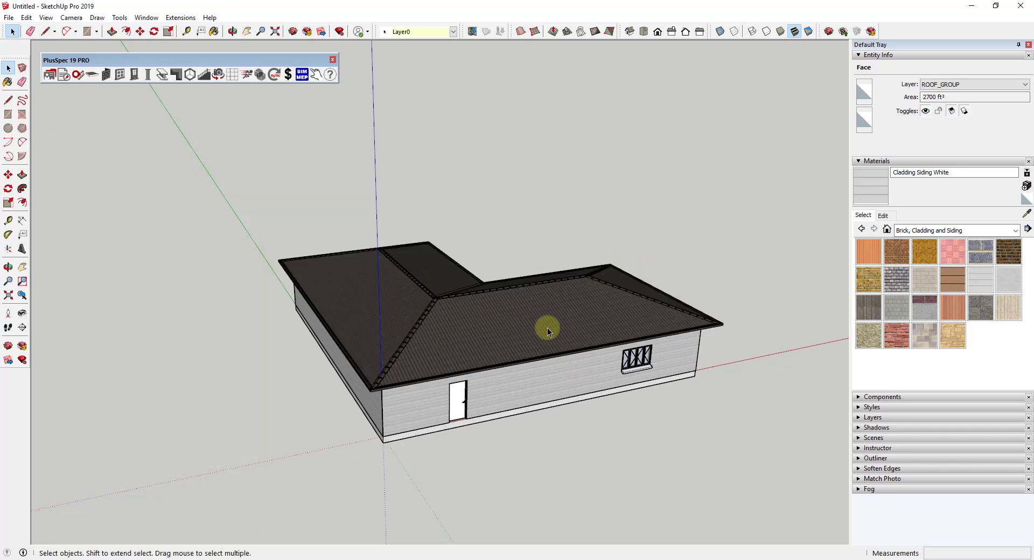
Step: Examine the finished hip roof, its ridges and its eaves from several sides of the house
{"action": "middle_click_drag", "start_coordinate": [589, 348], "coordinate": [102, 314]}
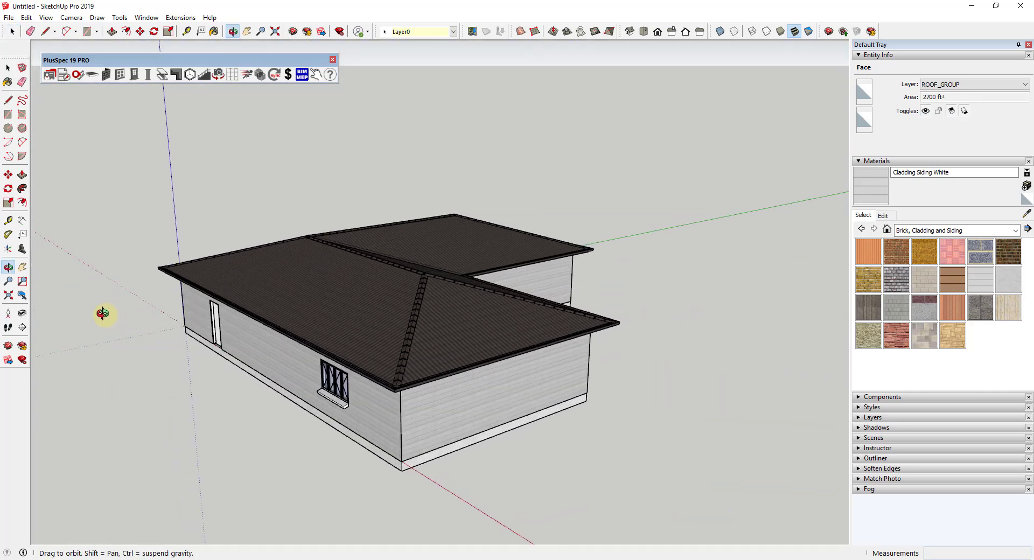
{"action": "scroll", "coordinate": [432, 306], "scroll_direction": "up", "scroll_amount": 5}
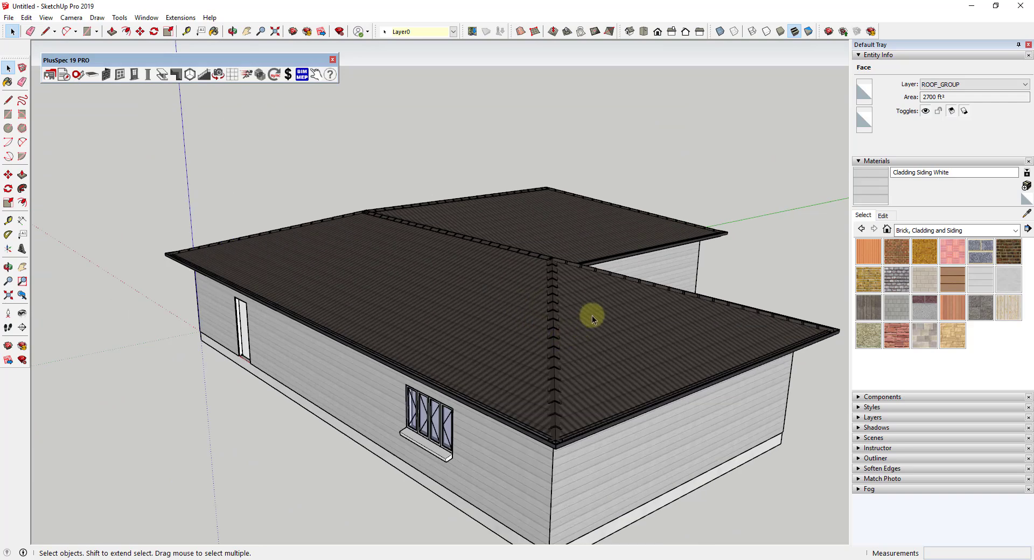
{"action": "scroll", "coordinate": [539, 296], "scroll_direction": "down", "scroll_amount": 3}
{"action": "middle_click_drag", "start_coordinate": [473, 293], "coordinate": [746, 289]}
{"action": "scroll", "coordinate": [713, 300], "scroll_direction": "up", "scroll_amount": 2}
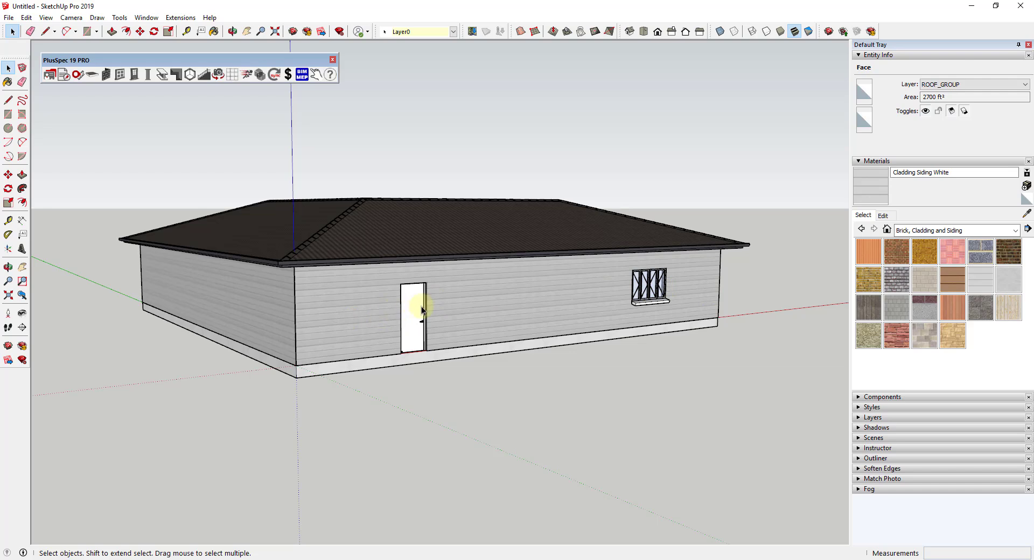
{"action": "middle_click_drag", "start_coordinate": [422, 306], "coordinate": [431, 326]}
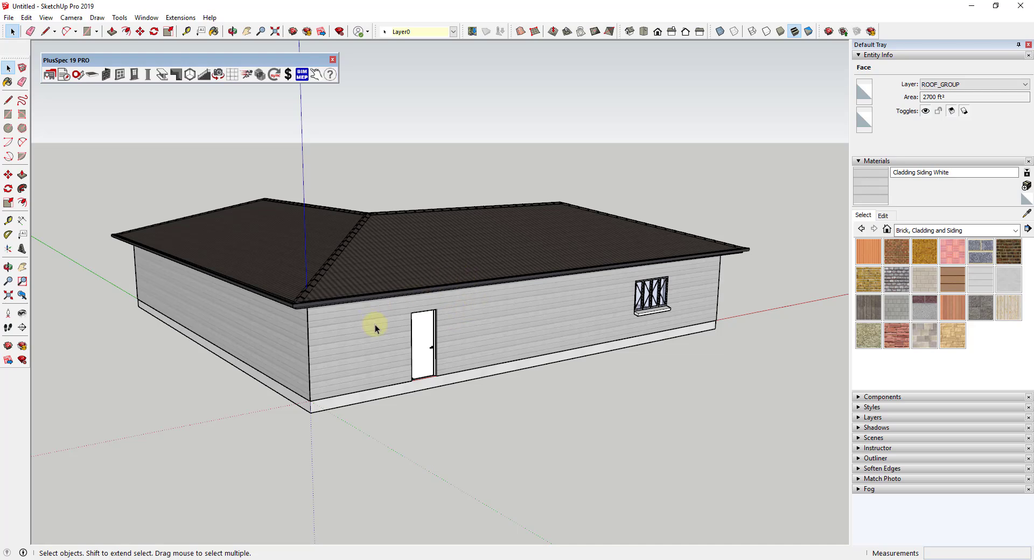
{"action": "middle_click_drag", "start_coordinate": [452, 339], "coordinate": [482, 411]}
{"action": "scroll", "coordinate": [560, 401], "scroll_direction": "up", "scroll_amount": 2}
{"action": "scroll", "coordinate": [558, 450], "scroll_direction": "up", "scroll_amount": 3}
{"action": "scroll", "coordinate": [487, 390], "scroll_direction": "down", "scroll_amount": 10}
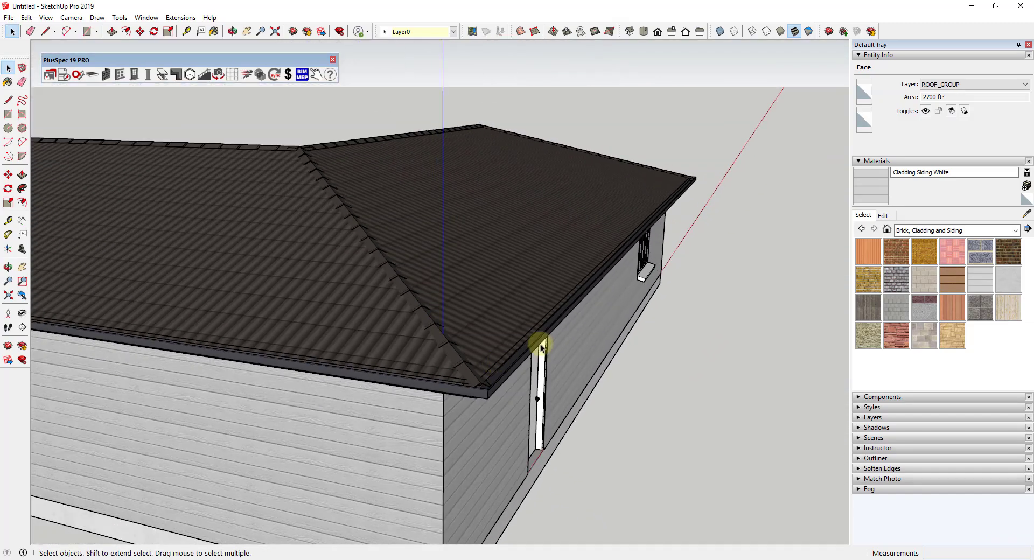
{"action": "middle_click_drag", "start_coordinate": [673, 354], "coordinate": [543, 350]}
{"action": "scroll", "coordinate": [555, 381], "scroll_direction": "up", "scroll_amount": 2}
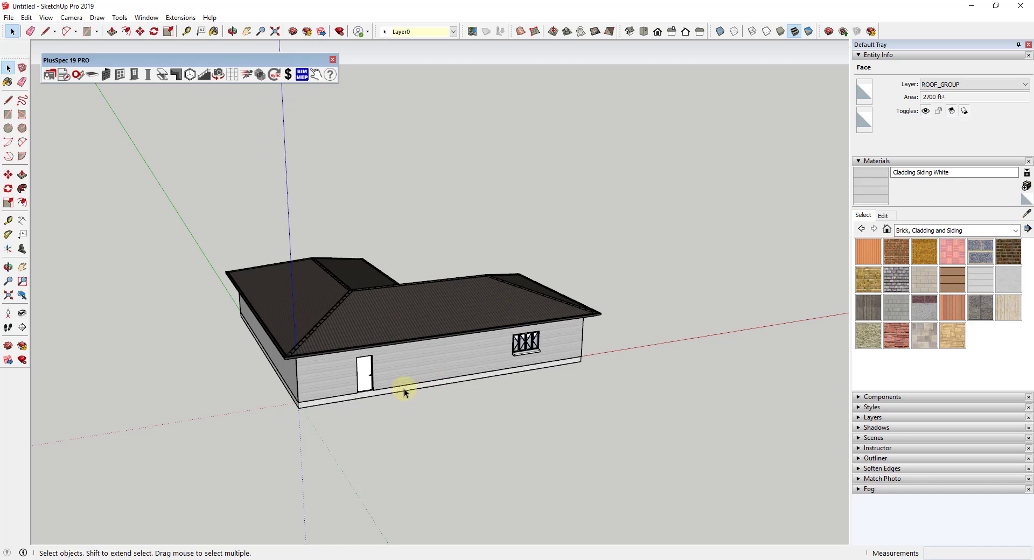
{"action": "scroll", "coordinate": [344, 380], "scroll_direction": "up", "scroll_amount": 5}
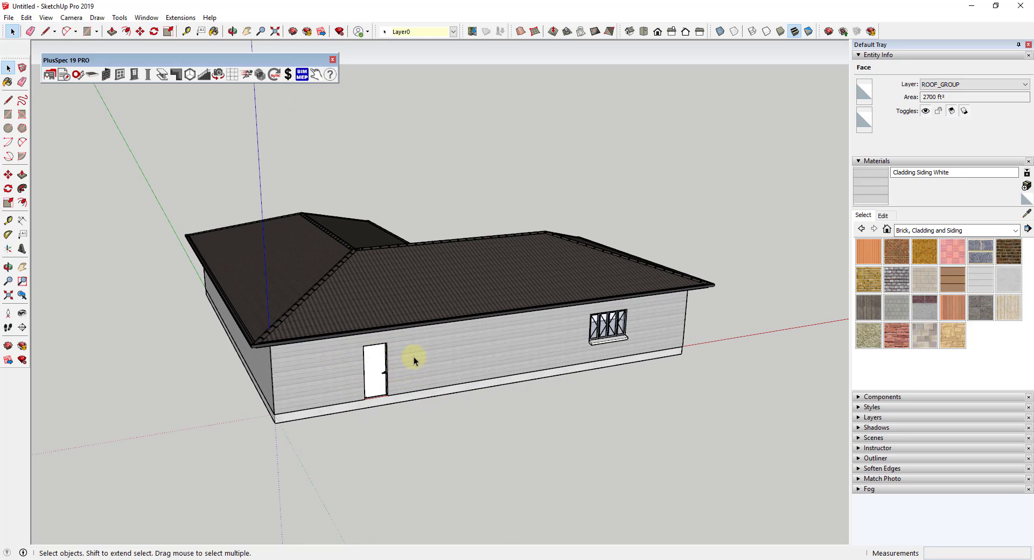
Step: Shift the PlusSpec toolbar slightly, start the Scene Tool and set its Scene/View Set to All
{"action": "left_click_drag", "start_coordinate": [262, 60], "coordinate": [269, 80]}
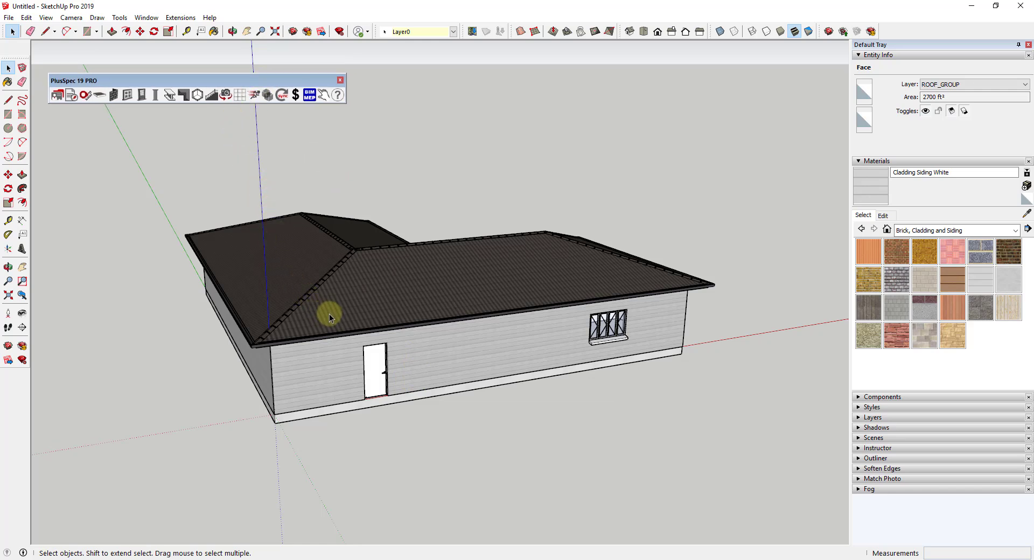
{"action": "left_click", "coordinate": [226, 97]}
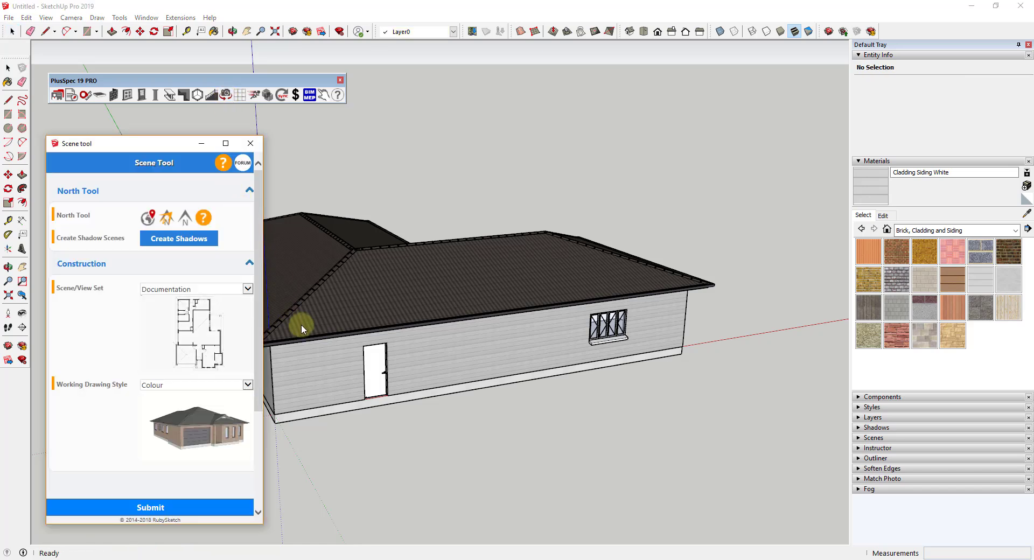
{"action": "left_click", "coordinate": [175, 291]}
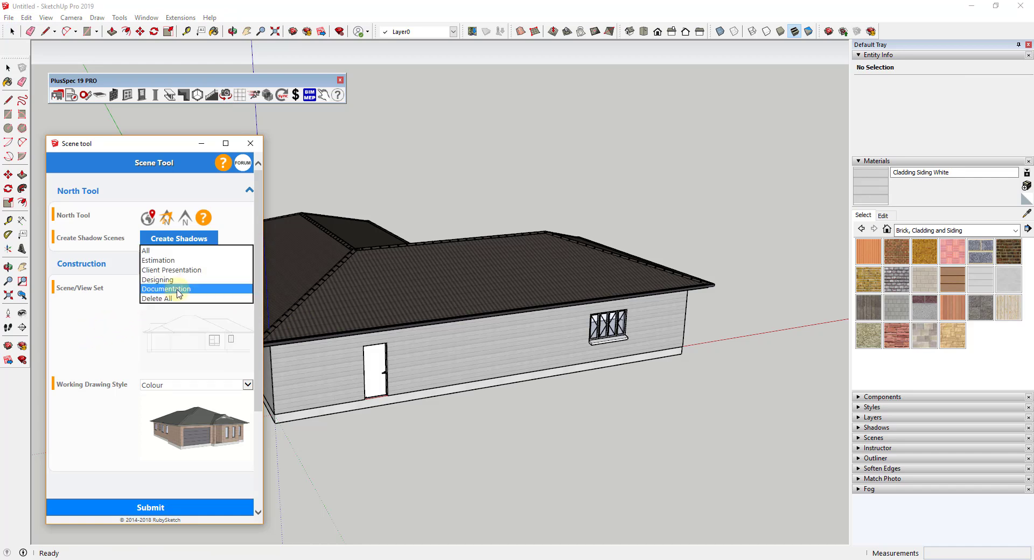
{"action": "left_click", "coordinate": [152, 243]}
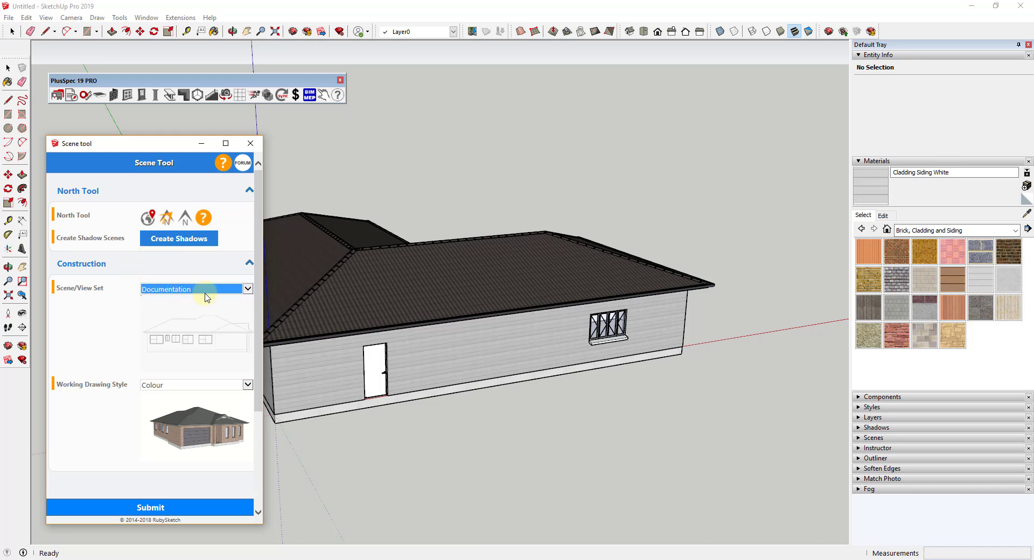
{"action": "scroll", "coordinate": [235, 293], "scroll_direction": "up", "scroll_amount": 1}
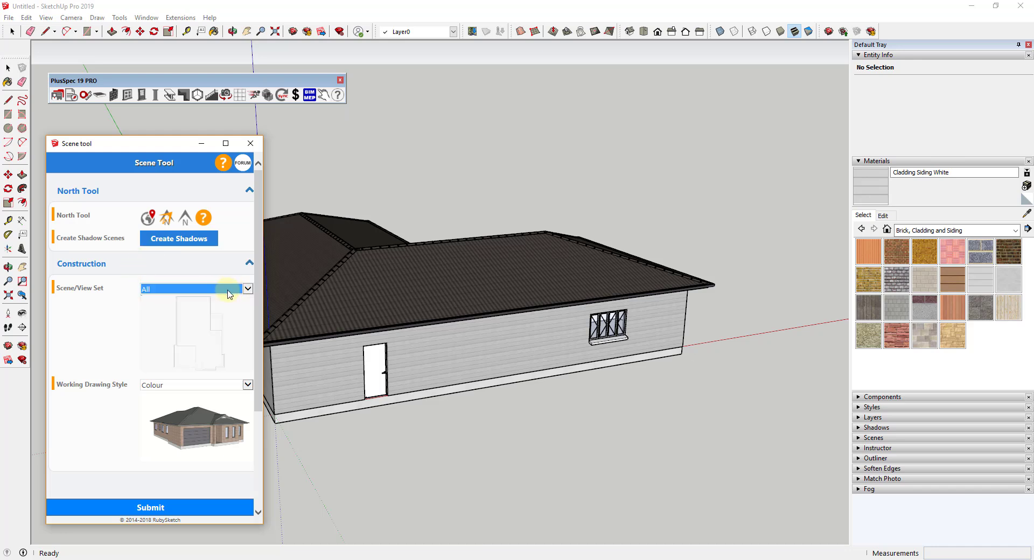
{"action": "left_click", "coordinate": [228, 293]}
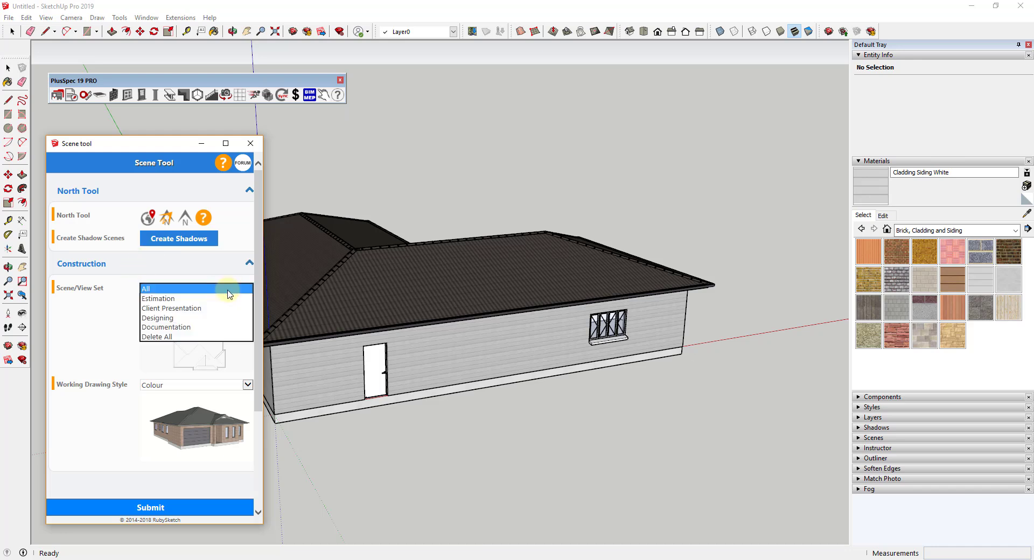
{"action": "left_click", "coordinate": [180, 289]}
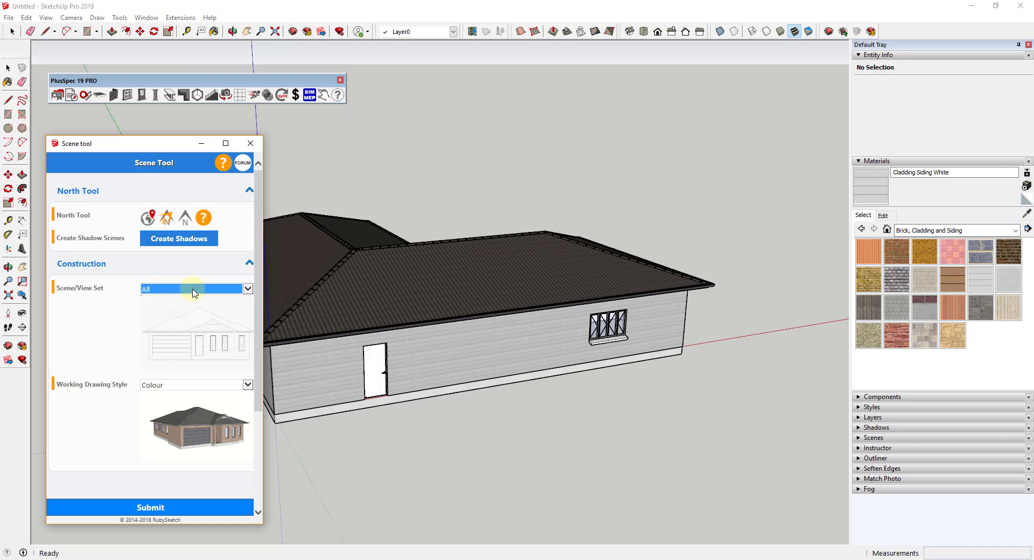
Step: Preview the Estimation and Documentation scene sets, and return the Scene/View Set to All
{"action": "left_click", "coordinate": [191, 290]}
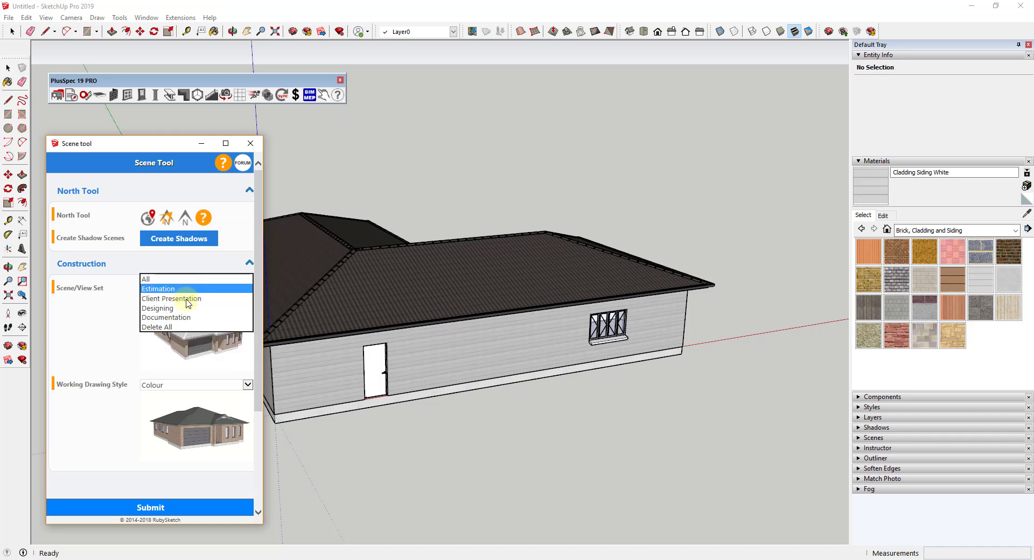
{"action": "left_click", "coordinate": [161, 288]}
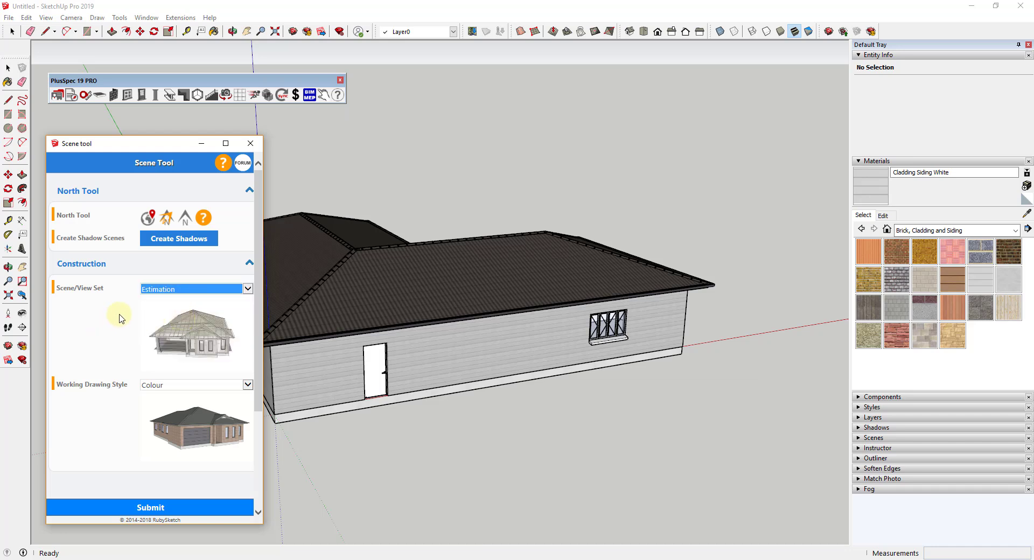
{"action": "scroll", "coordinate": [144, 291], "scroll_direction": "down", "scroll_amount": 3}
{"action": "left_click", "coordinate": [153, 289]}
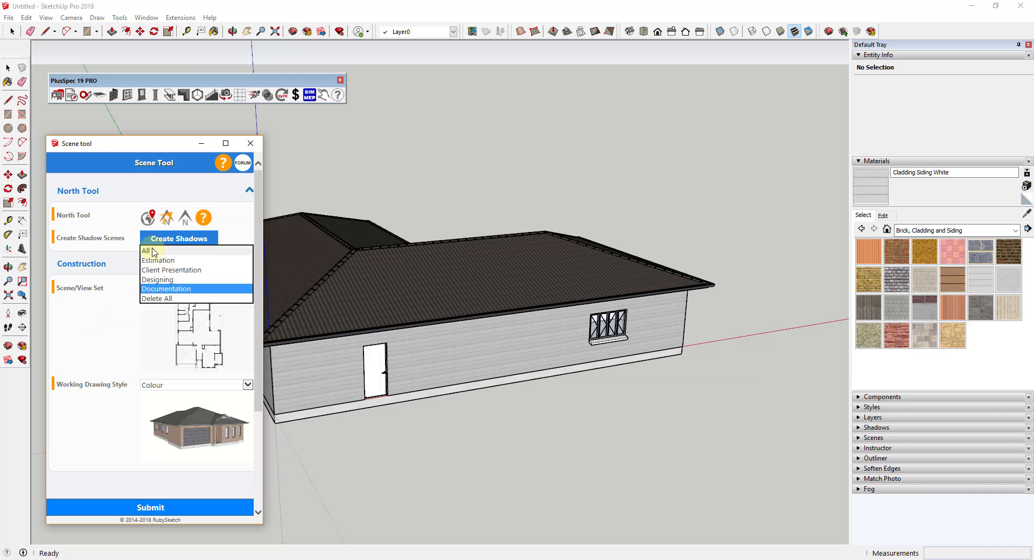
{"action": "left_click", "coordinate": [153, 193]}
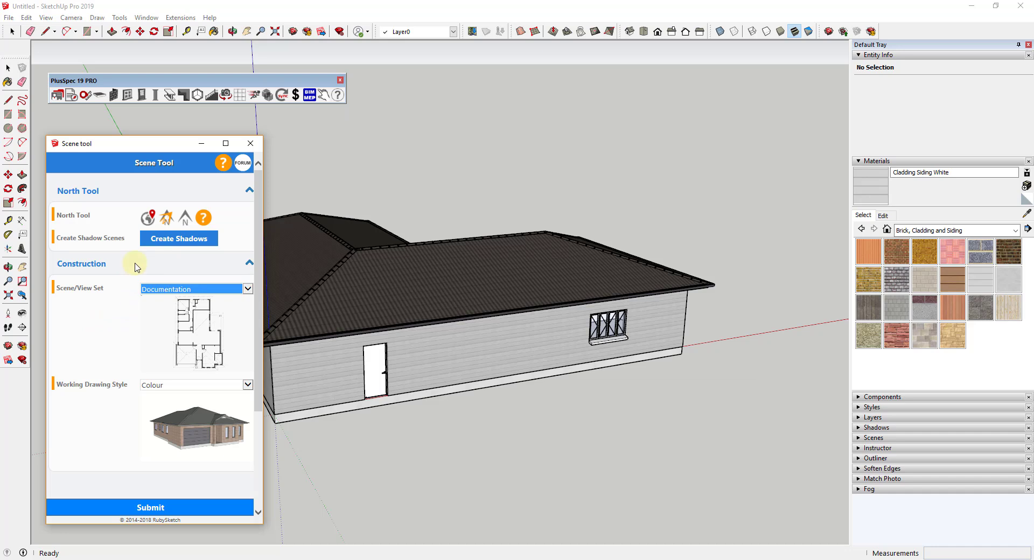
{"action": "key", "text": "Home"}
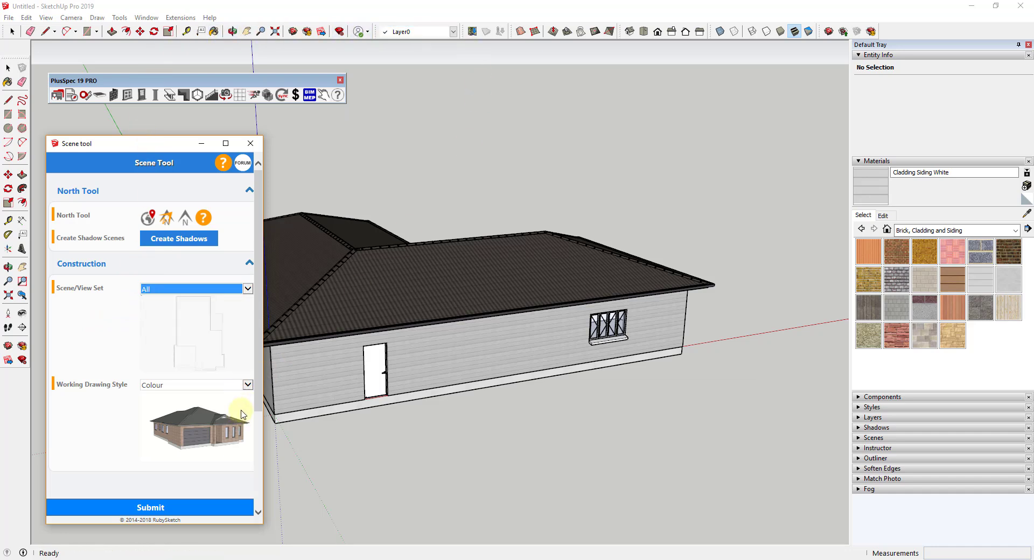
Step: Preview the Semi-Render working drawing style for the scenes
{"action": "left_click", "coordinate": [205, 385]}
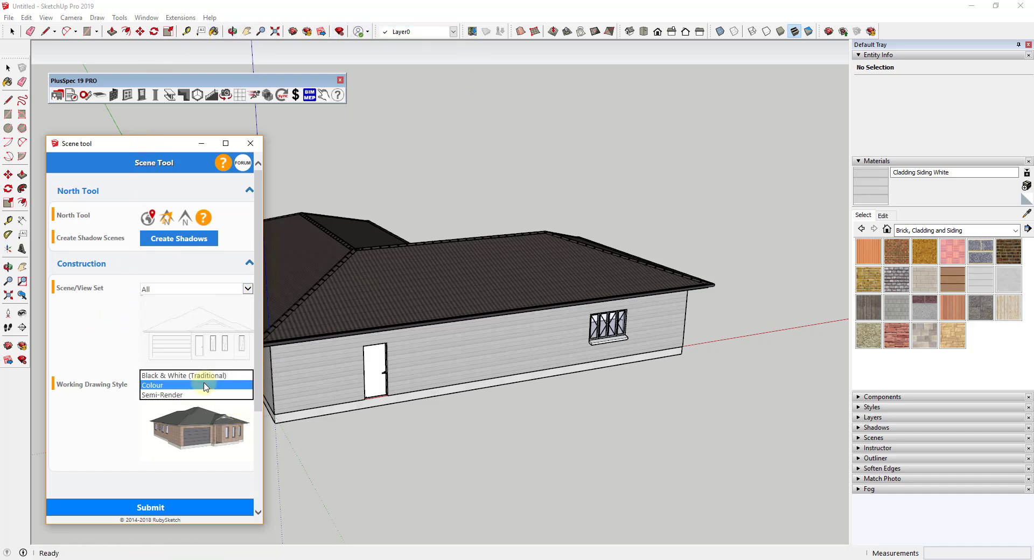
{"action": "left_click", "coordinate": [184, 386]}
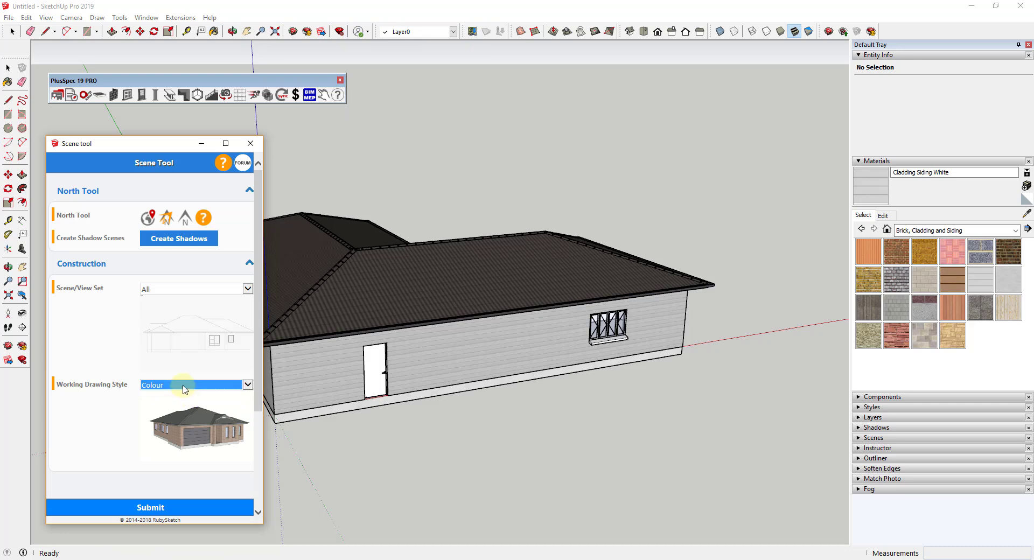
{"action": "key", "text": "Down"}
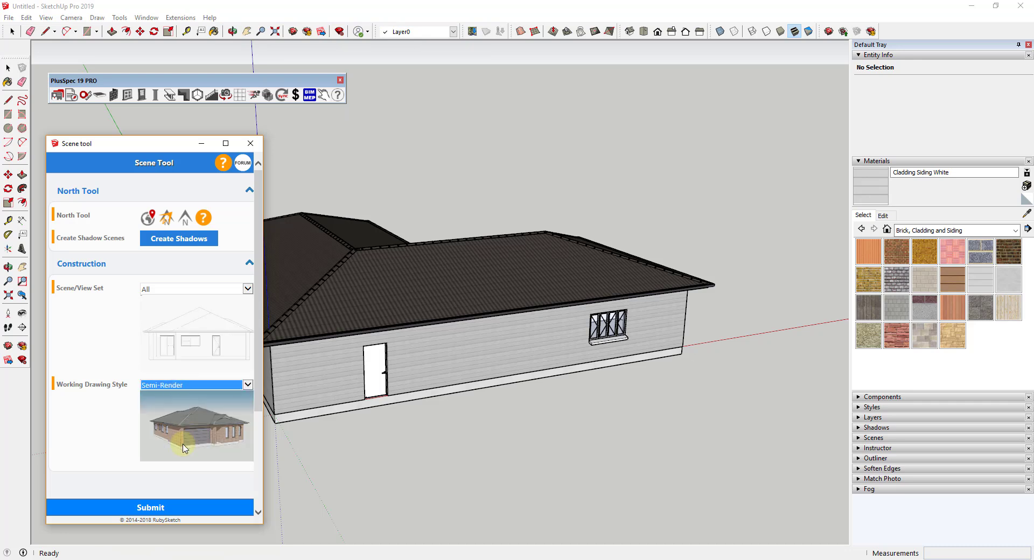
Step: Set the Working Drawing Style to Colour and submit the Scene Tool settings to generate all scenes
{"action": "left_click", "coordinate": [180, 386]}
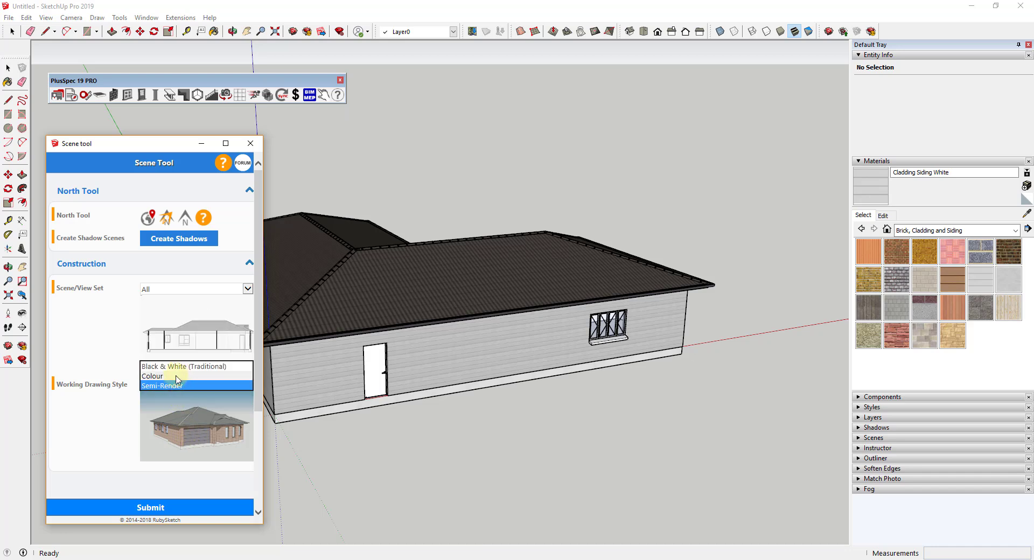
{"action": "left_click", "coordinate": [172, 380]}
{"action": "left_click", "coordinate": [172, 379]}
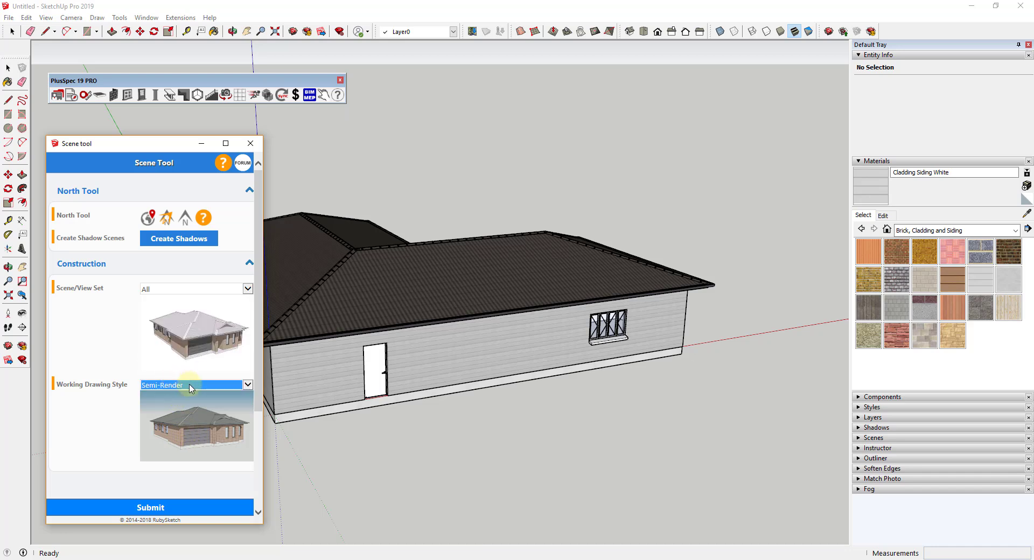
{"action": "left_click", "coordinate": [231, 403]}
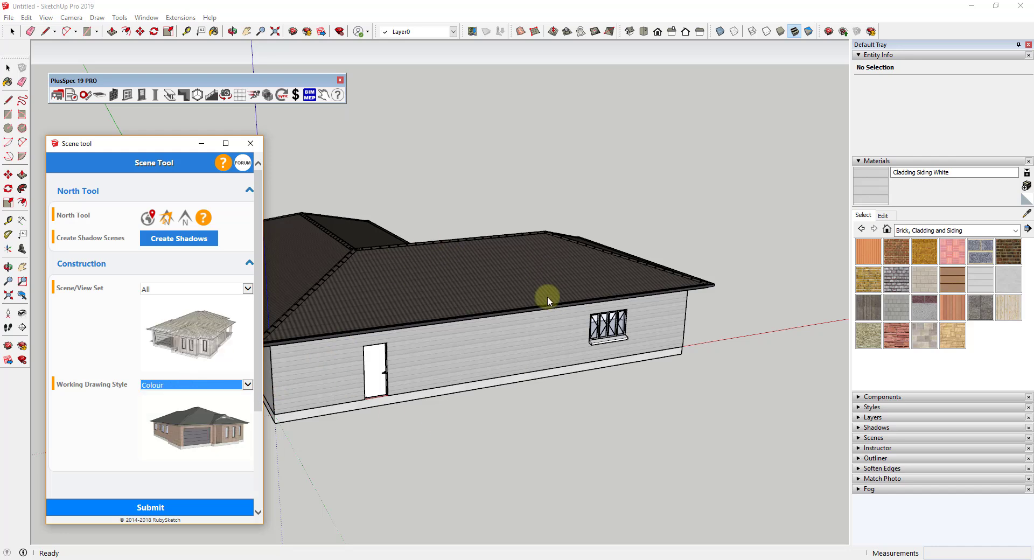
{"action": "left_click", "coordinate": [146, 507]}
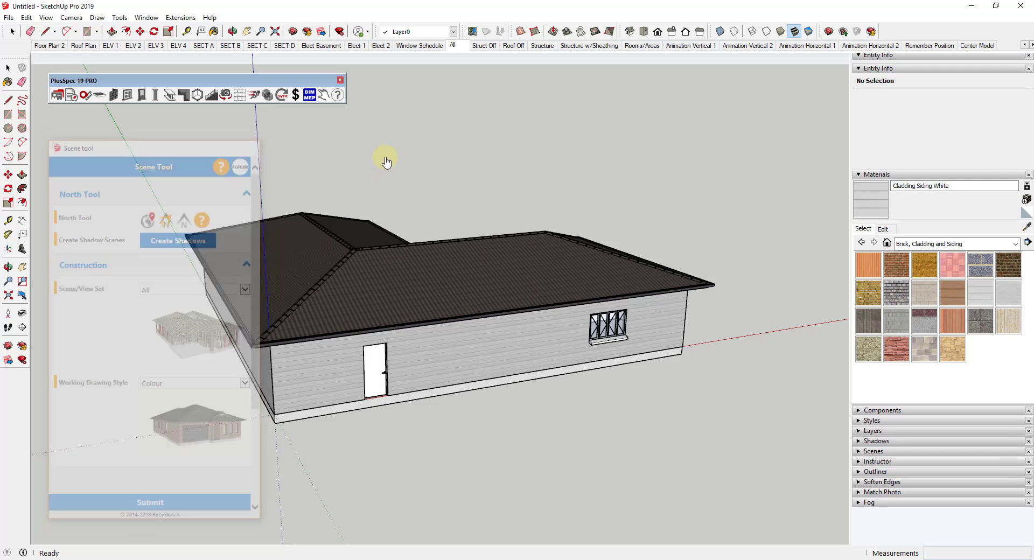
Step: Open an animation scene and look through the whole row of generated scenes from Presentation to Center Model
{"action": "left_click", "coordinate": [786, 45]}
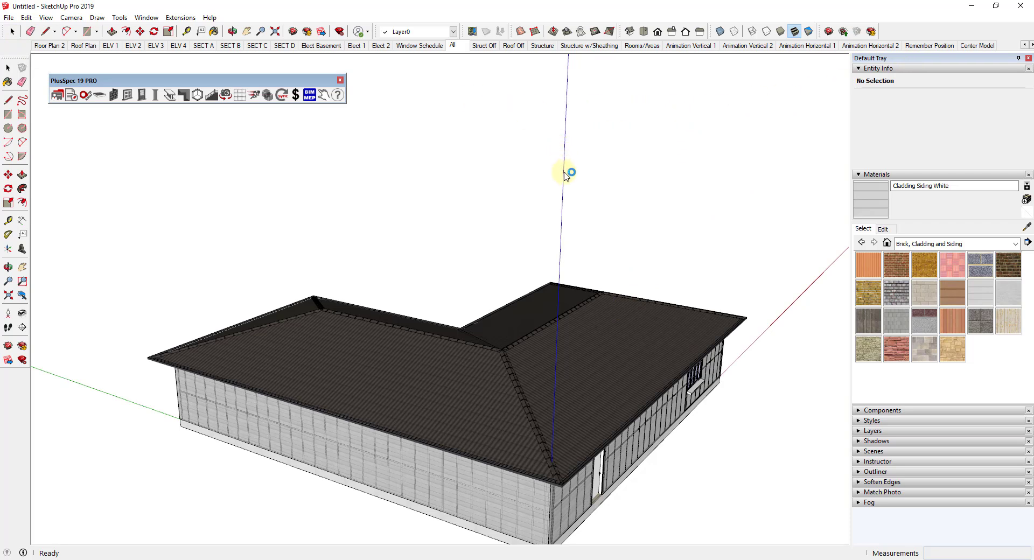
{"action": "left_click", "coordinate": [1024, 45]}
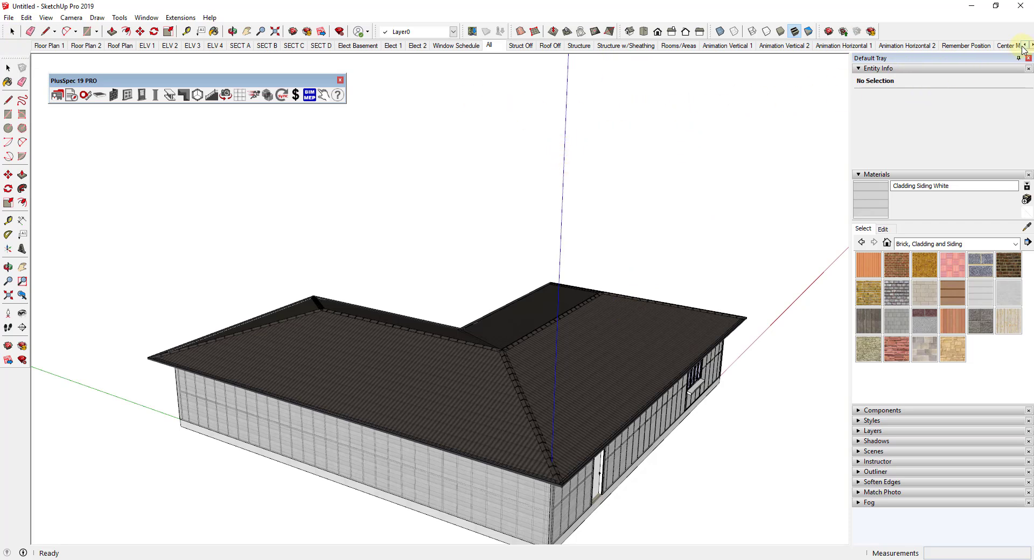
{"action": "left_click", "coordinate": [1025, 45]}
{"action": "left_click", "coordinate": [1025, 45]}
{"action": "left_click", "coordinate": [1025, 45]}
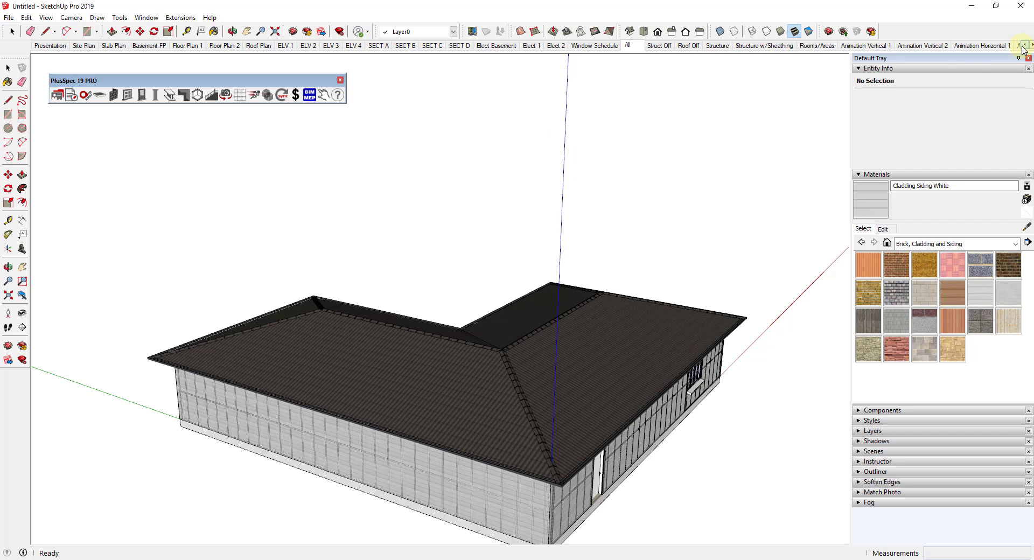
{"action": "left_click", "coordinate": [1031, 46]}
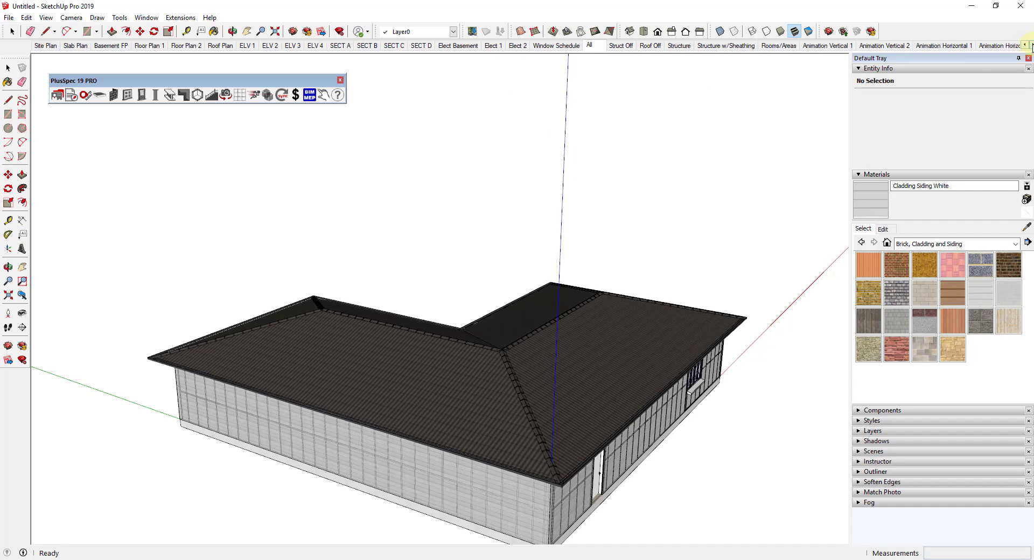
{"action": "left_click", "coordinate": [1031, 45]}
{"action": "left_click", "coordinate": [1031, 45]}
{"action": "left_click", "coordinate": [1031, 46]}
{"action": "left_click", "coordinate": [1025, 45]}
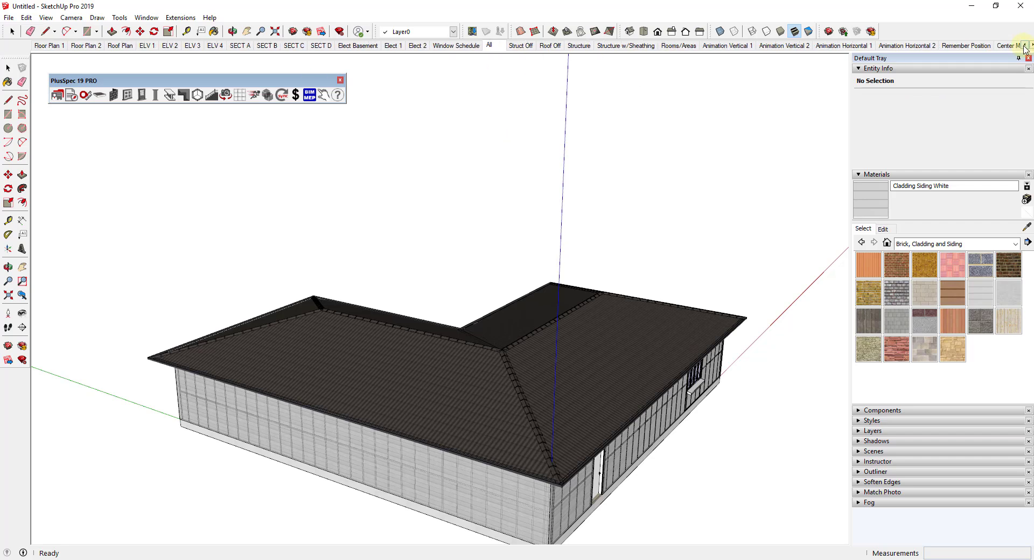
{"action": "left_click", "coordinate": [1025, 45]}
{"action": "left_click", "coordinate": [1024, 45]}
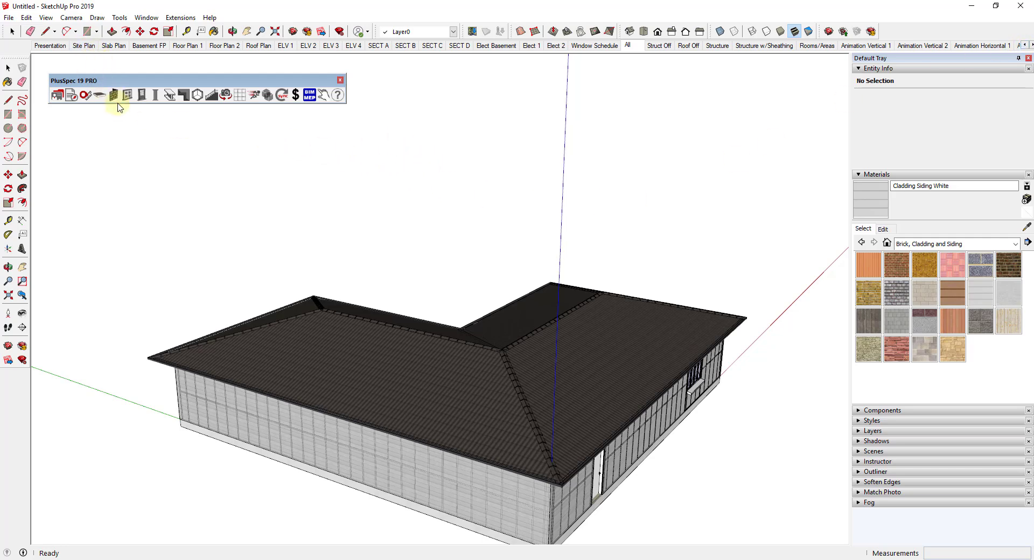
Step: View the Slab Plan, Floor Plan 1 and Roof Plan scenes, followed by the ELV 1, ELV 2 and ELV 3 elevations
{"action": "left_click", "coordinate": [107, 46]}
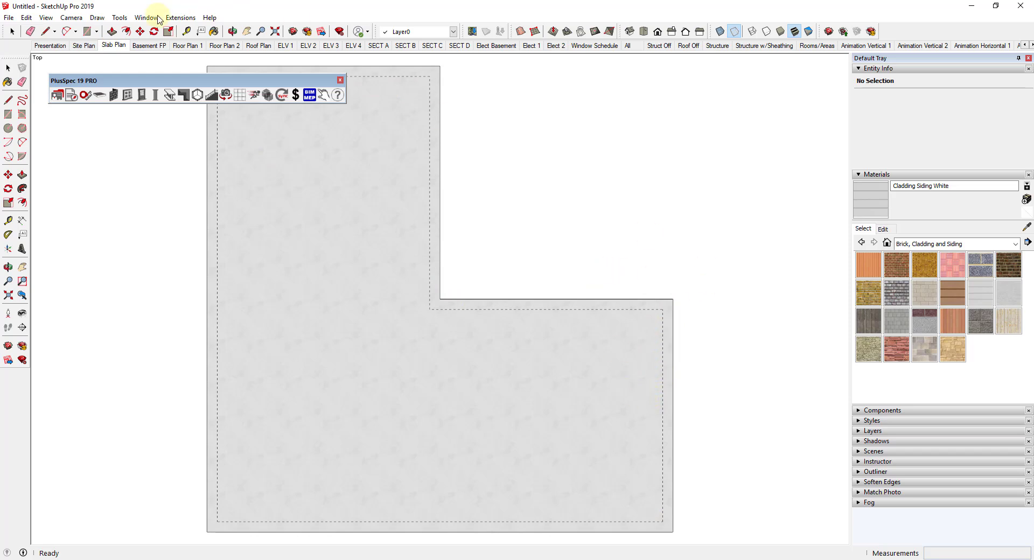
{"action": "left_click", "coordinate": [186, 45]}
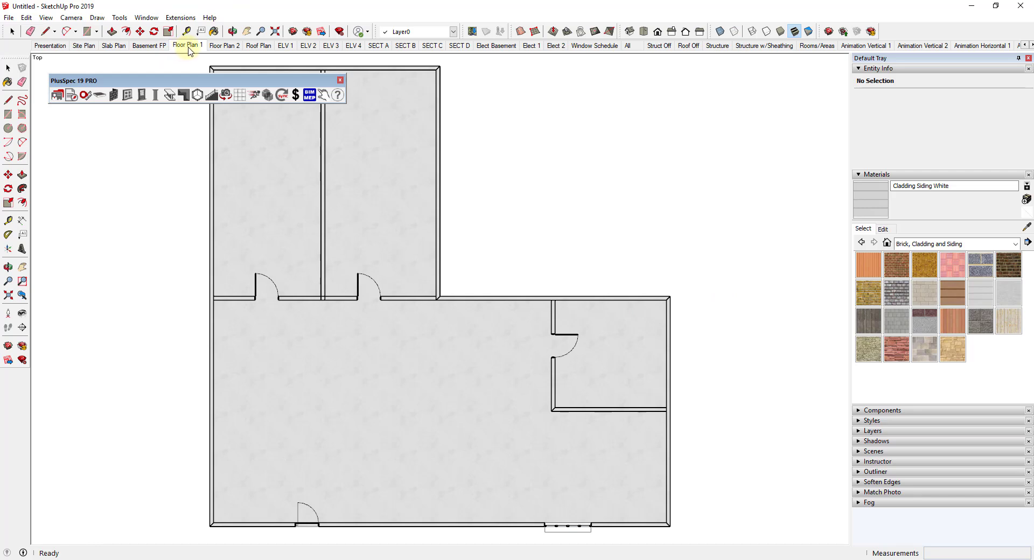
{"action": "left_click", "coordinate": [258, 45]}
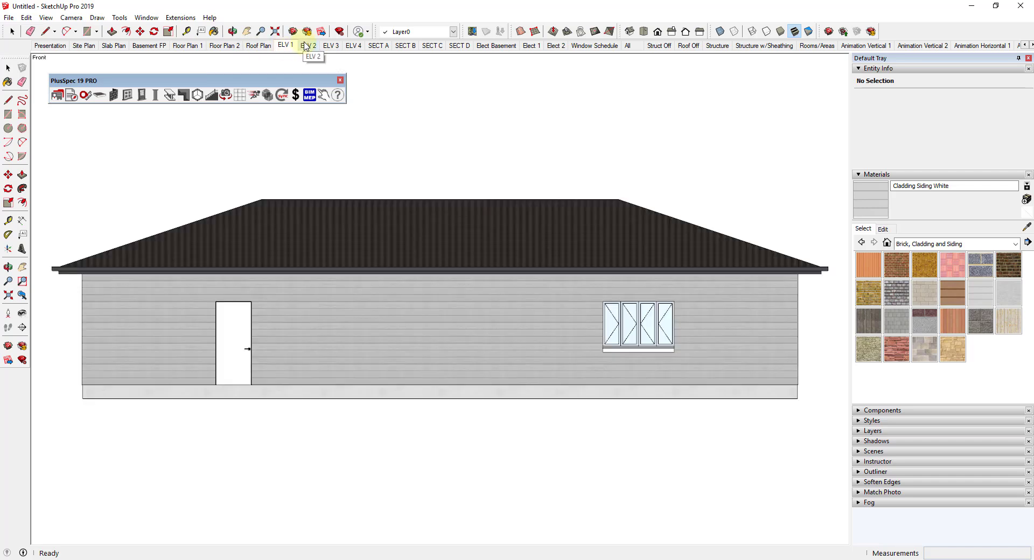
{"action": "left_click", "coordinate": [306, 46]}
{"action": "left_click", "coordinate": [330, 46]}
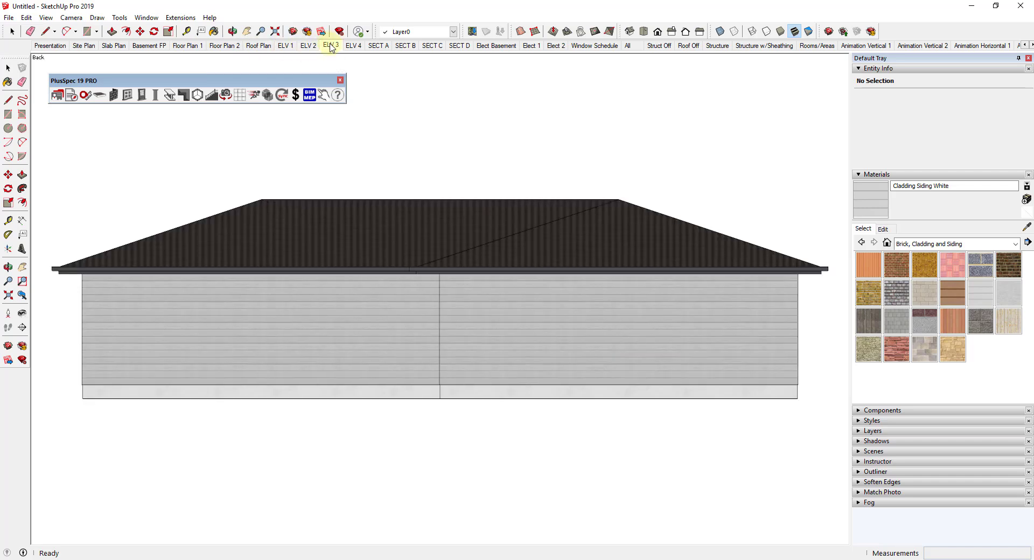
Step: View the SECT A and SECT B sections, the ELV 4 elevation and the electrical and Window Schedule scenes
{"action": "left_click", "coordinate": [380, 48]}
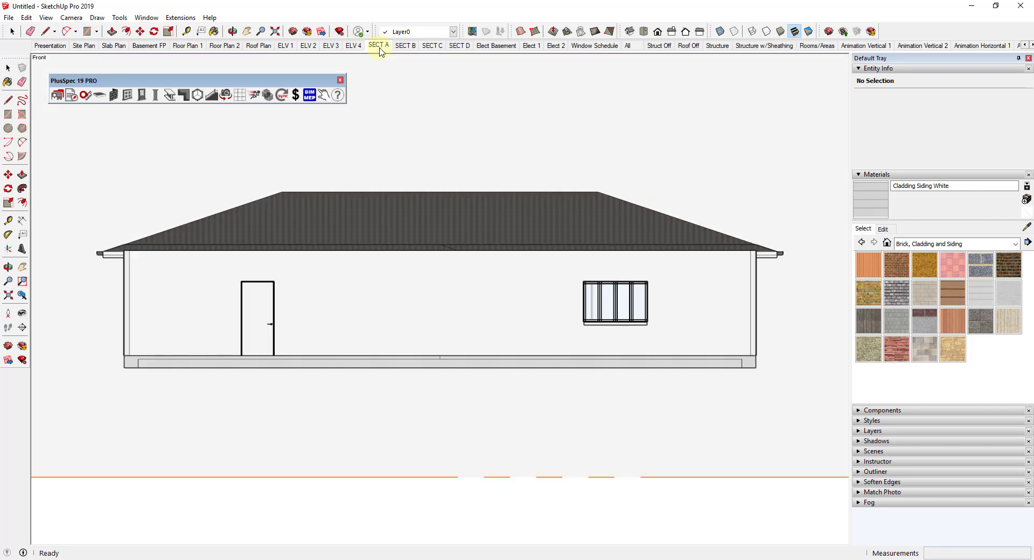
{"action": "left_click", "coordinate": [397, 48]}
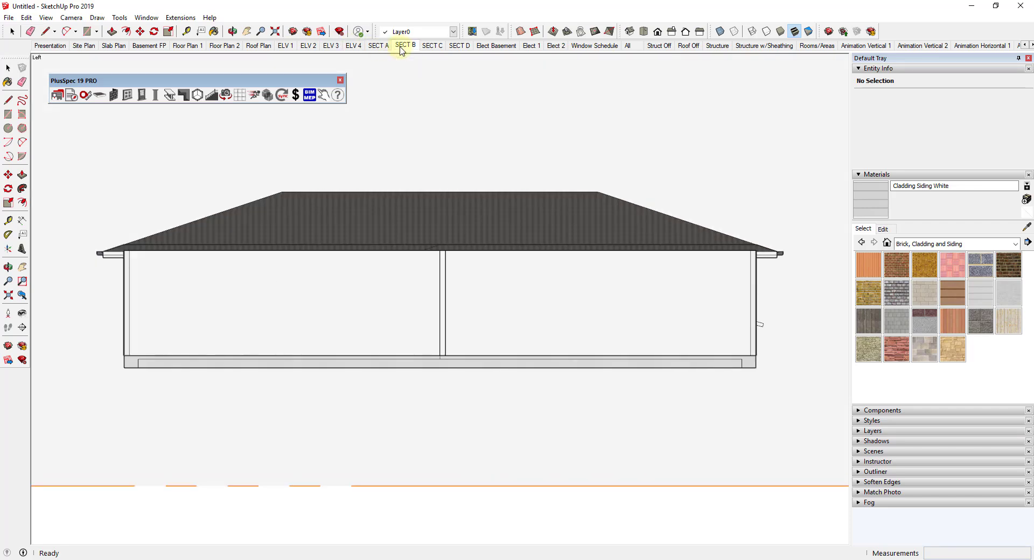
{"action": "left_click", "coordinate": [355, 48]}
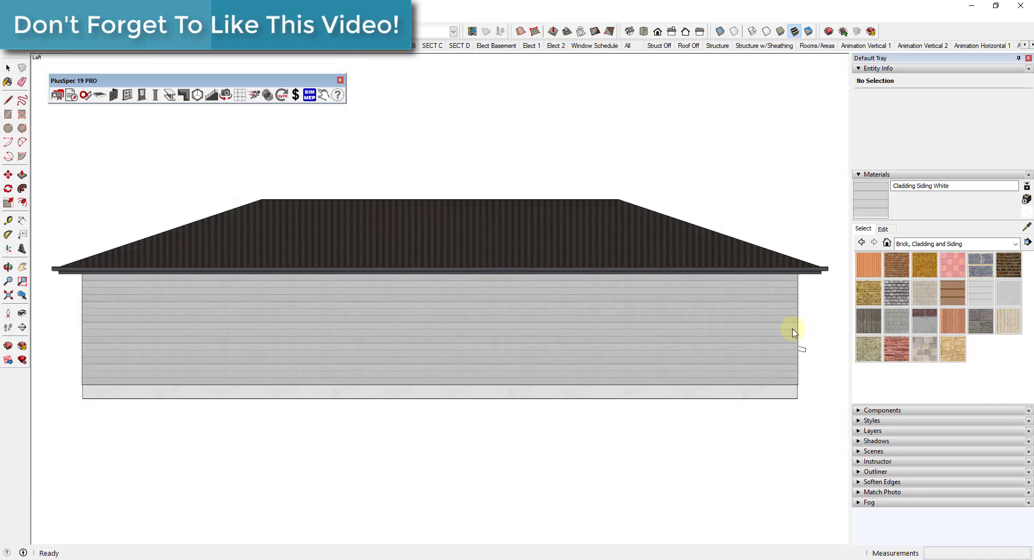
{"action": "left_click", "coordinate": [490, 48]}
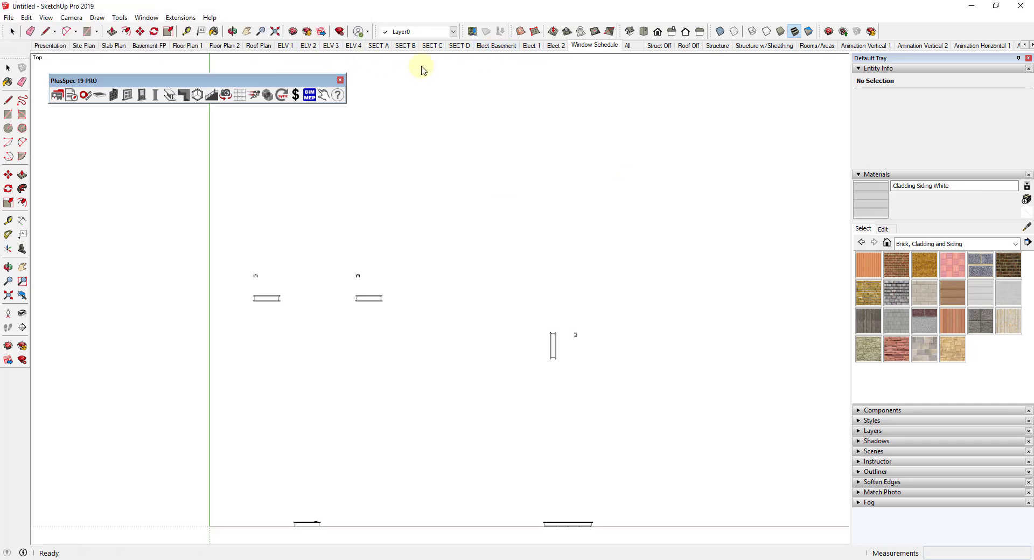
Step: View the Struct Off, Roof Off, Structure and Structure w/Sheathing scenes from above
{"action": "left_click", "coordinate": [662, 48]}
{"action": "left_click", "coordinate": [687, 46]}
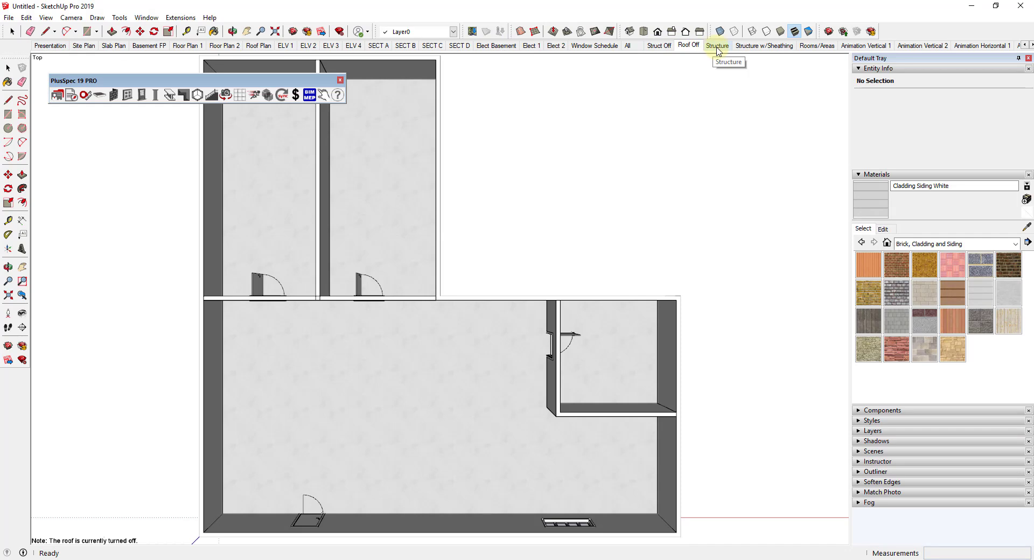
{"action": "left_click", "coordinate": [717, 46]}
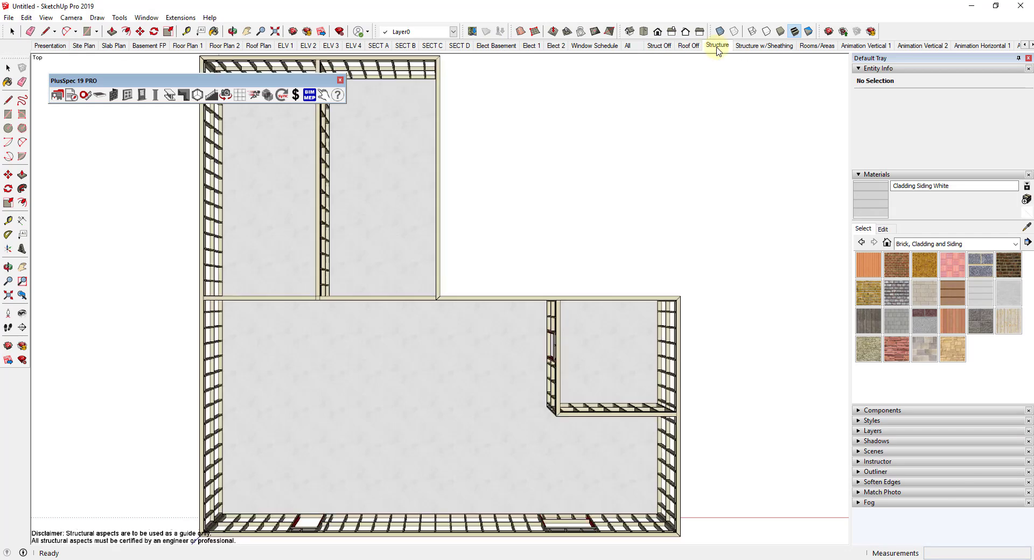
{"action": "left_click", "coordinate": [768, 47]}
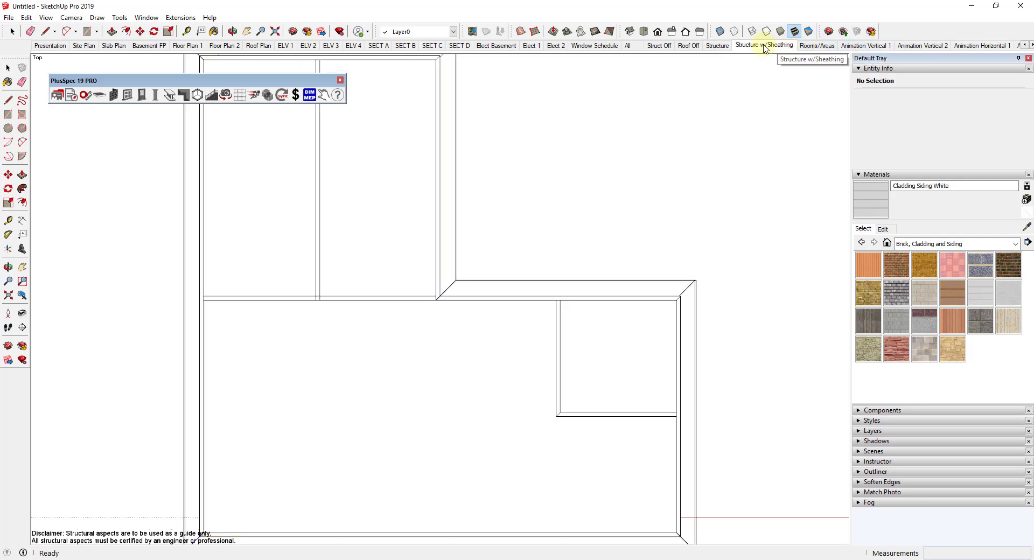
Step: Examine the wall framing of the Structure scene in 3D and compare it with the Roof Off and Structure w/Sheathing scenes
{"action": "left_click", "coordinate": [717, 46]}
{"action": "middle_click_drag", "start_coordinate": [554, 431], "coordinate": [458, 211]}
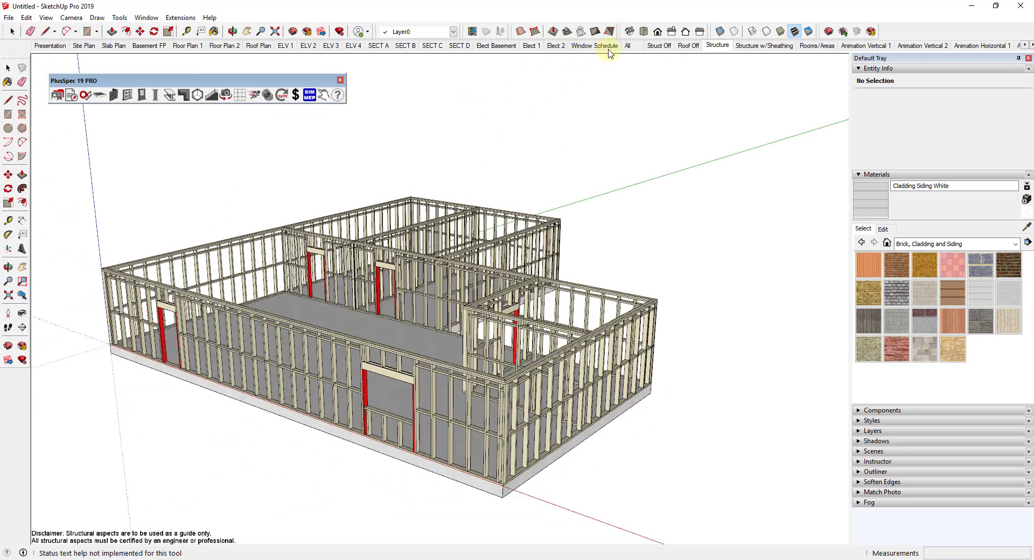
{"action": "left_click", "coordinate": [688, 46]}
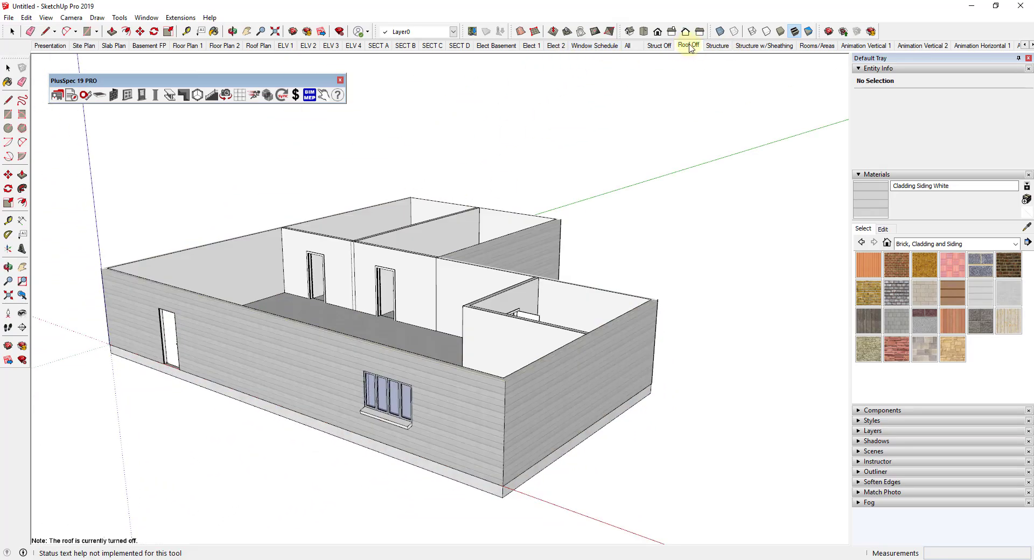
{"action": "left_click", "coordinate": [758, 49]}
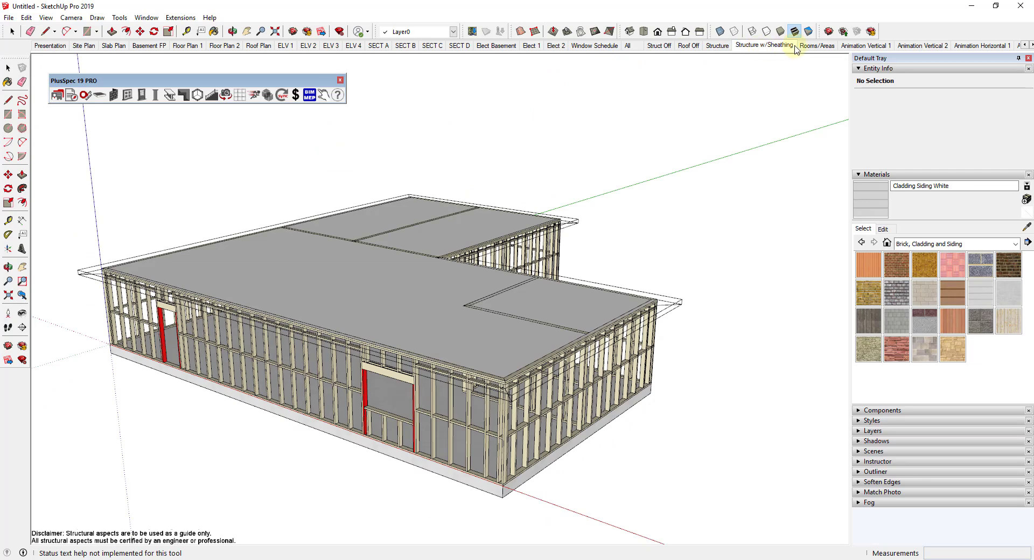
Step: View the Rooms/Areas scene and the vertical and horizontal animation scenes
{"action": "left_click", "coordinate": [817, 46]}
{"action": "left_click", "coordinate": [862, 46]}
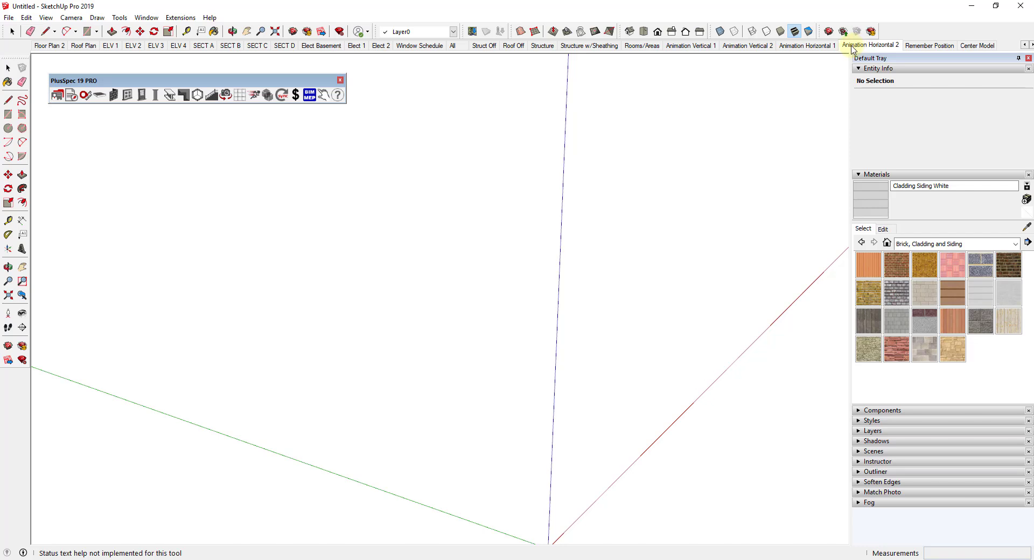
{"action": "left_click", "coordinate": [822, 46]}
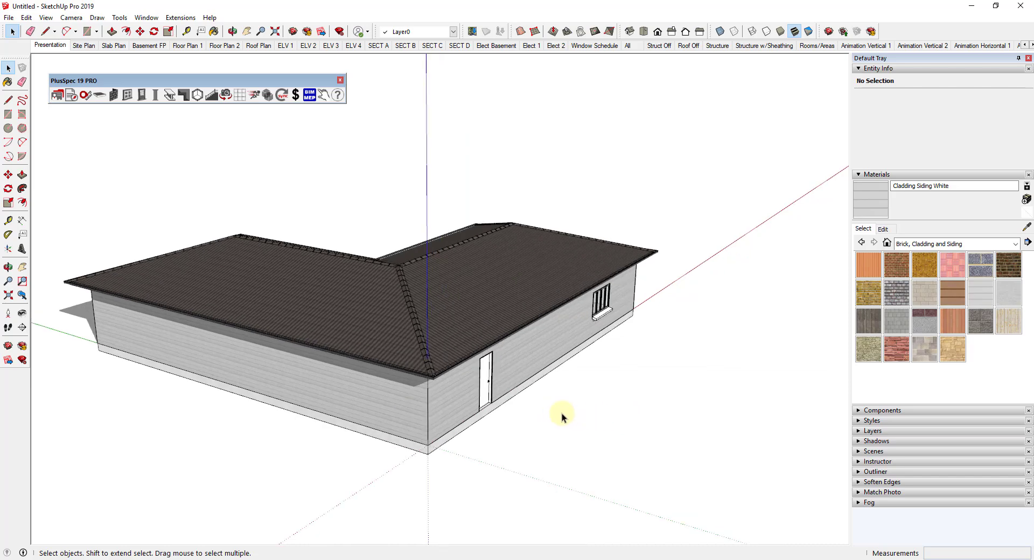
Step: Inspect the house in 3D in the Presentation scene and the cut-away walls of the Floor Plan 1 scene
{"action": "middle_click_drag", "start_coordinate": [562, 413], "coordinate": [311, 332]}
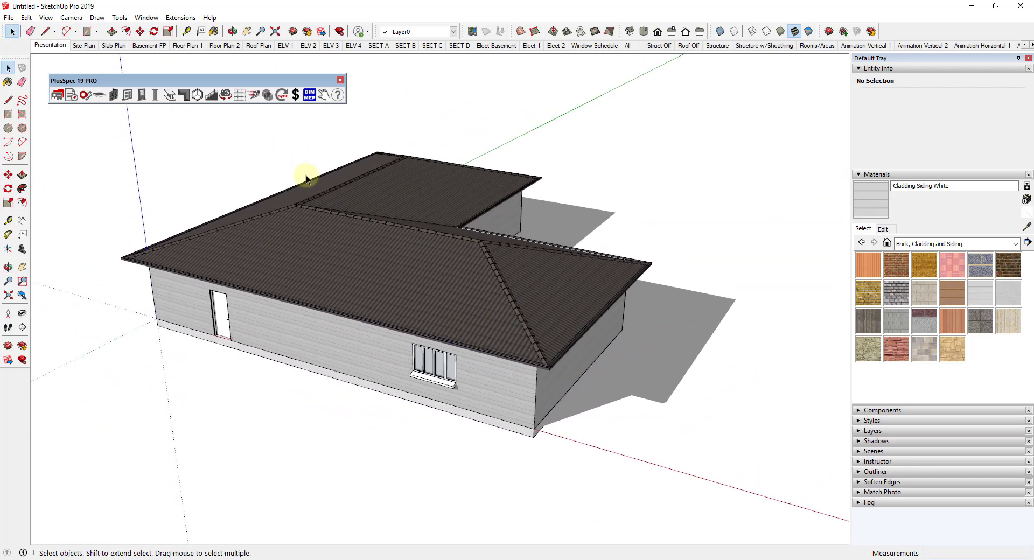
{"action": "left_click", "coordinate": [188, 46]}
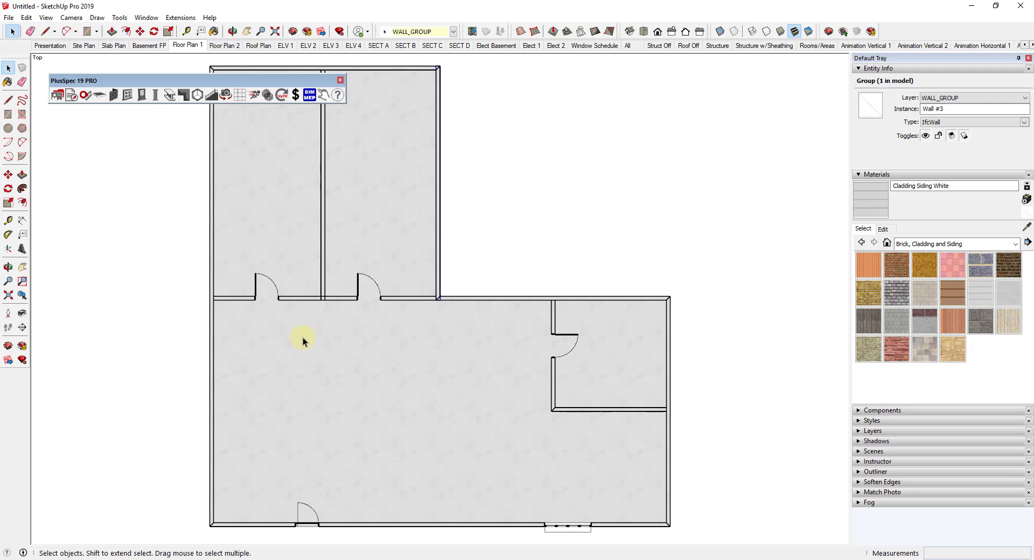
{"action": "middle_click_drag", "start_coordinate": [609, 489], "coordinate": [496, 246]}
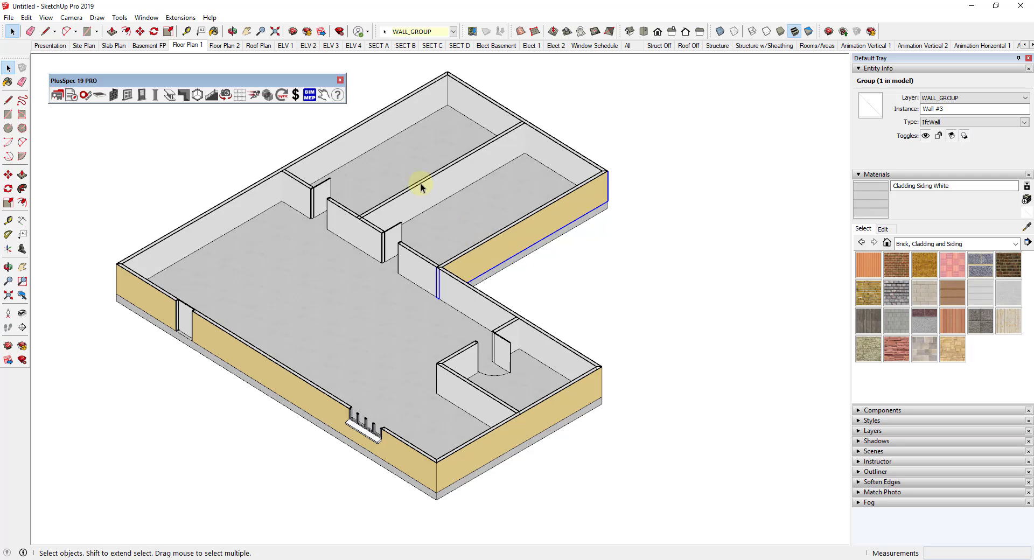
Step: Open the PlusSpec price settings and show the price entries of the National Gypsum Gold Bond board and Rough Lap Siding
{"action": "left_click", "coordinate": [296, 97]}
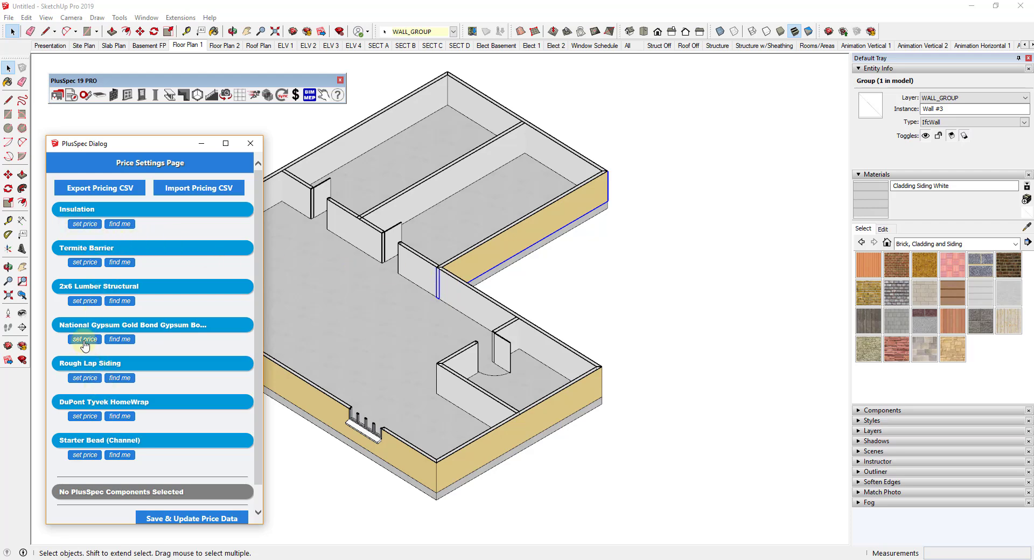
{"action": "left_click", "coordinate": [84, 340]}
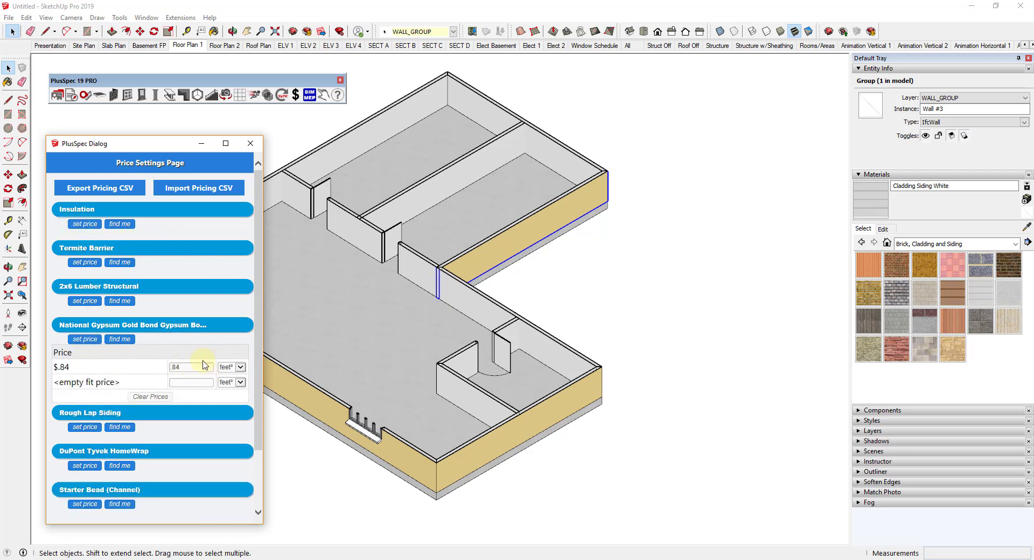
{"action": "left_click", "coordinate": [85, 427]}
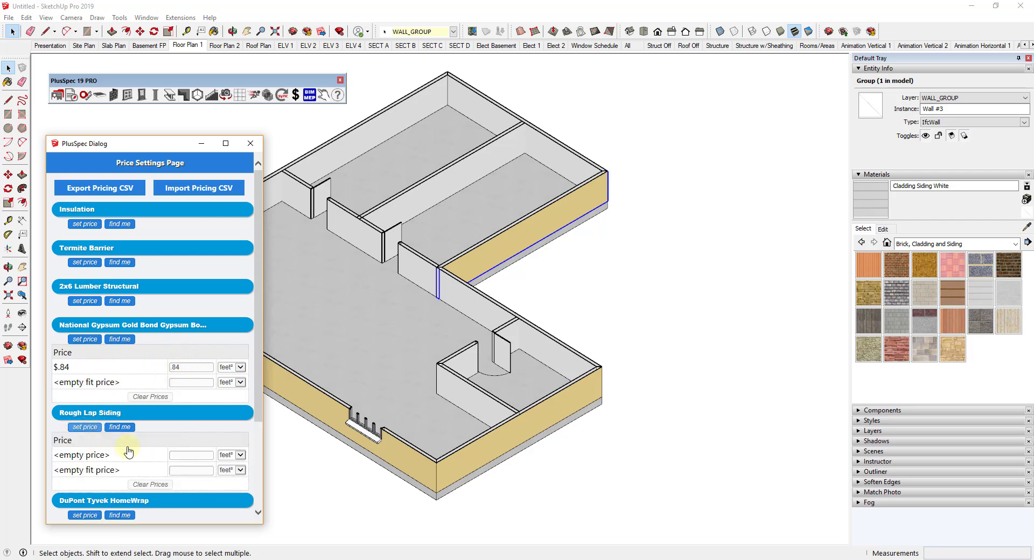
Step: Set the Rough Lap Siding price to $12 with square inches as its unit
{"action": "left_click", "coordinate": [189, 456]}
{"action": "type", "text": "1"}
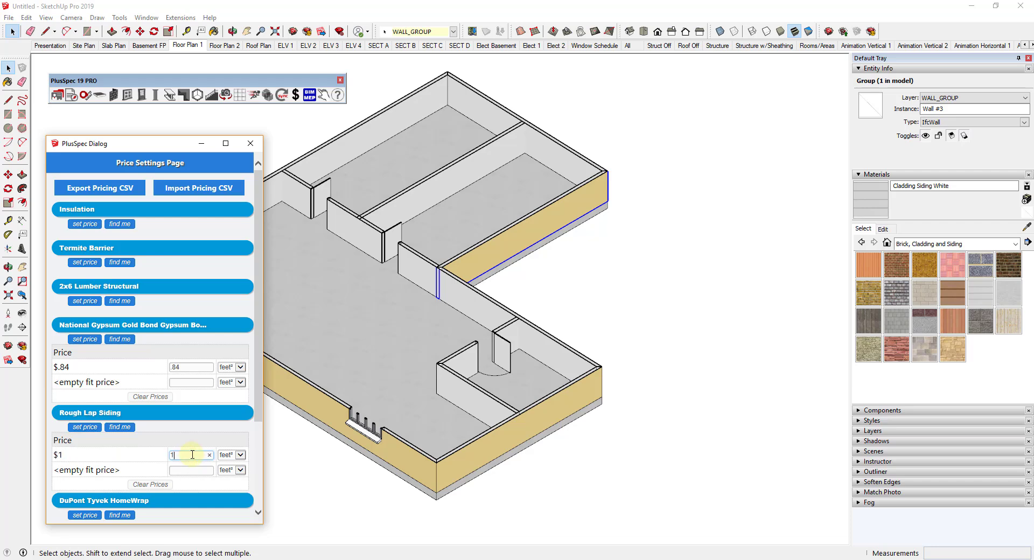
{"action": "type", "text": "2"}
{"action": "key", "text": "Tab"}
{"action": "scroll", "coordinate": [165, 346], "scroll_direction": "down", "scroll_amount": 2}
{"action": "key", "text": "Down"}
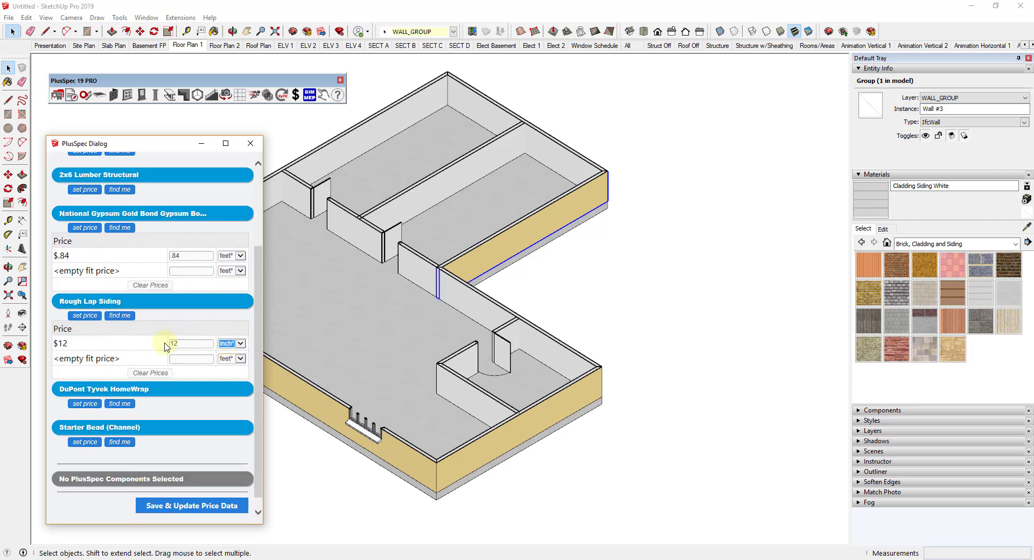
Step: Set the DuPont Tyvek HomeWrap price to $.75 per square foot and save the price data
{"action": "left_click", "coordinate": [85, 403]}
{"action": "scroll", "coordinate": [84, 418], "scroll_direction": "down", "scroll_amount": 1}
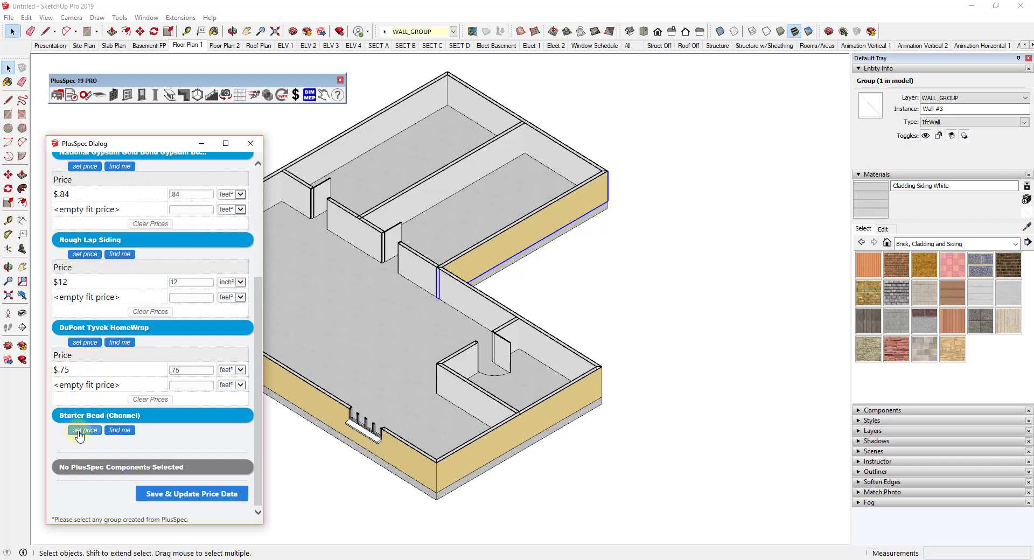
{"action": "scroll", "coordinate": [108, 377], "scroll_direction": "up", "scroll_amount": 3}
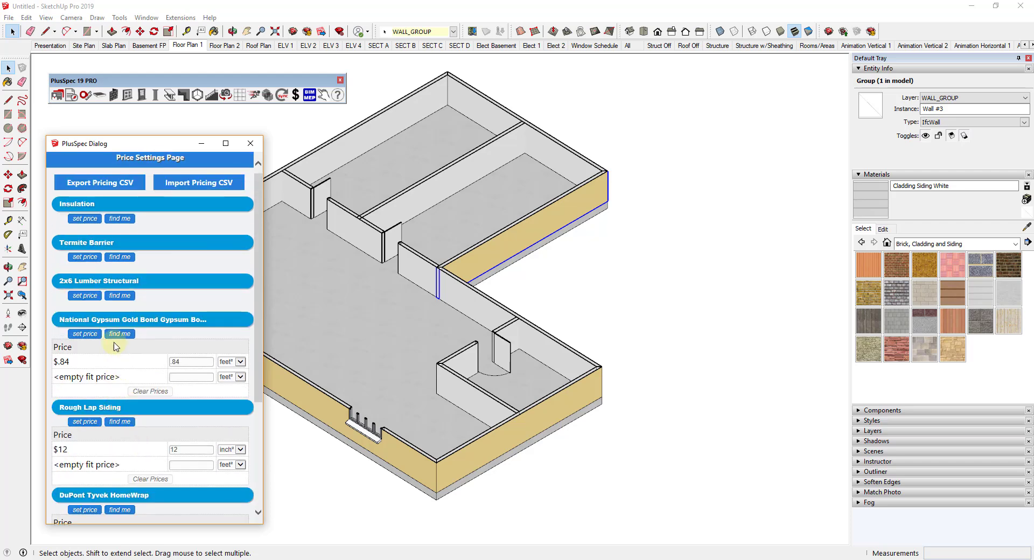
{"action": "left_click", "coordinate": [83, 297]}
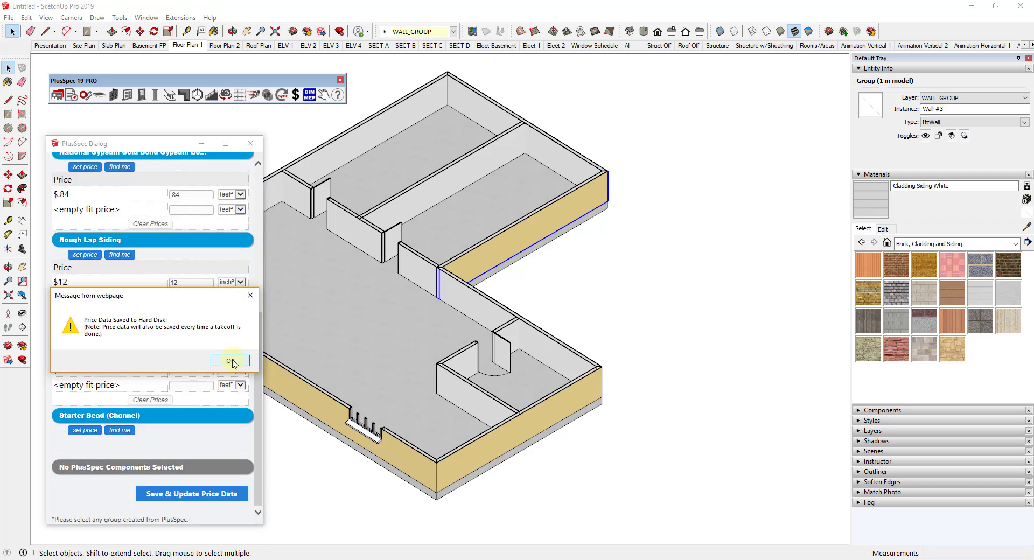
{"action": "left_click", "coordinate": [232, 362]}
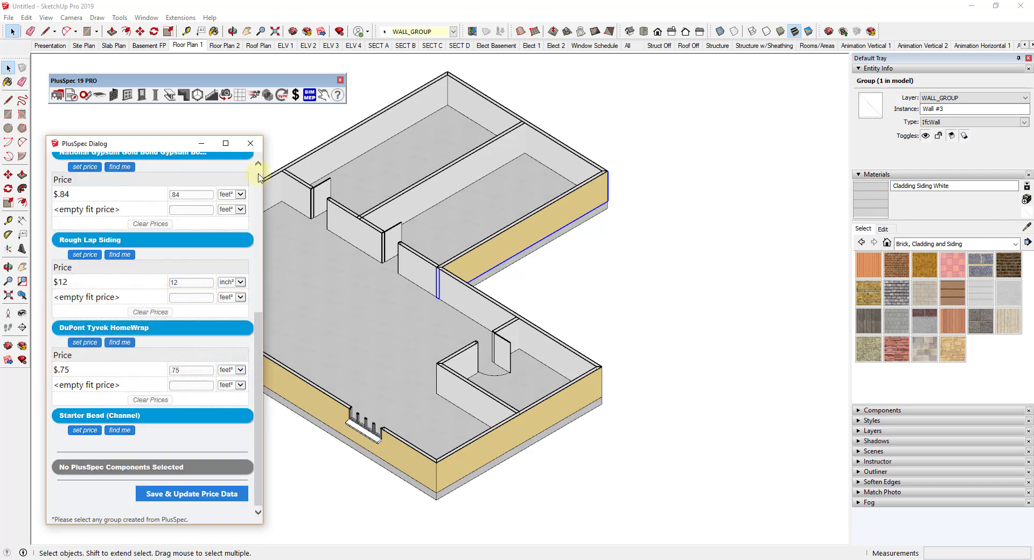
Step: Generate the PlusSpec takeoff of the model and review its 18_WINDOWS and 22_INSULATION tables
{"action": "left_click", "coordinate": [72, 96]}
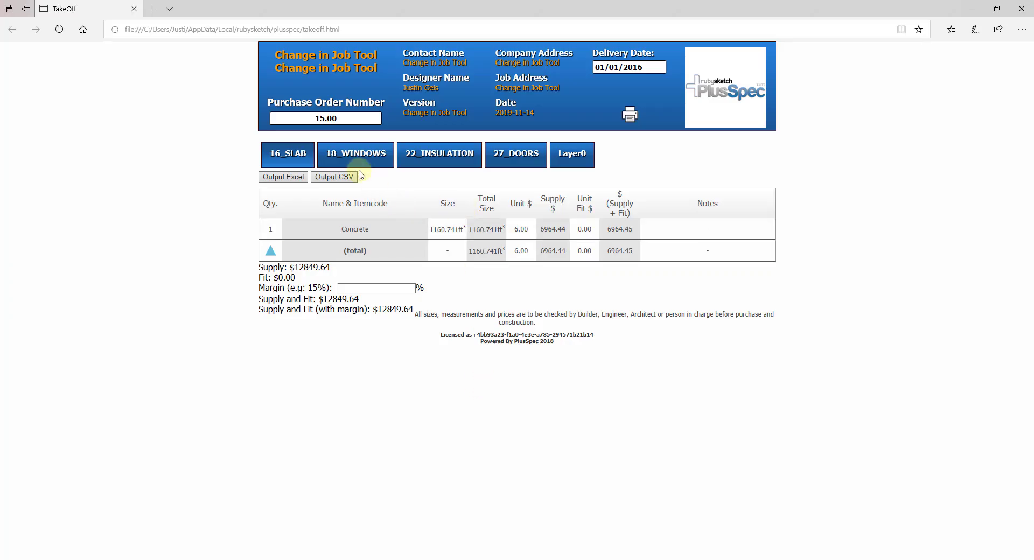
{"action": "left_click", "coordinate": [331, 156]}
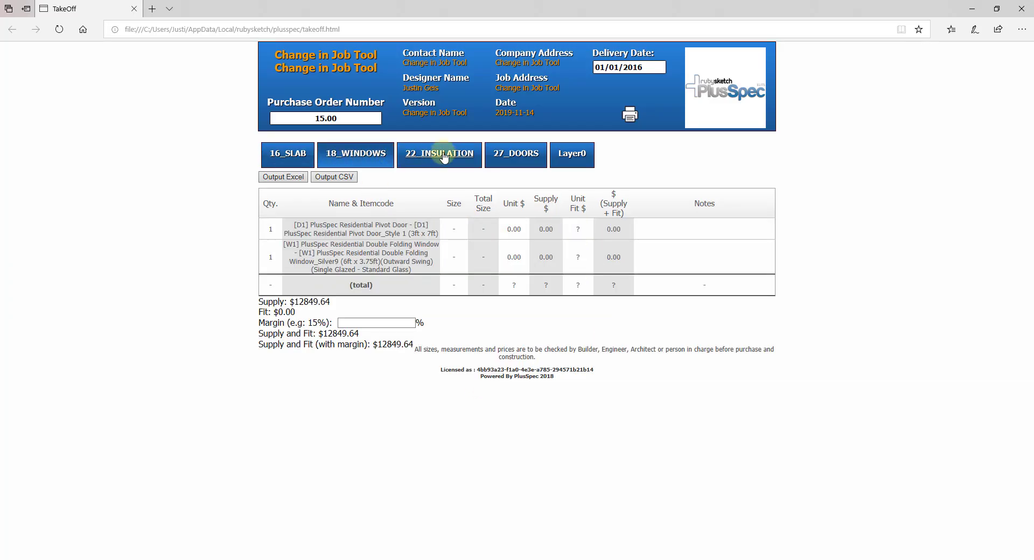
{"action": "left_click", "coordinate": [442, 156]}
{"action": "left_click", "coordinate": [353, 155]}
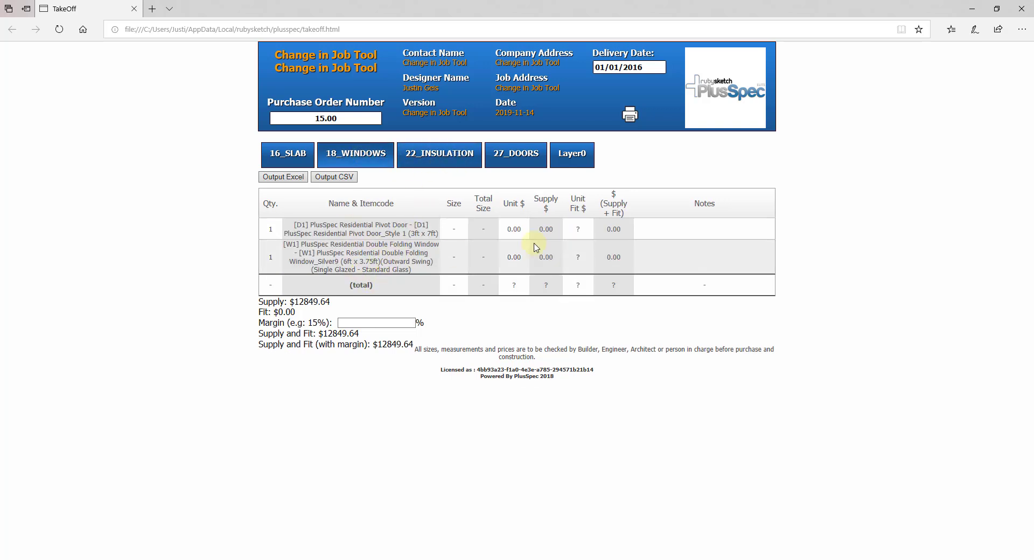
{"action": "left_click", "coordinate": [443, 156]}
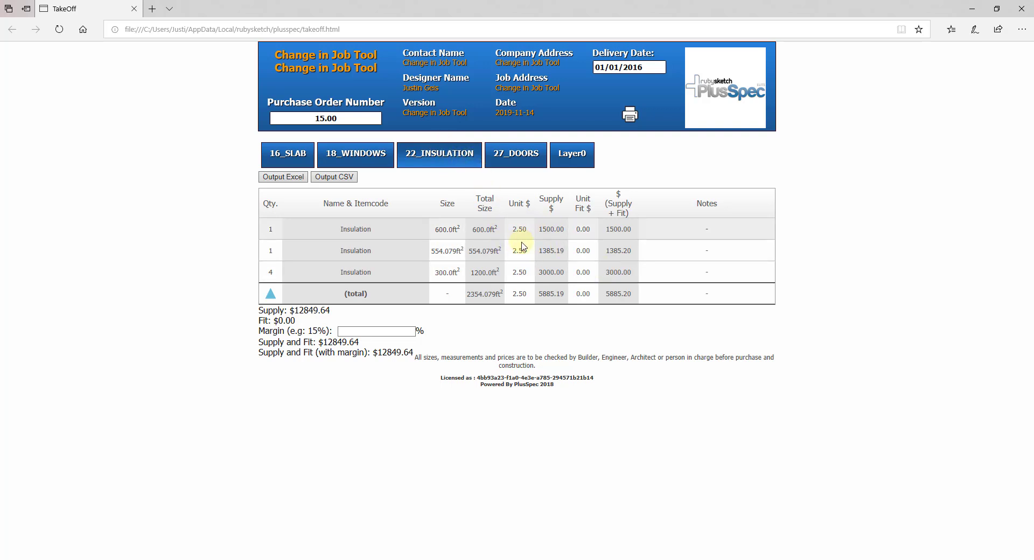
Step: Review the 27_DOORS, 22_INSULATION and Layer0 takeoff tables, and return to the Floor Plan 1 scene in SketchUp
{"action": "left_click", "coordinate": [513, 155]}
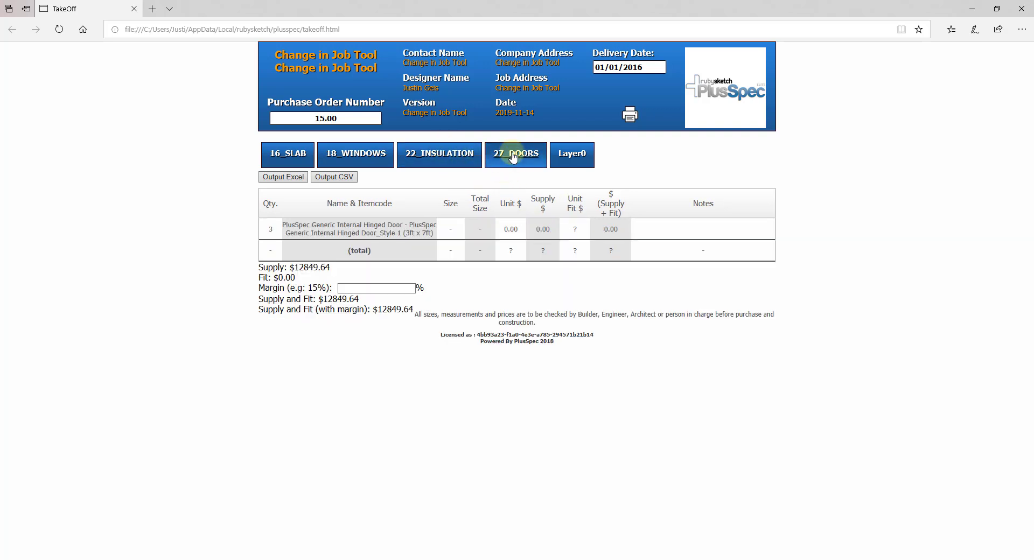
{"action": "left_click", "coordinate": [446, 156]}
{"action": "left_click", "coordinate": [580, 160]}
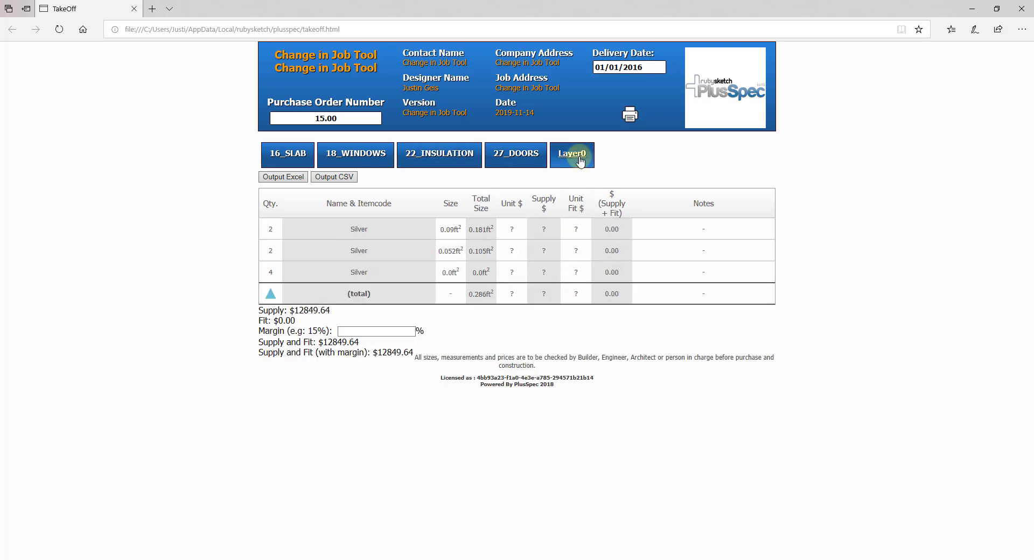
{"action": "left_click", "coordinate": [468, 155]}
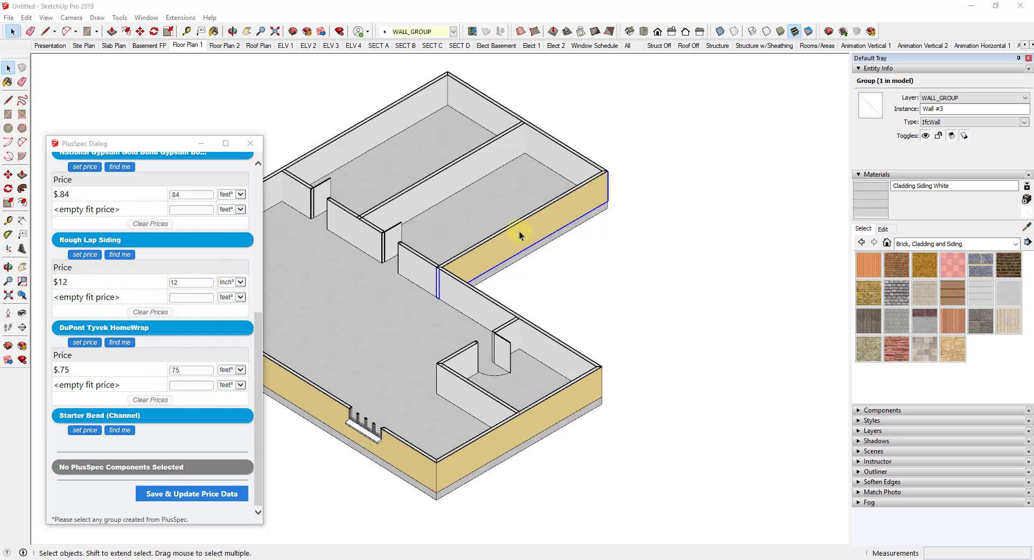
{"action": "left_click", "coordinate": [180, 44]}
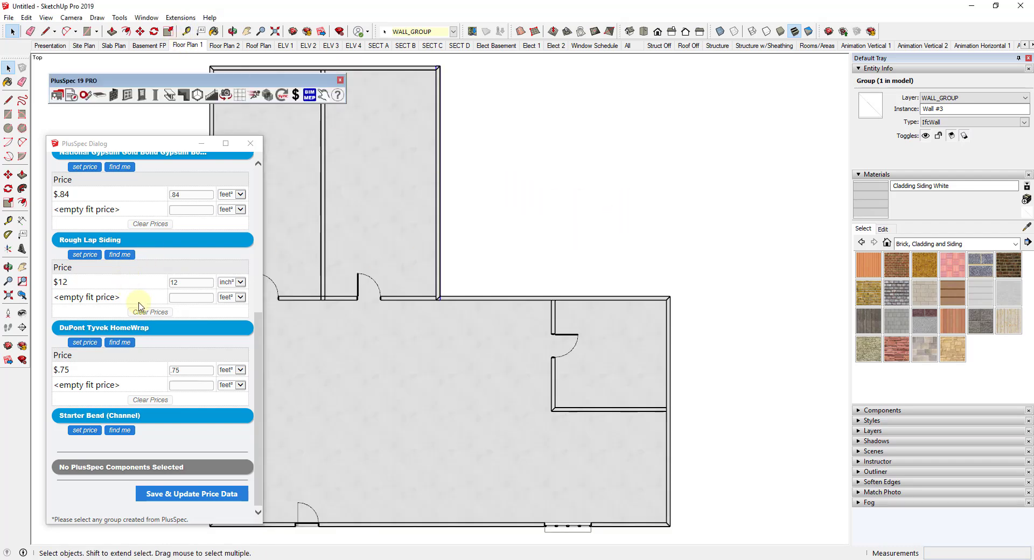